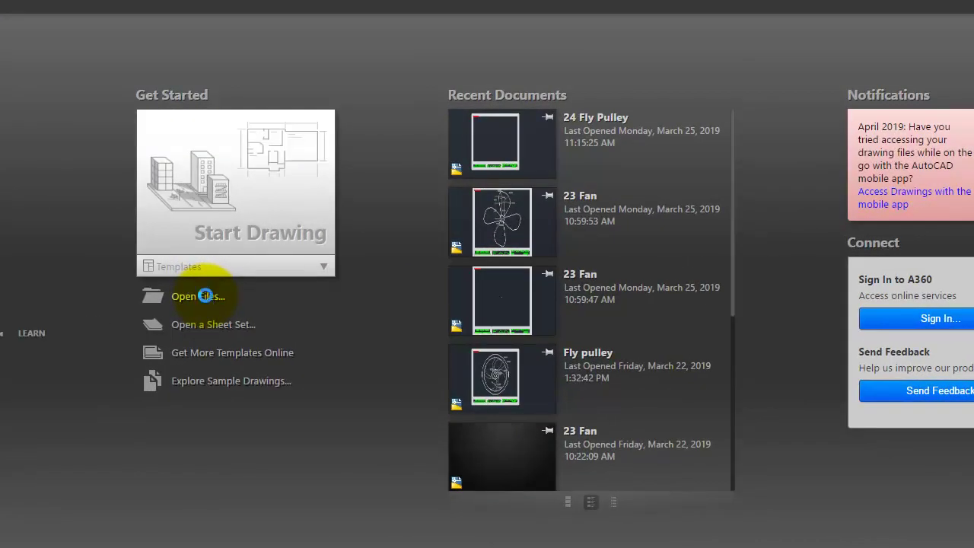
# Step: Open the drawing 02 Line1.dwg from the Teacher-Student Common drive
pyautogui.click(205, 297)
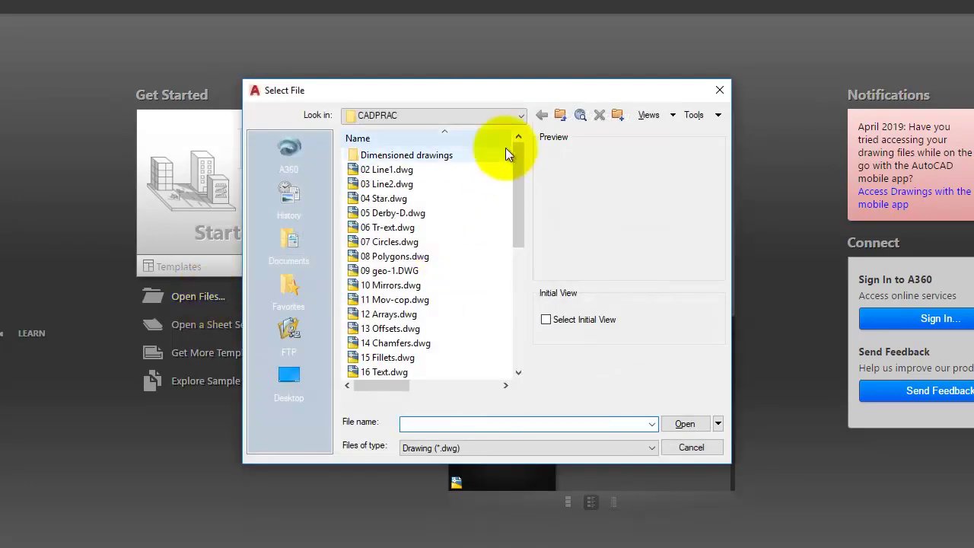
pyautogui.click(521, 115)
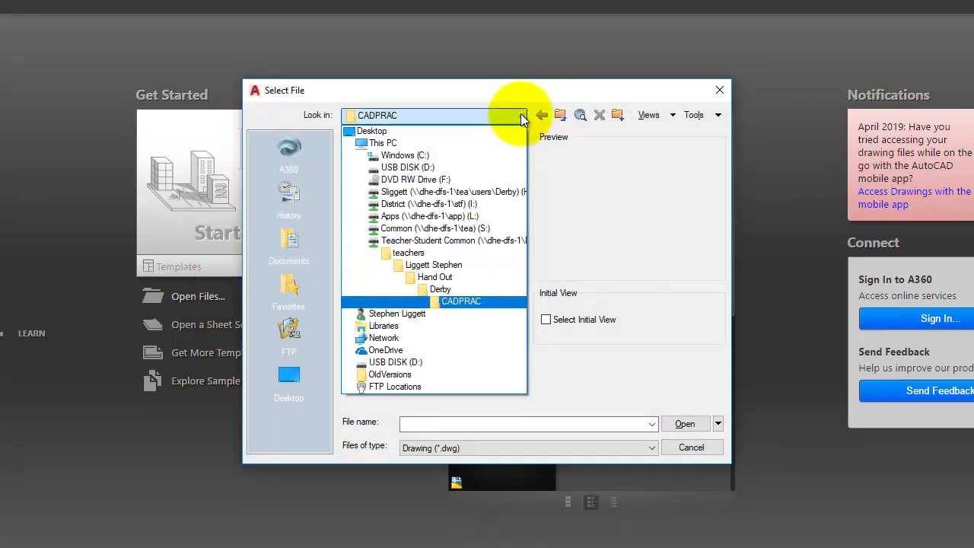
pyautogui.click(466, 240)
pyautogui.doubleClick(376, 169)
# Step: Draw a square with 1-unit sides from four connected lines near the middle of the Line Practice #1 sheet, starting at 4,4
pyautogui.scroll(-6, 413, 282)
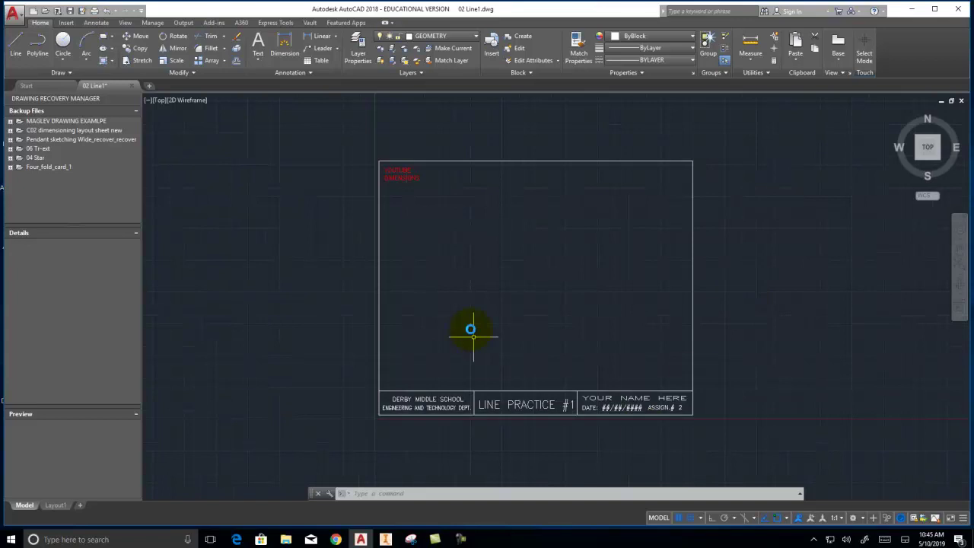
pyautogui.scroll(2, 515, 291)
pyautogui.scroll(-2, 515, 291)
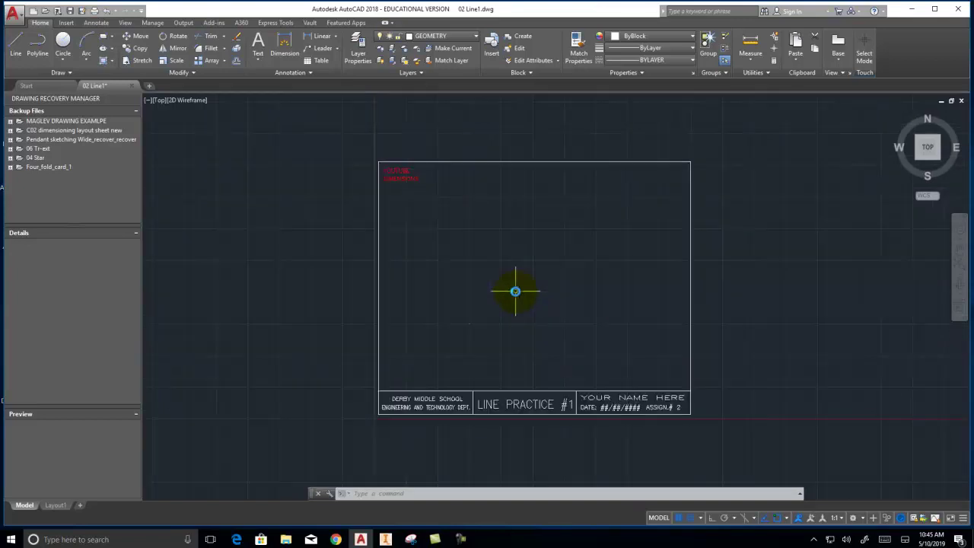
pyautogui.scroll(1, 515, 291)
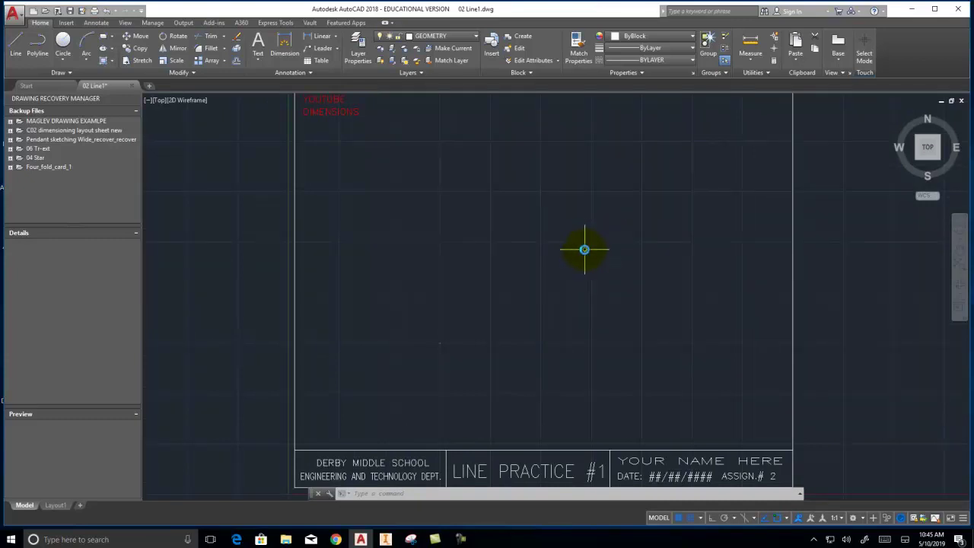
pyautogui.click(16, 44)
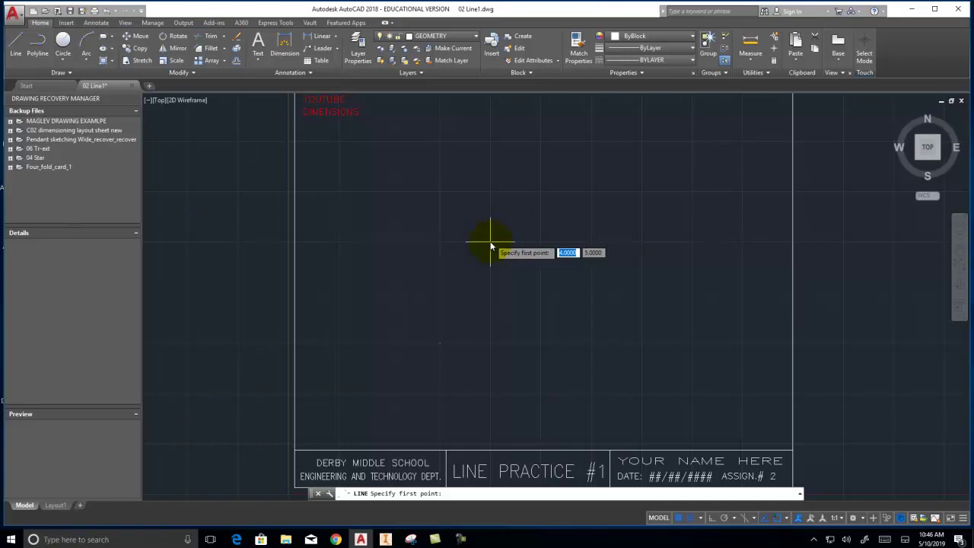
pyautogui.click(492, 294)
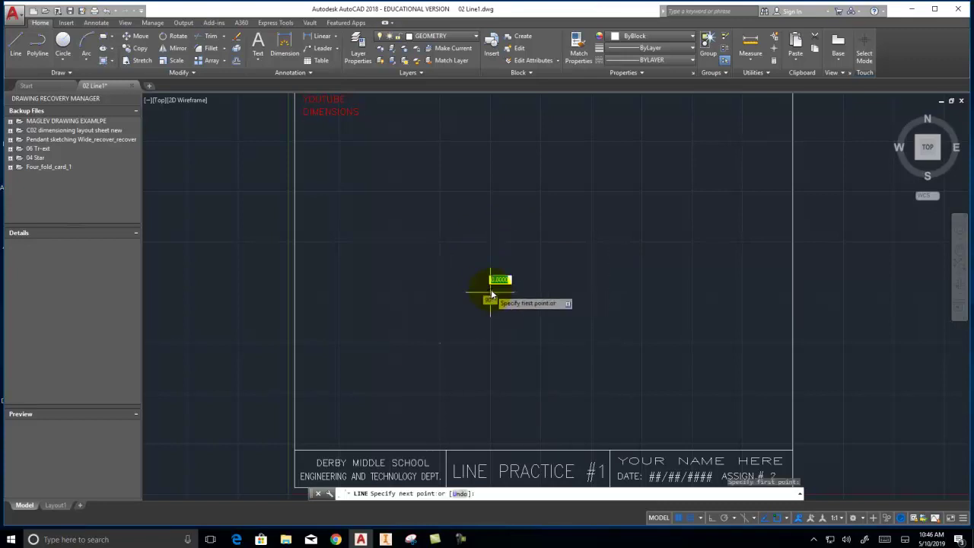
pyautogui.click(539, 291)
pyautogui.click(540, 243)
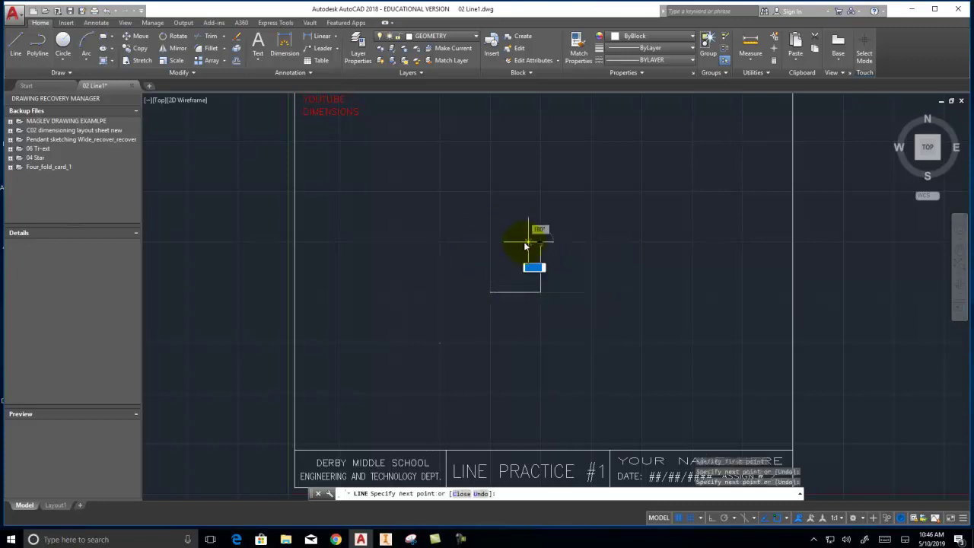
pyautogui.click(491, 243)
pyautogui.click(491, 292)
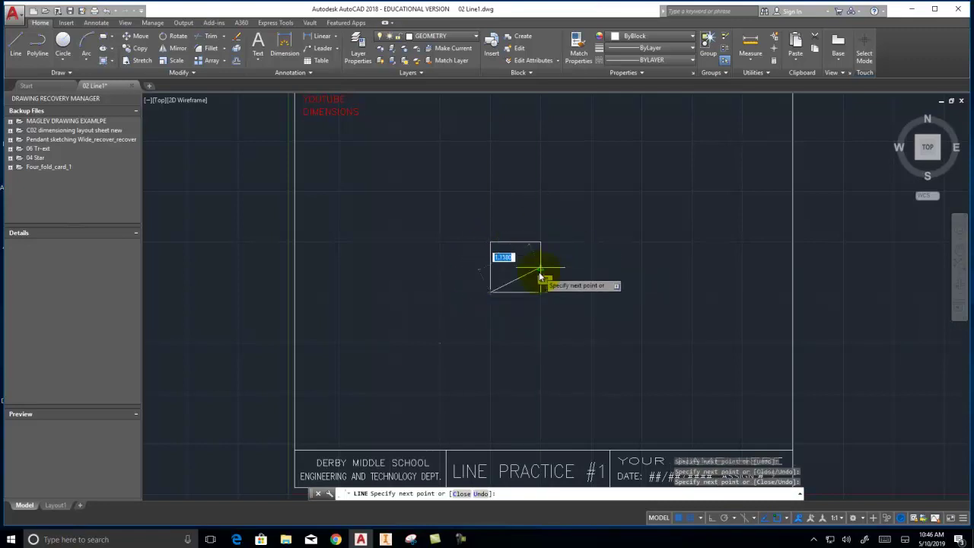
pyautogui.rightClick(609, 309)
pyautogui.click(618, 312)
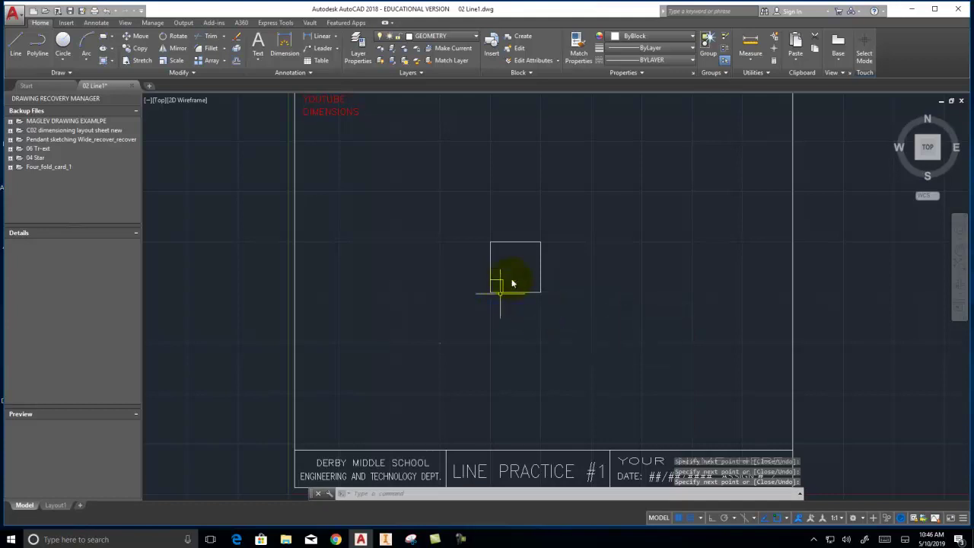
# Step: Select the large and small squares, and stretch the large square's lower-right corner outward and down to the right
pyautogui.click(533, 304)
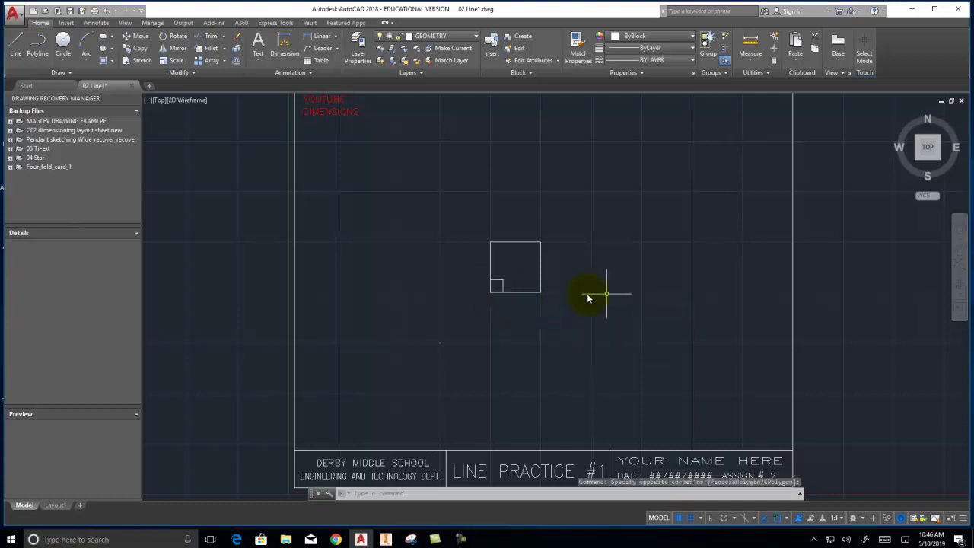
pyautogui.click(455, 220)
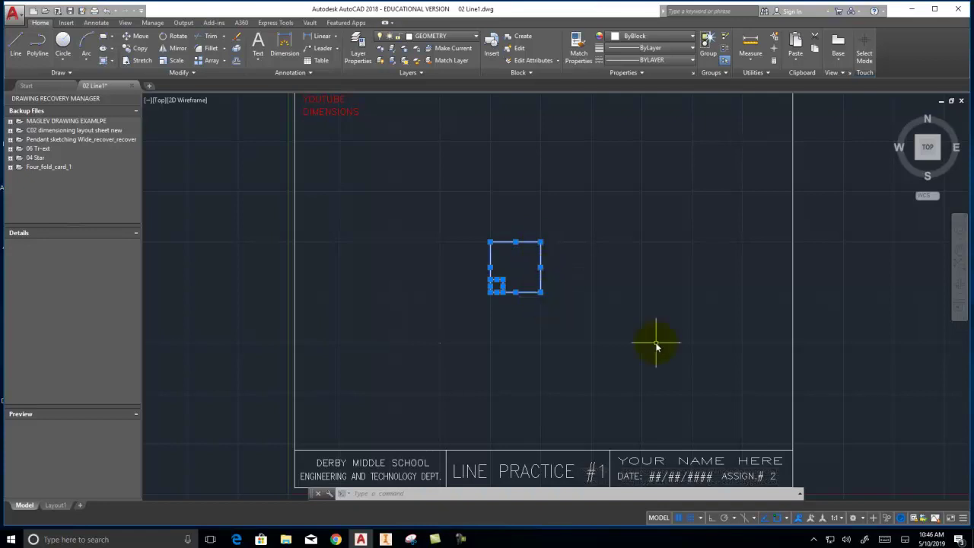
pyautogui.click(541, 293)
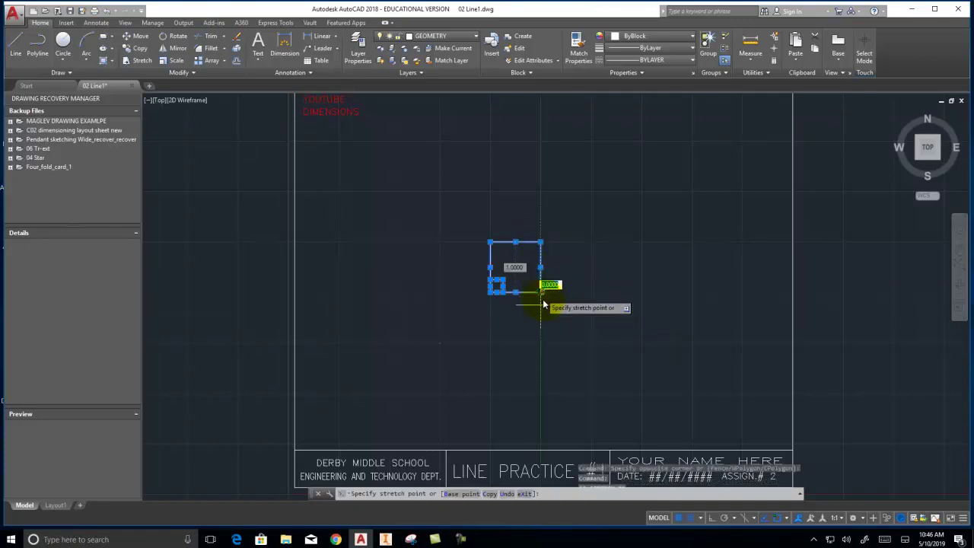
pyautogui.click(592, 317)
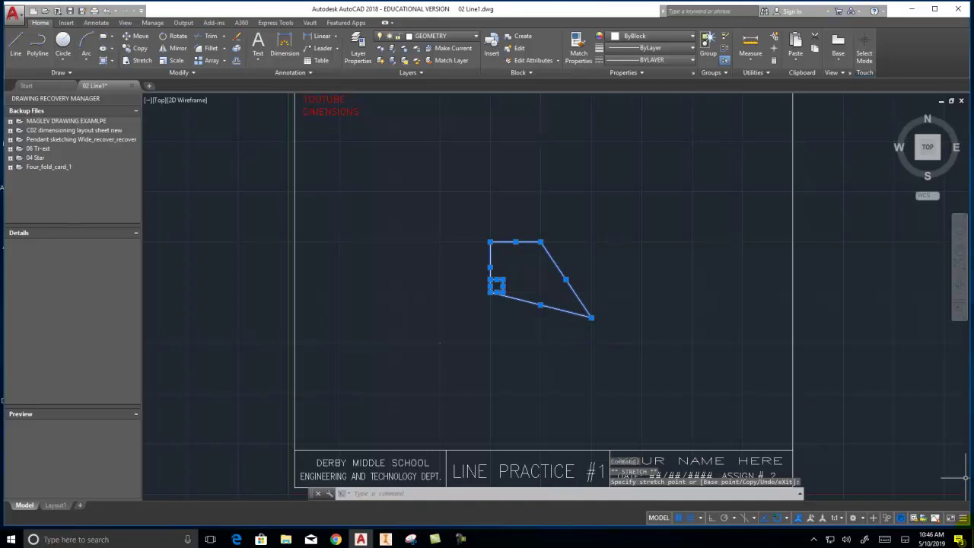
# Step: Move the slanted right side about 0.55 units perpendicularly away by its midpoint grip, and delete all selected lines
pyautogui.click(567, 280)
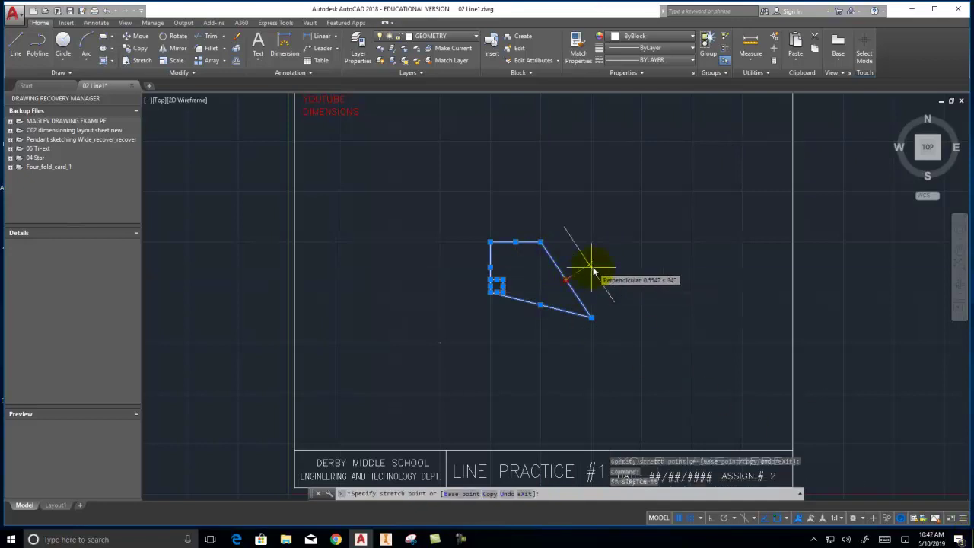
pyautogui.click(611, 270)
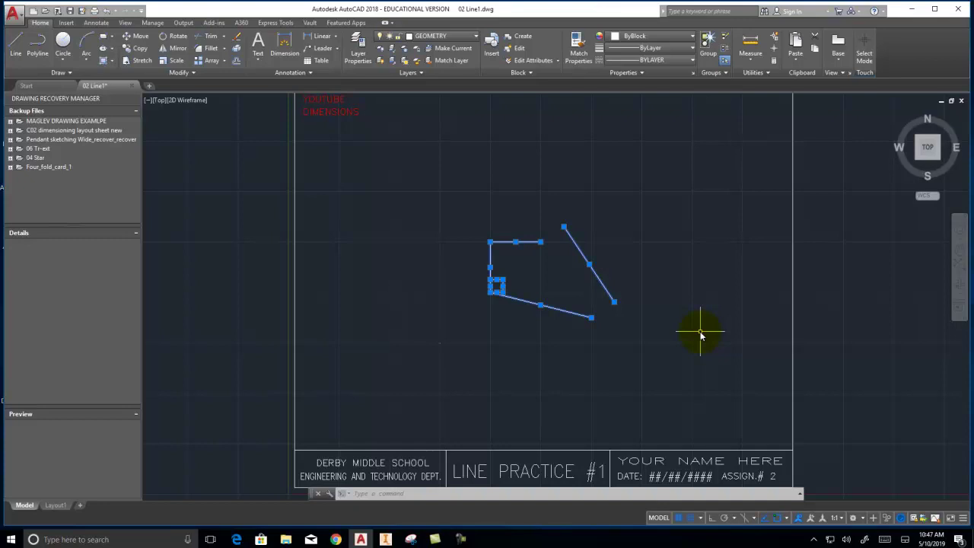
pyautogui.press('Delete')
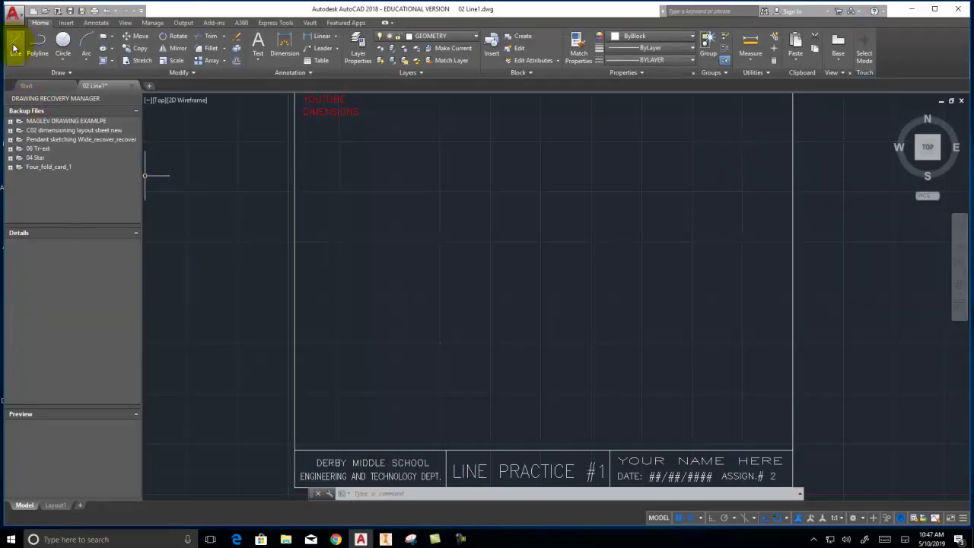
# Step: Draw a line 3 units long at a 45-degree angle, starting from 4,4 in the empty sheet
pyautogui.click(14, 48)
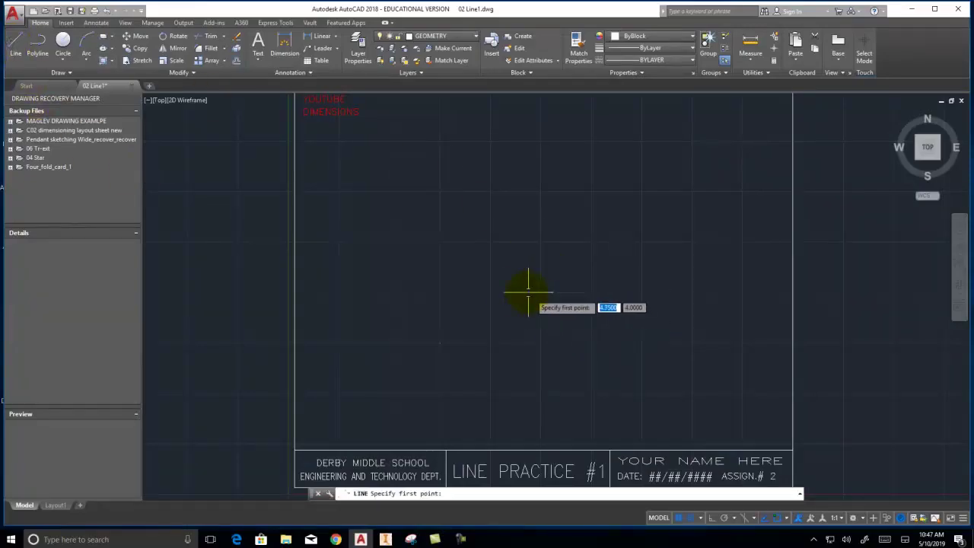
pyautogui.click(491, 292)
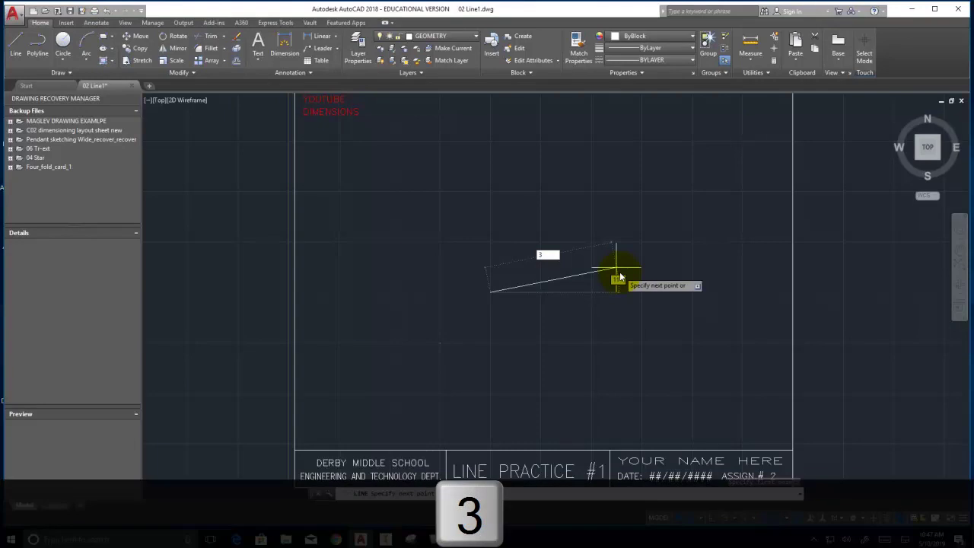
pyautogui.press('Tab')
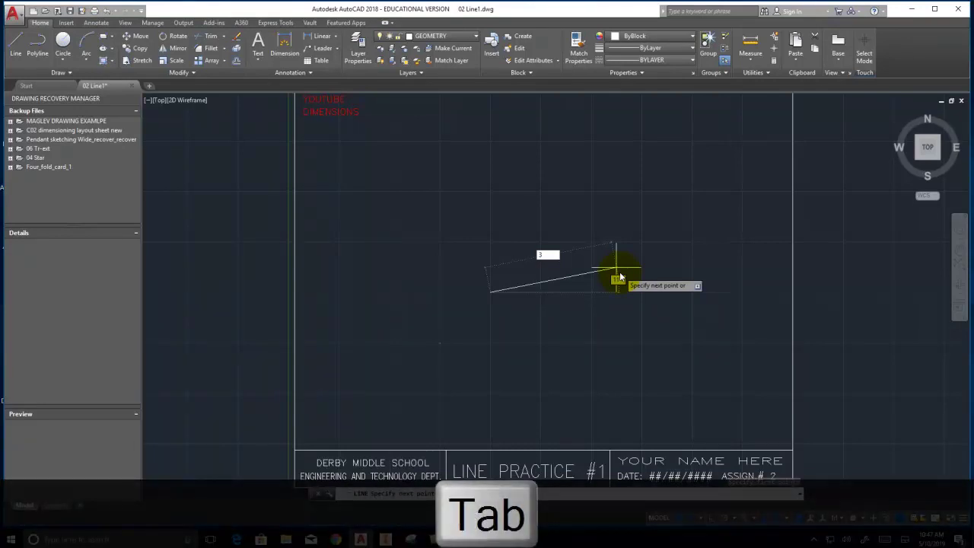
pyautogui.press('Tab')
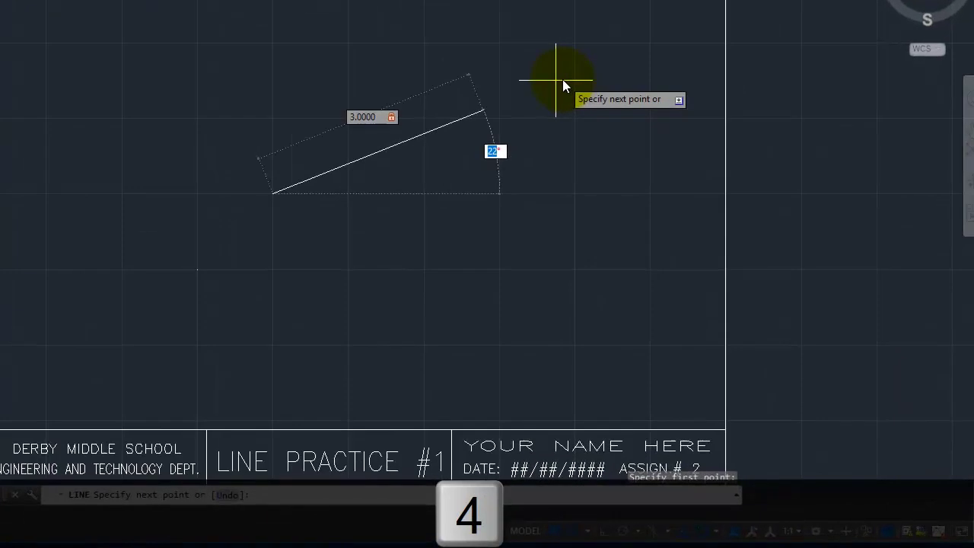
pyautogui.write('45')
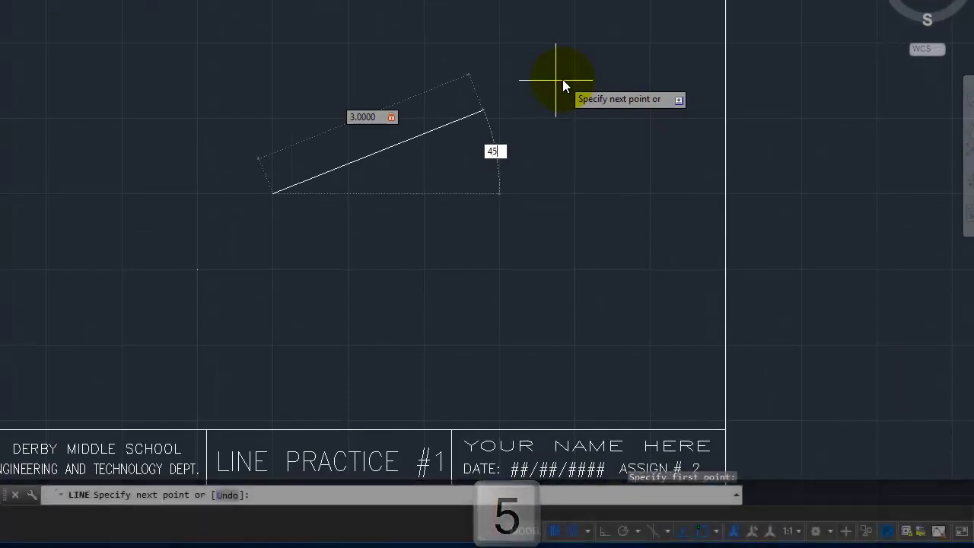
pyautogui.press('Tab')
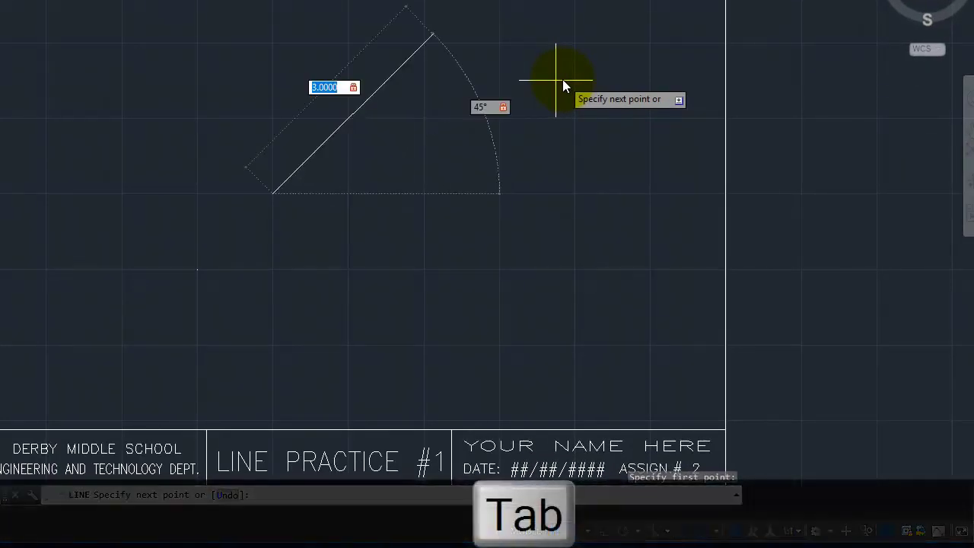
pyautogui.press('Tab')
pyautogui.press('Tab')
pyautogui.press('Tab')
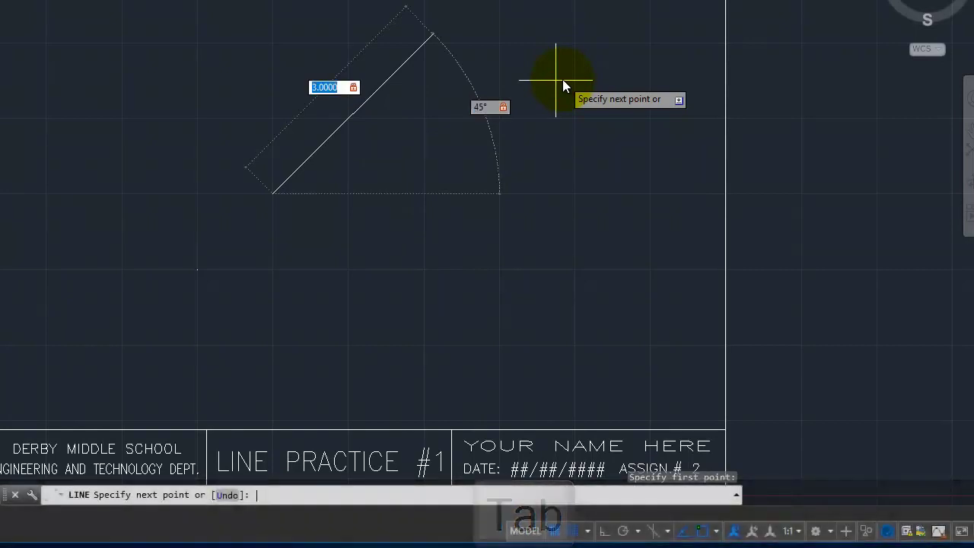
pyautogui.press('Tab')
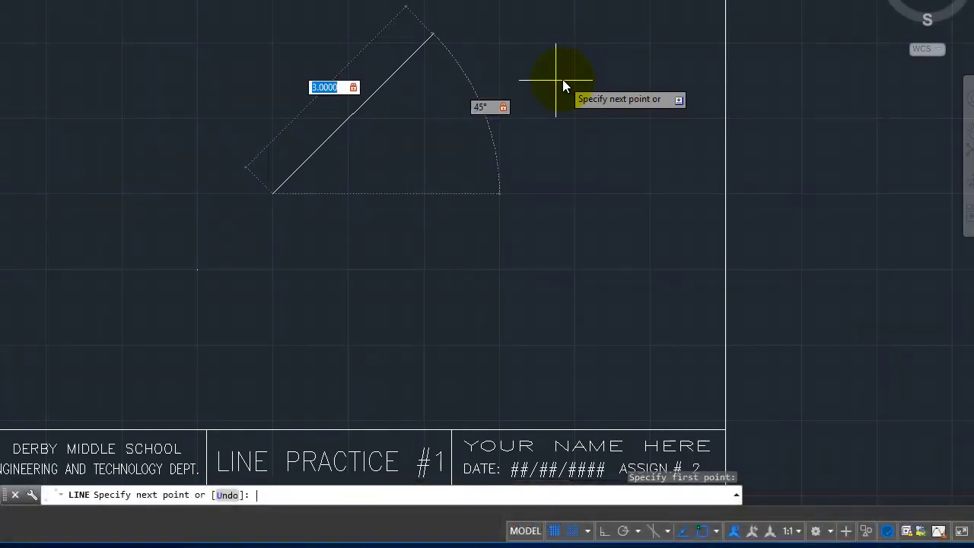
pyautogui.press('Return')
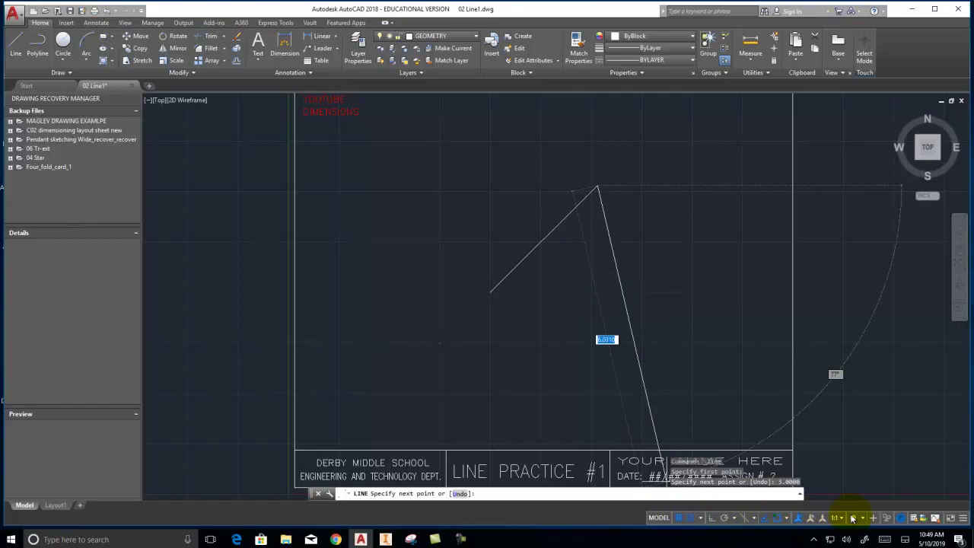
# Step: Toggle the grid display off and back on, and do the same with snap mode
pyautogui.click(680, 518)
pyautogui.click(679, 517)
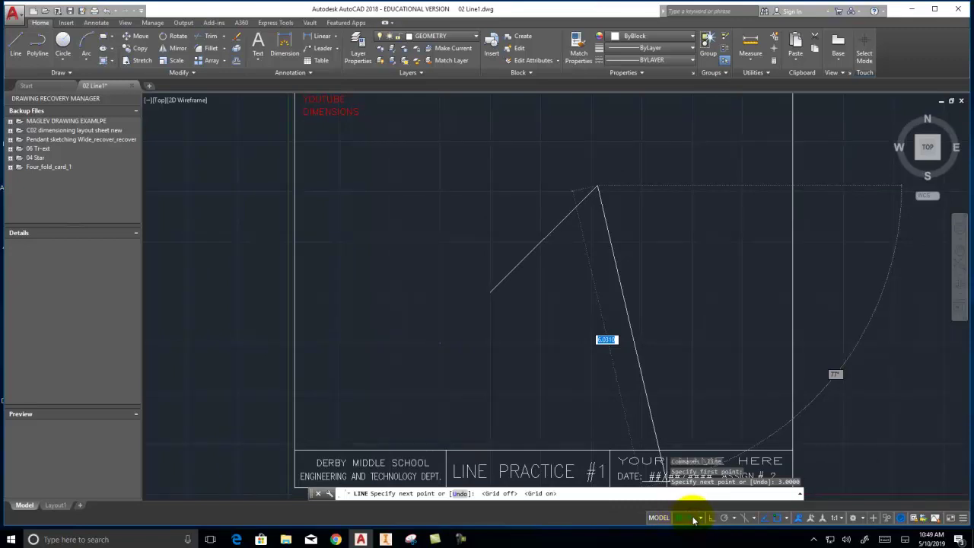
pyautogui.click(695, 518)
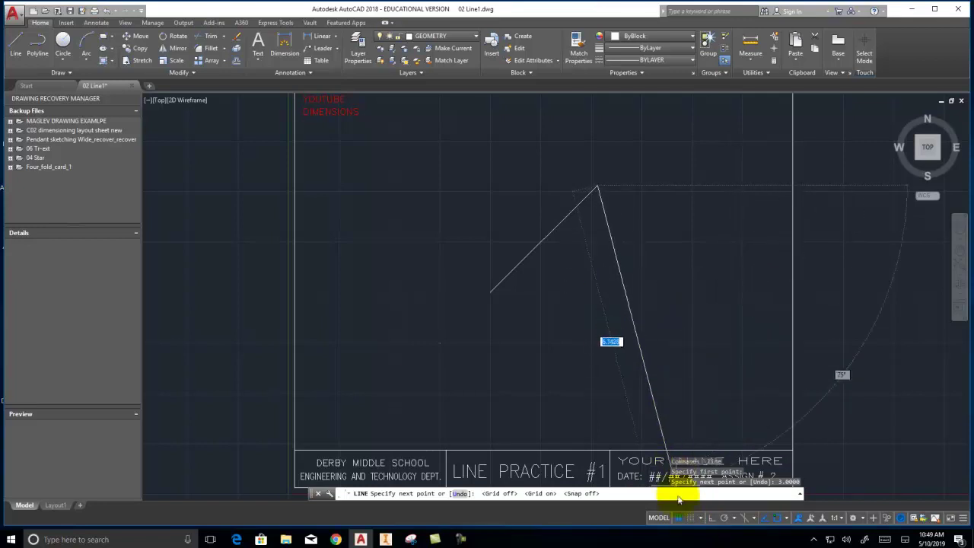
pyautogui.click(691, 520)
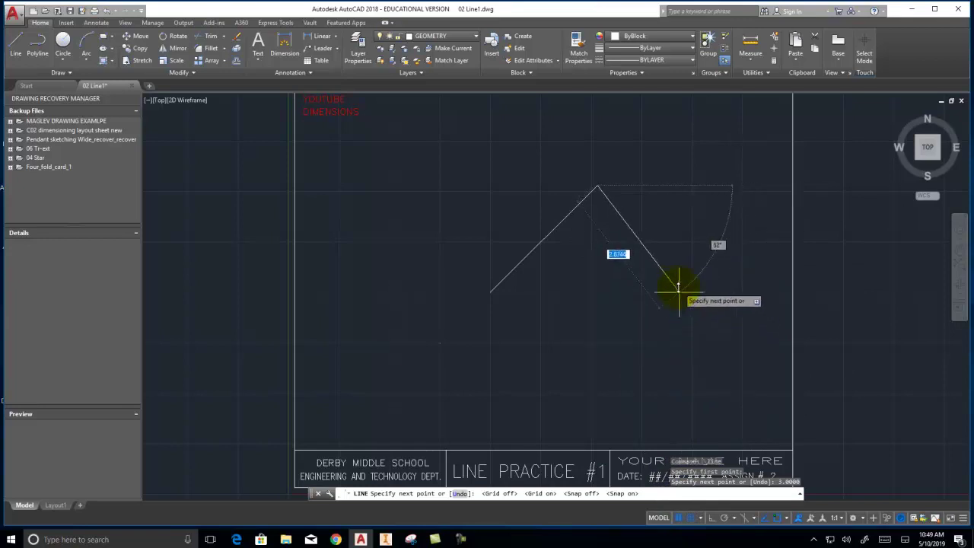
# Step: Turn off snap mode and draw a second connected line down to the right from the 45-degree line's upper end, ending the Line command
pyautogui.click(692, 519)
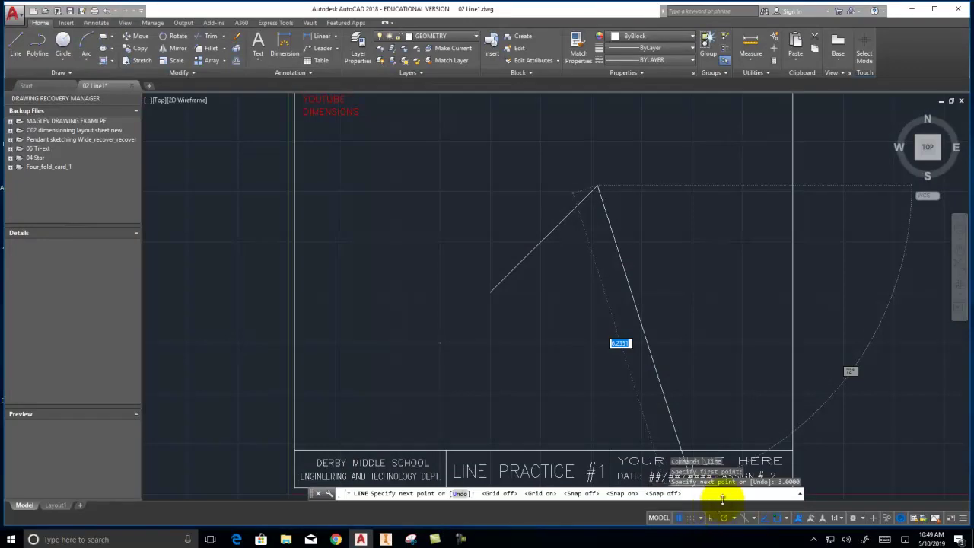
pyautogui.click(788, 519)
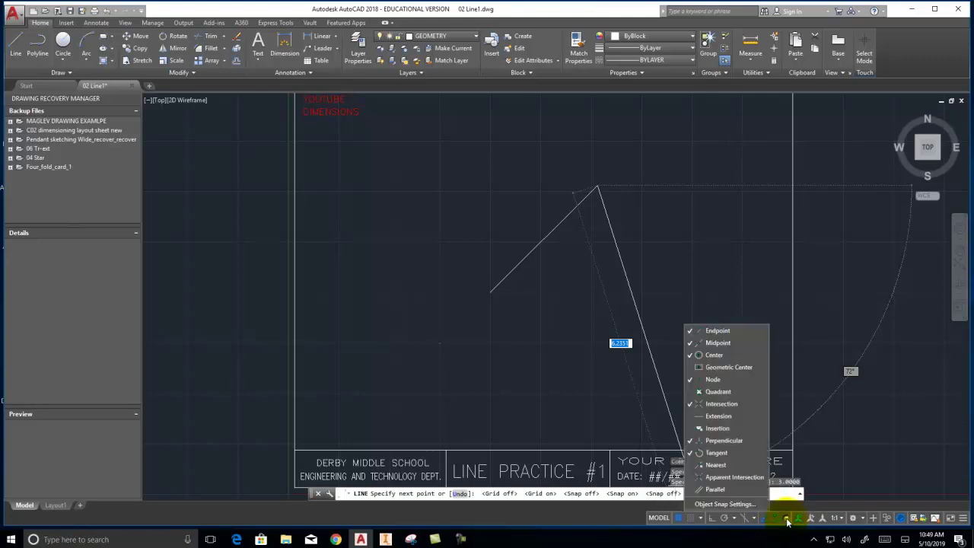
pyautogui.click(715, 309)
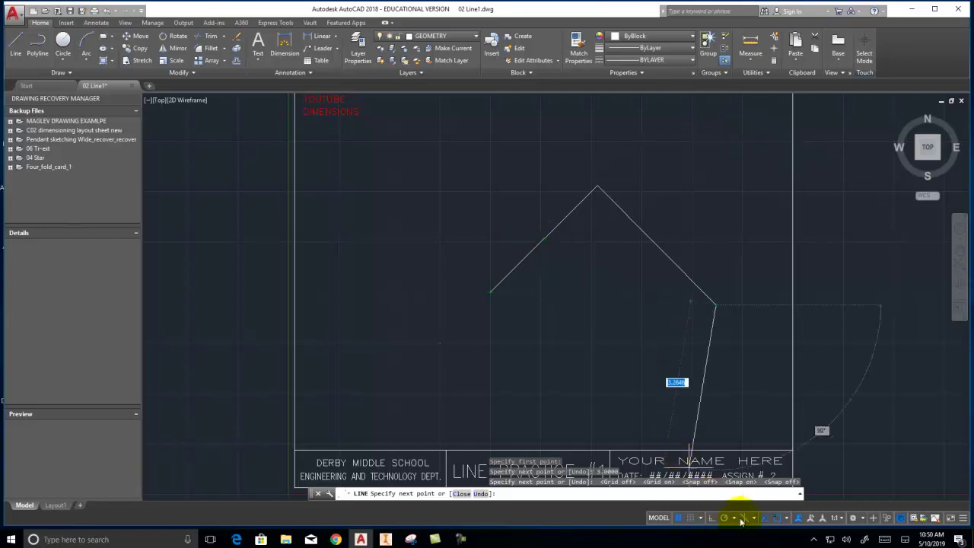
pyautogui.click(785, 519)
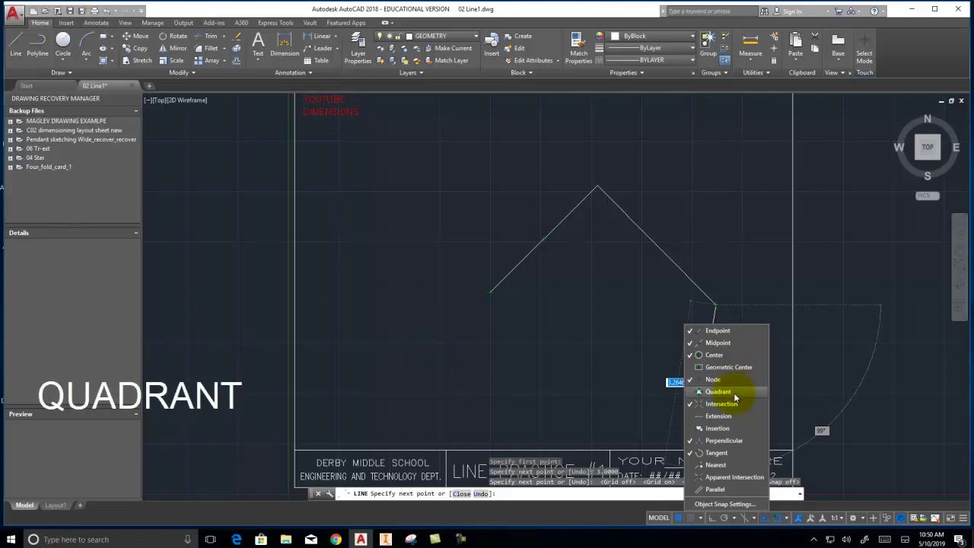
pyautogui.press('Escape')
# Step: Draw a circle with a radius of about 1.13 units centred below the peak of the two slanted lines
pyautogui.click(62, 42)
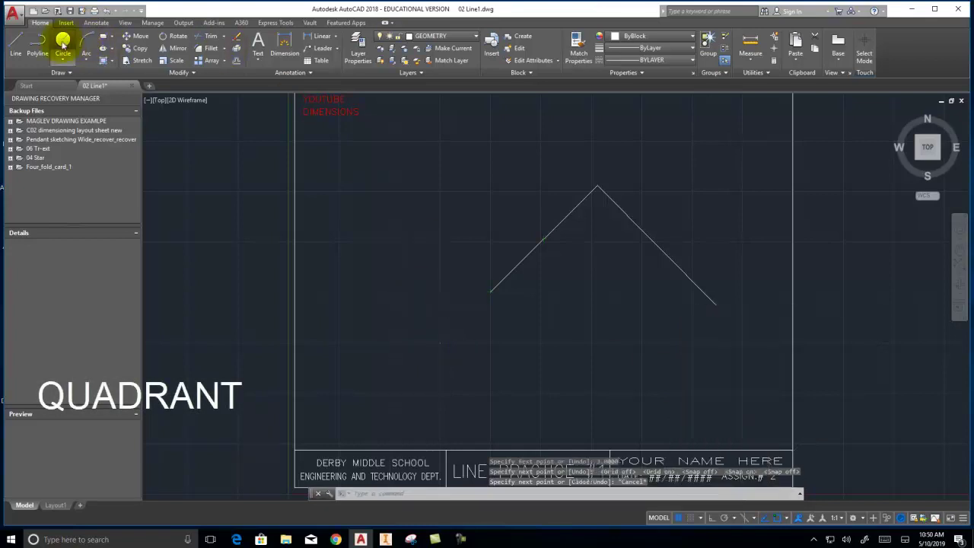
pyautogui.click(601, 346)
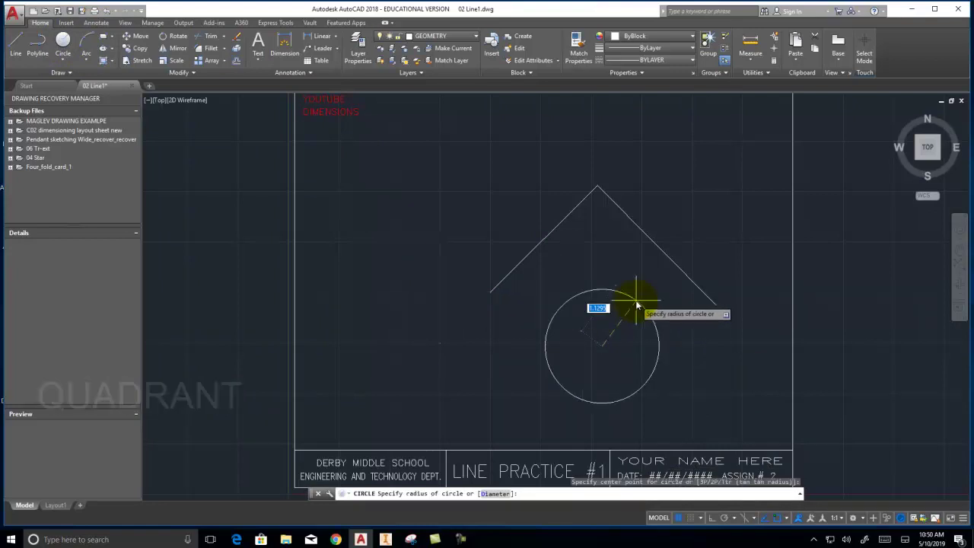
pyautogui.click(630, 296)
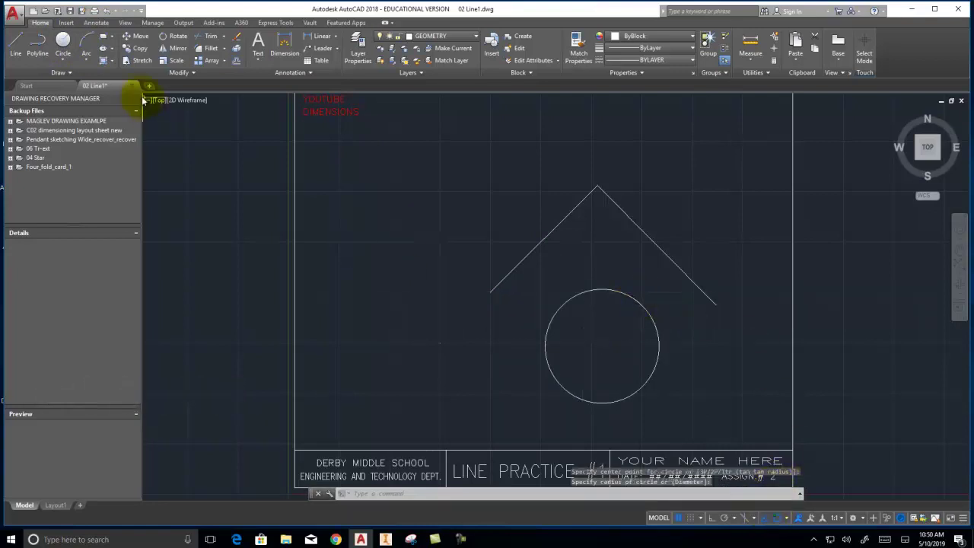
# Step: Start the Line command and turn on the Quadrant object snap
pyautogui.click(15, 41)
pyautogui.click(787, 519)
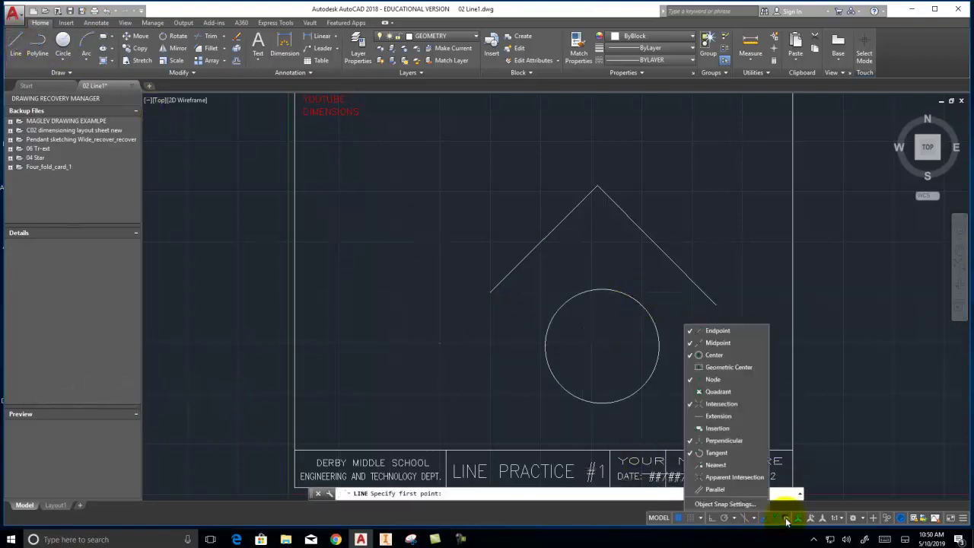
pyautogui.click(716, 392)
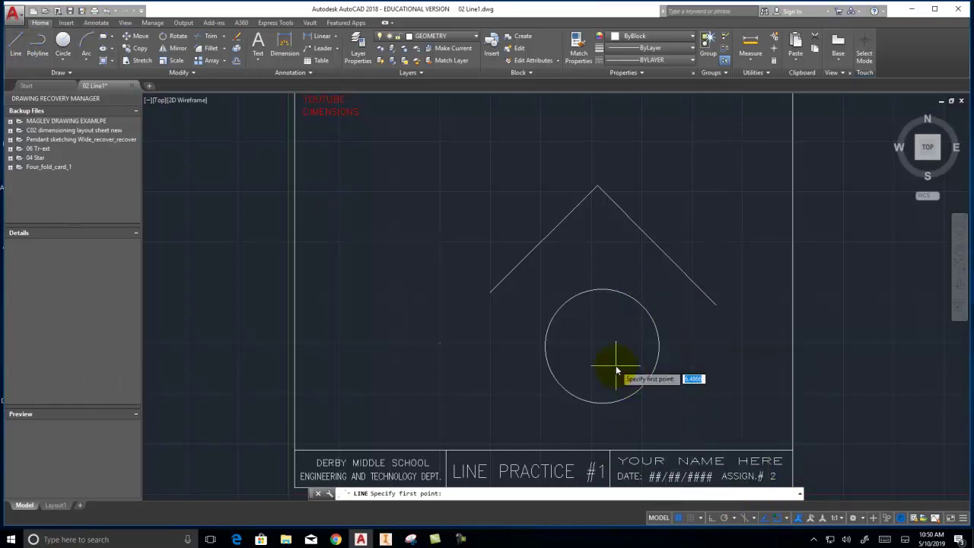
# Step: Draw a four-sided diamond inside the circle by connecting its four quadrant points, ending back at the uppermost one
pyautogui.click(602, 291)
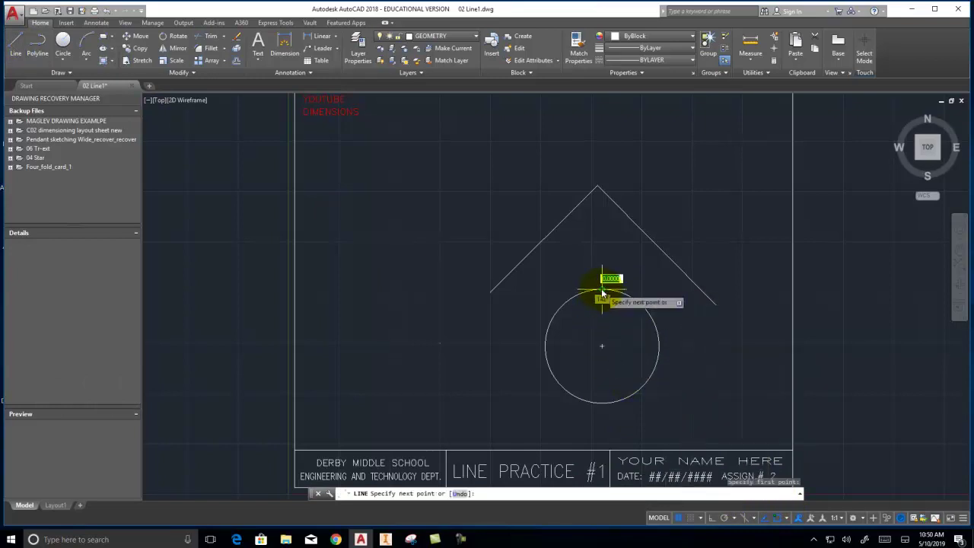
pyautogui.click(660, 347)
pyautogui.click(602, 401)
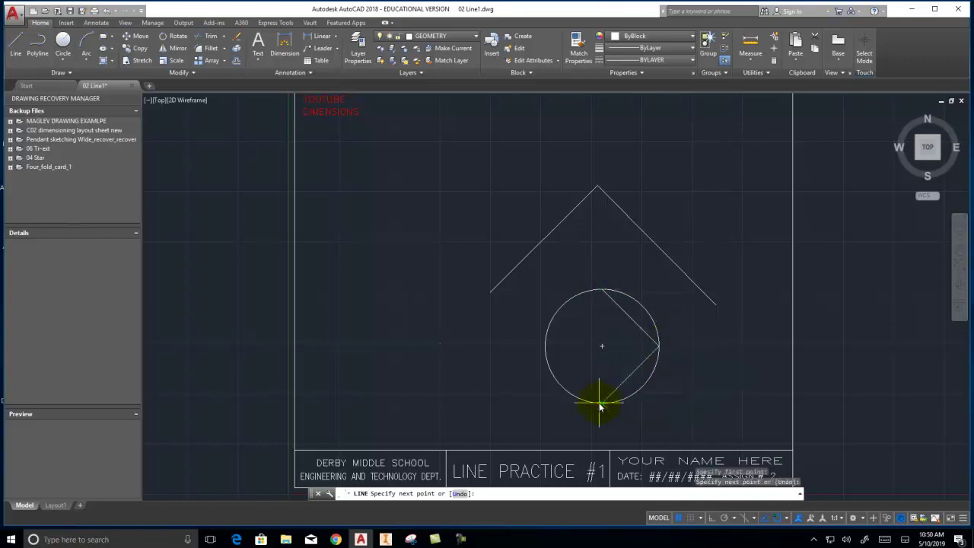
pyautogui.click(546, 347)
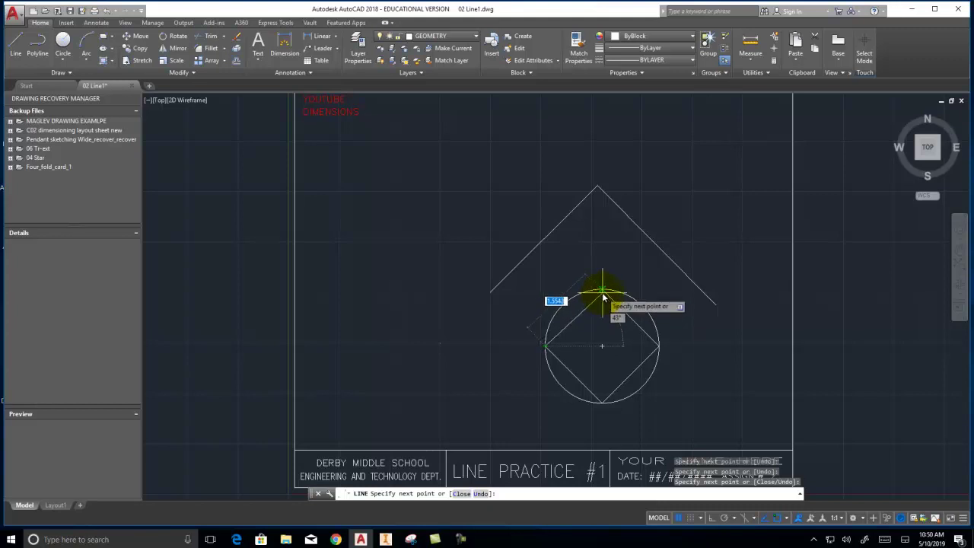
pyautogui.click(602, 290)
pyautogui.rightClick(807, 351)
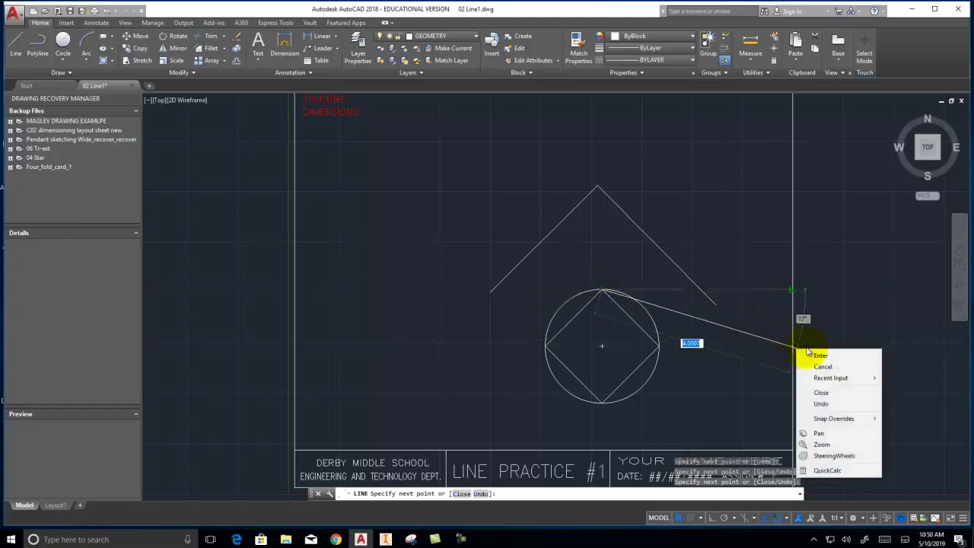
pyautogui.click(820, 356)
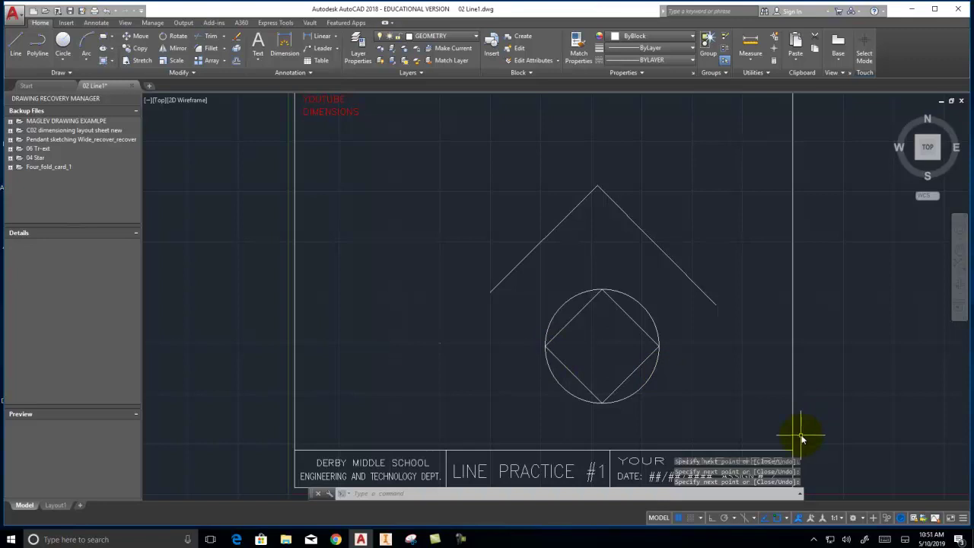
# Step: Draw a single nearly horizontal line above the circle that crosses both slanted lines
pyautogui.click(788, 518)
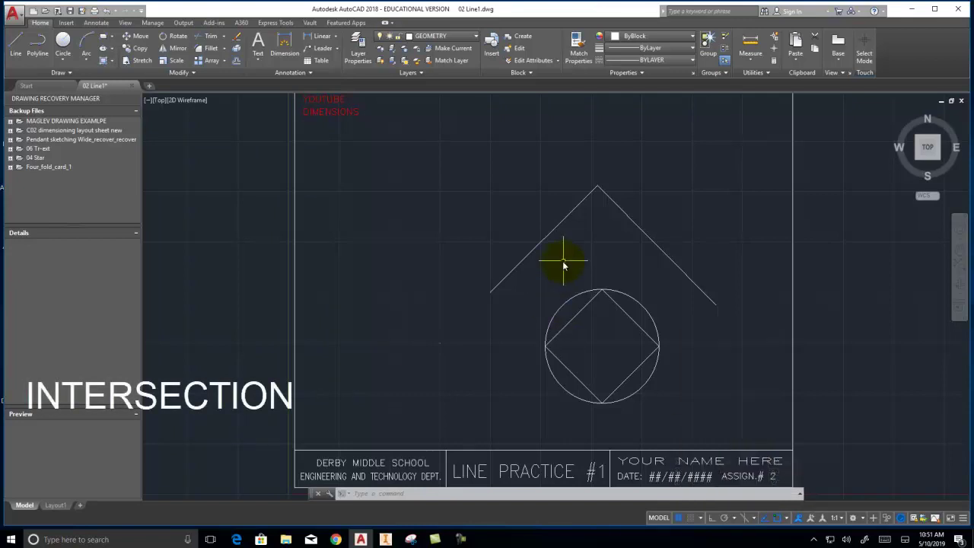
pyautogui.click(13, 48)
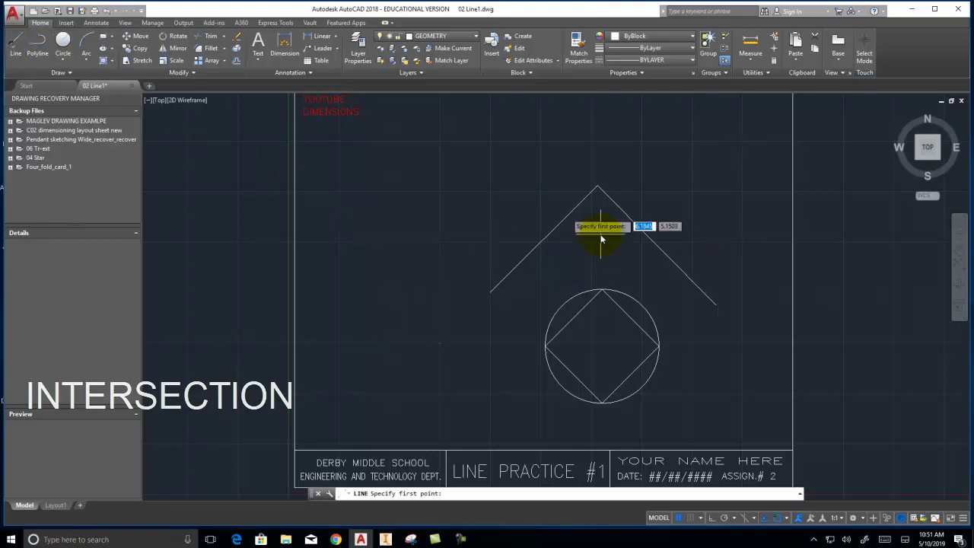
pyautogui.click(495, 229)
pyautogui.click(718, 228)
pyautogui.rightClick(766, 233)
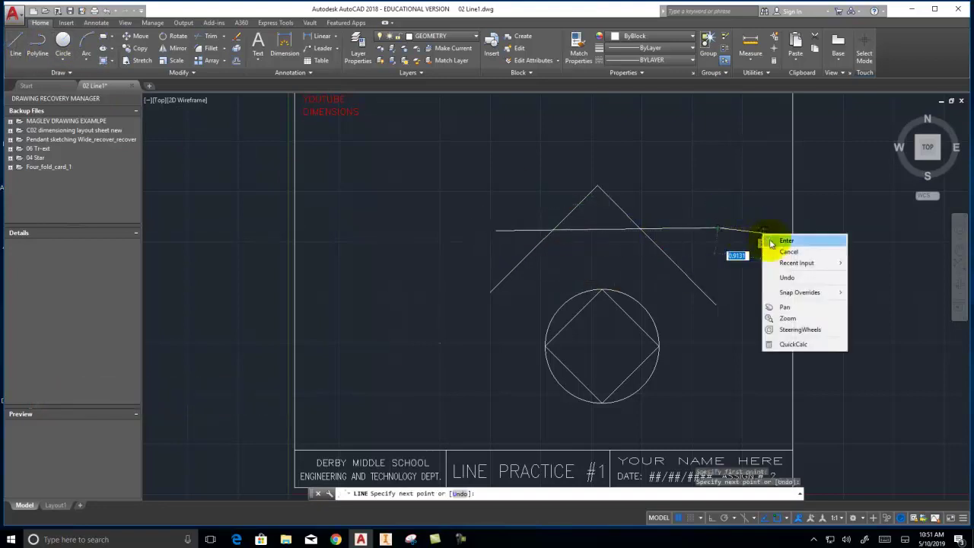
pyautogui.click(789, 241)
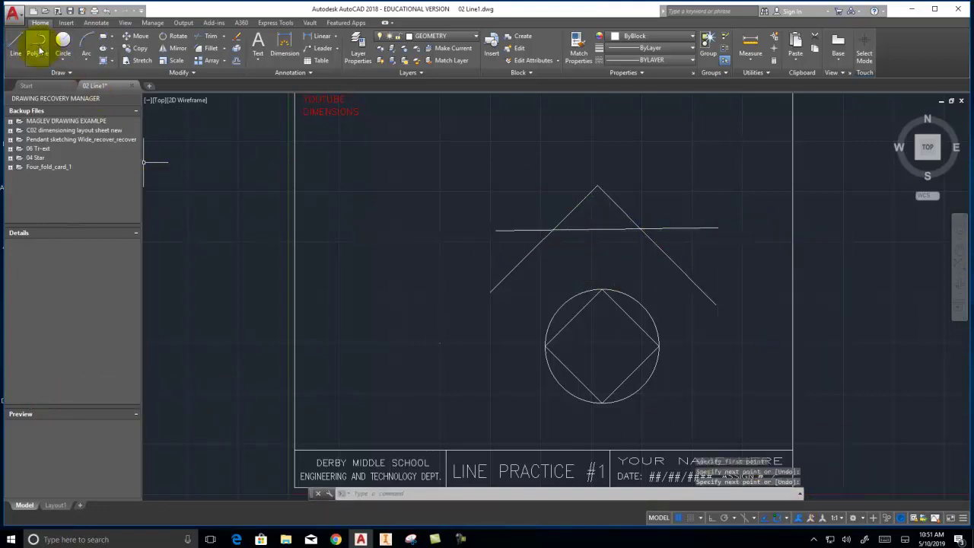
# Step: Draw a line from the intersection of the left slanted line and the horizontal line up and slightly to the left
pyautogui.click(14, 46)
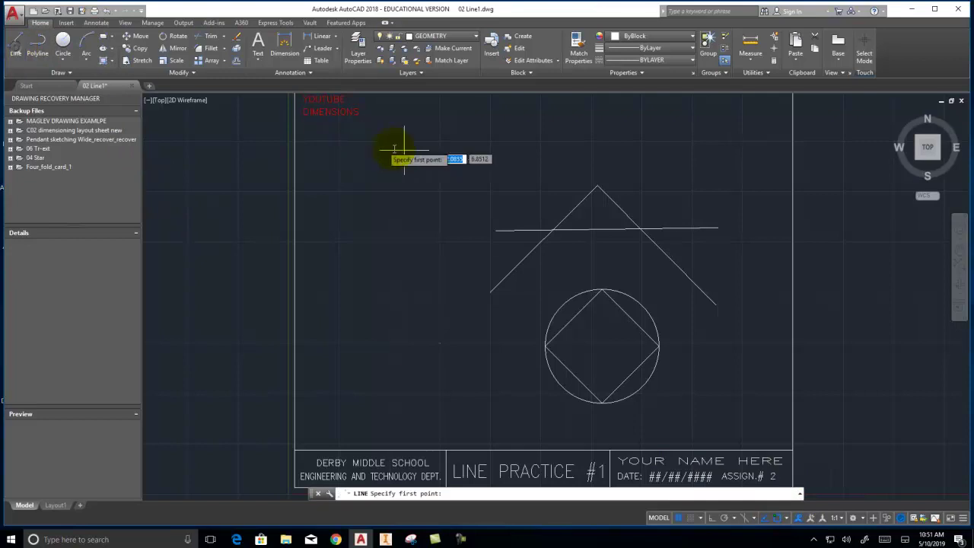
pyautogui.click(553, 228)
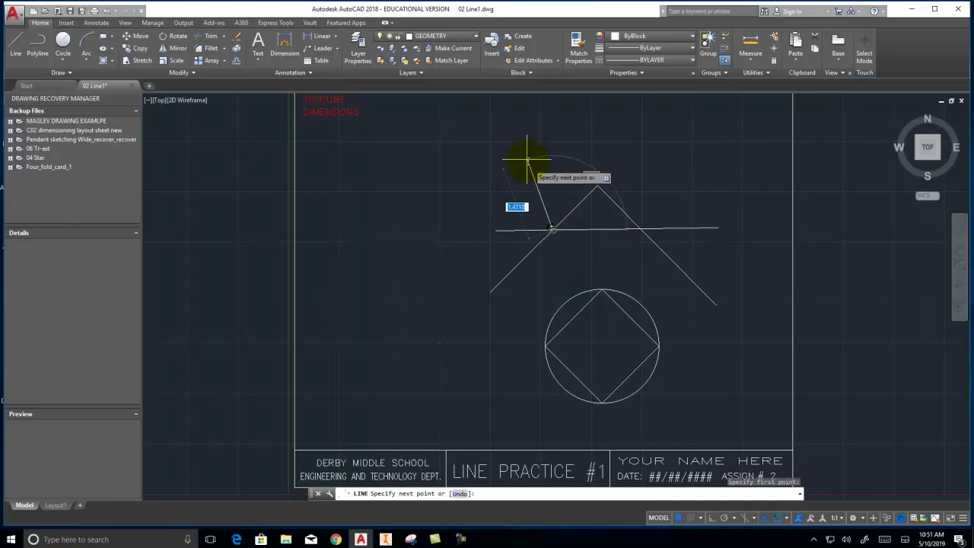
pyautogui.click(525, 153)
pyautogui.rightClick(634, 140)
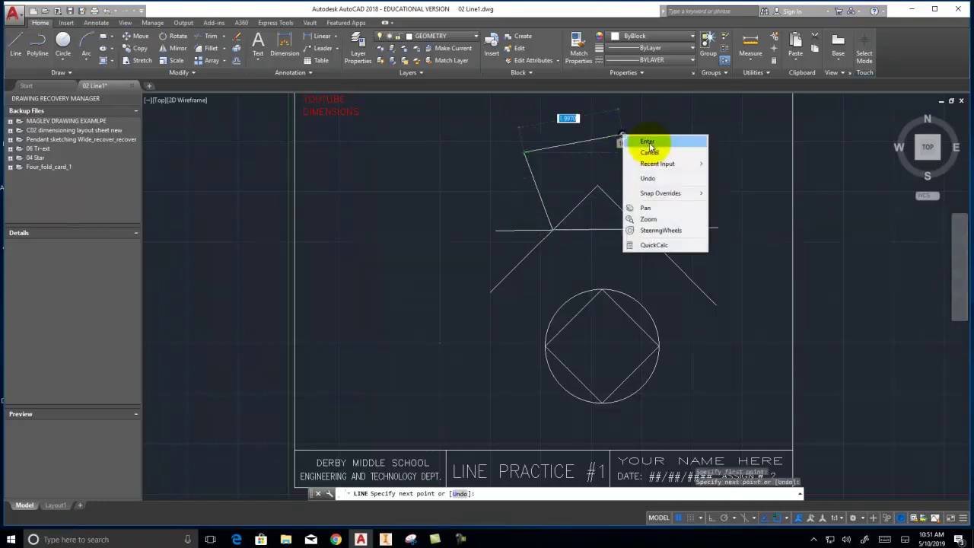
pyautogui.click(647, 142)
# Step: With Extension snap on, draw a line from where the short upper-left line's extension meets the circle to where the diamond's upper-left side extended meets the right slanted line
pyautogui.click(787, 519)
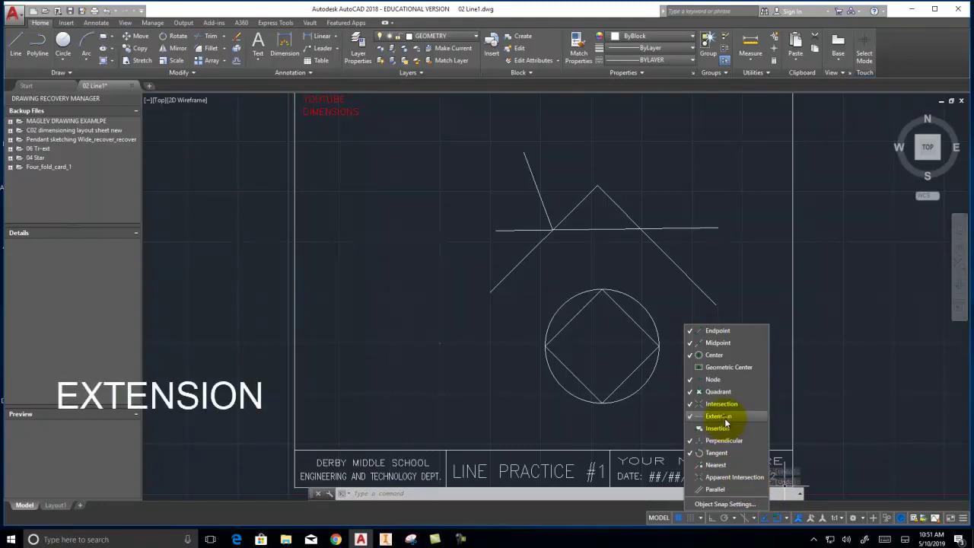
pyautogui.click(193, 244)
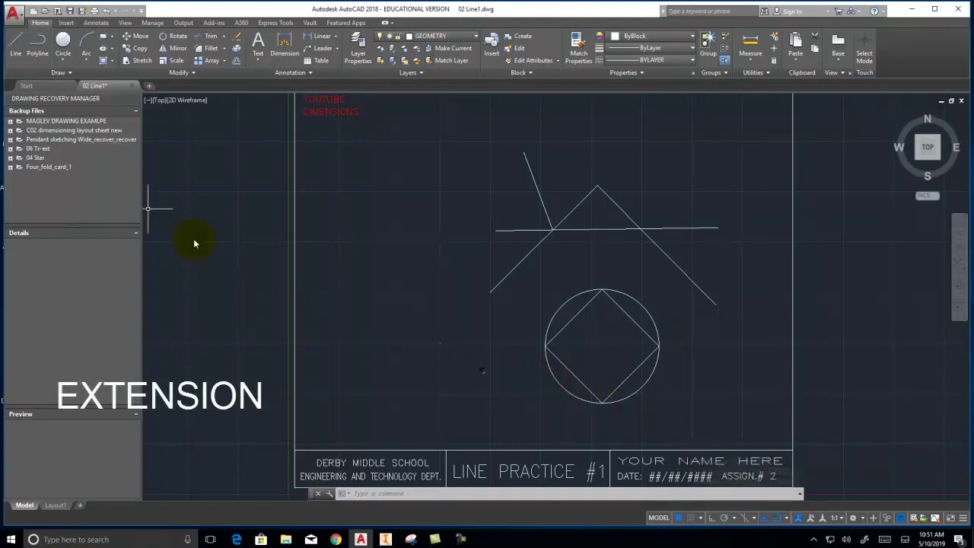
pyautogui.click(16, 44)
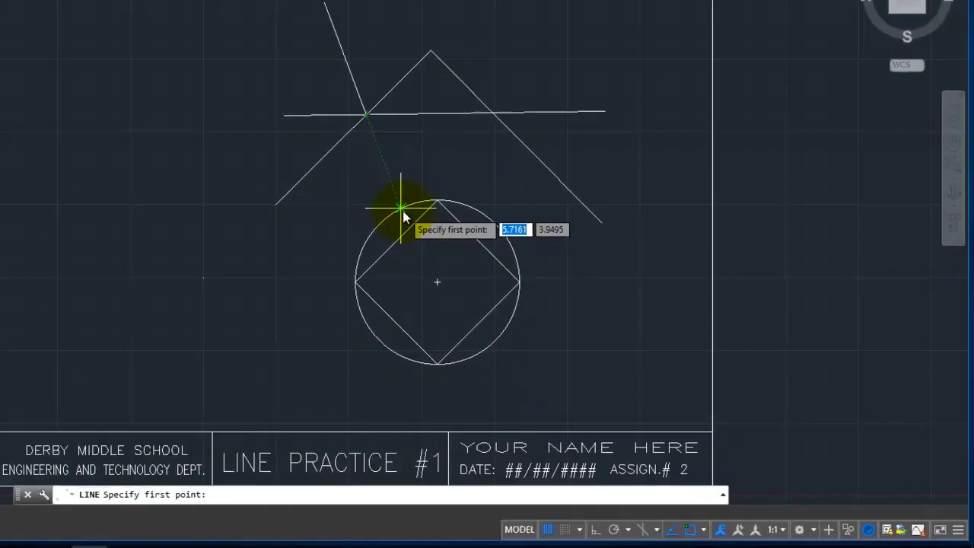
pyautogui.click(577, 294)
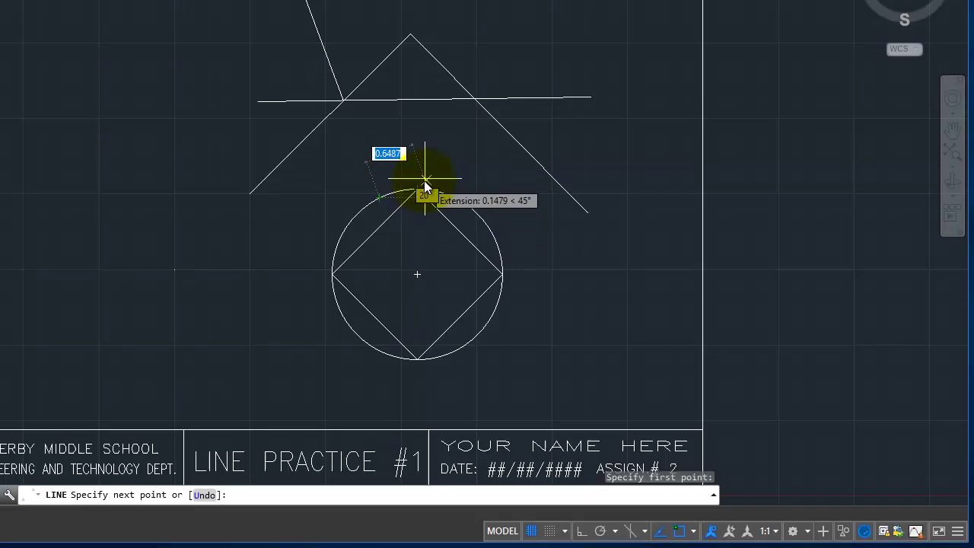
pyautogui.click(489, 114)
pyautogui.rightClick(543, 254)
pyautogui.click(580, 265)
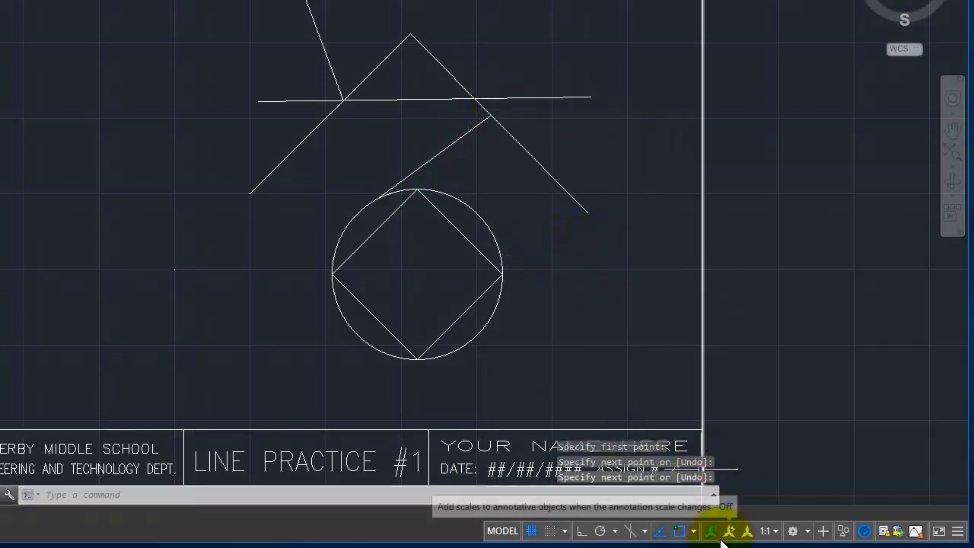
# Step: Draw a line from the empty area above and right of the peak, ending perpendicular to the right slanted line
pyautogui.click(694, 531)
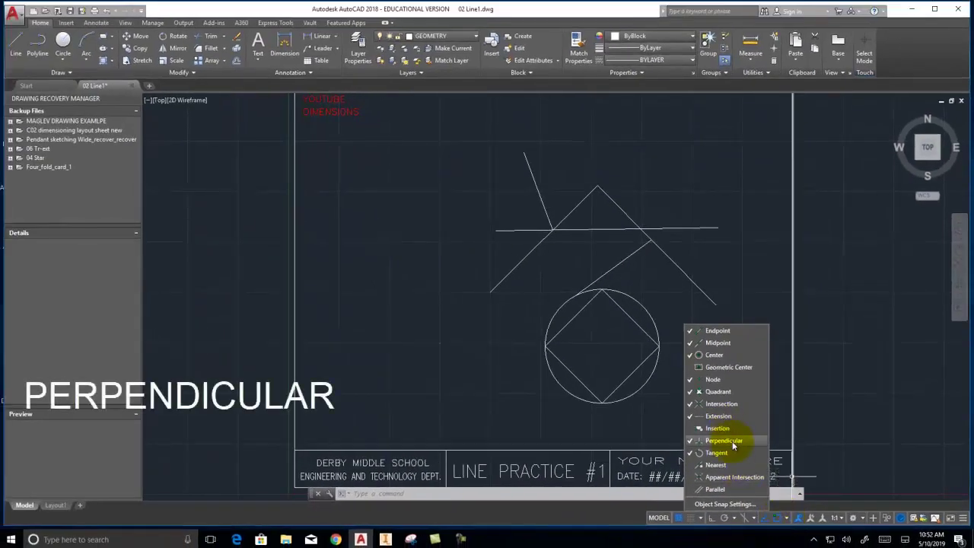
pyautogui.click(733, 442)
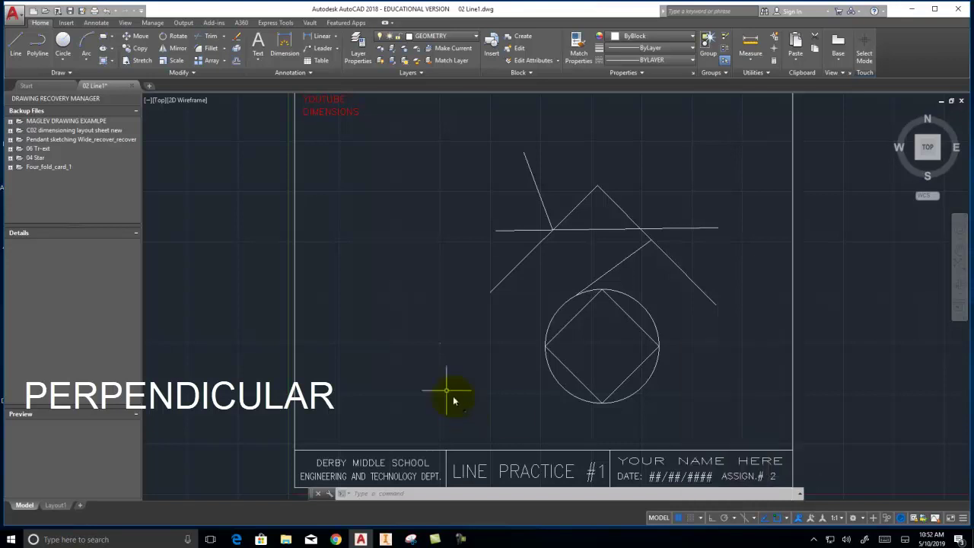
pyautogui.click(15, 45)
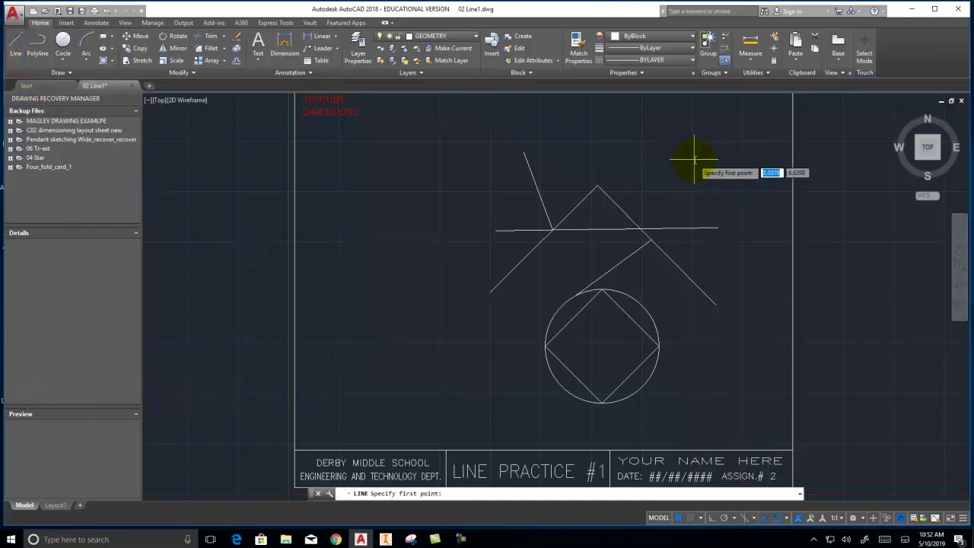
pyautogui.click(737, 147)
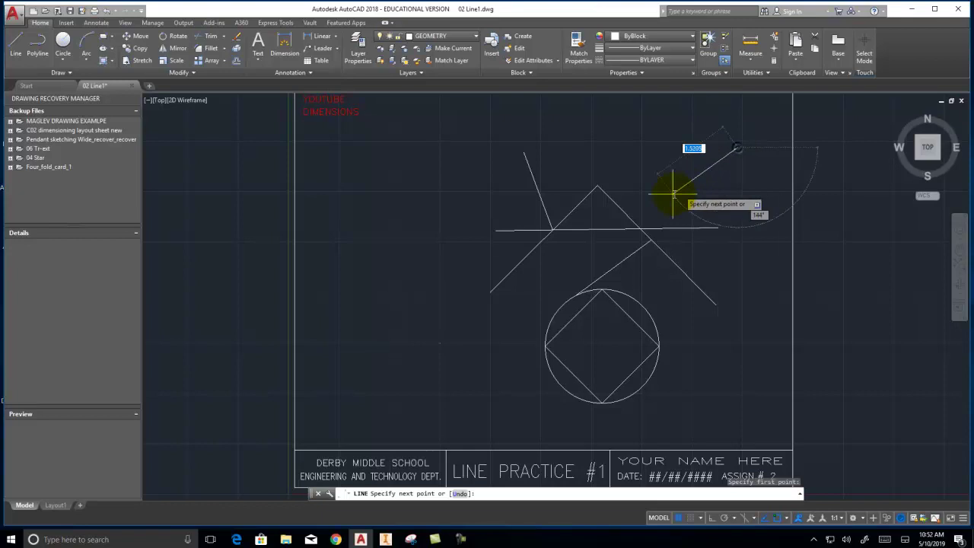
pyautogui.click(647, 238)
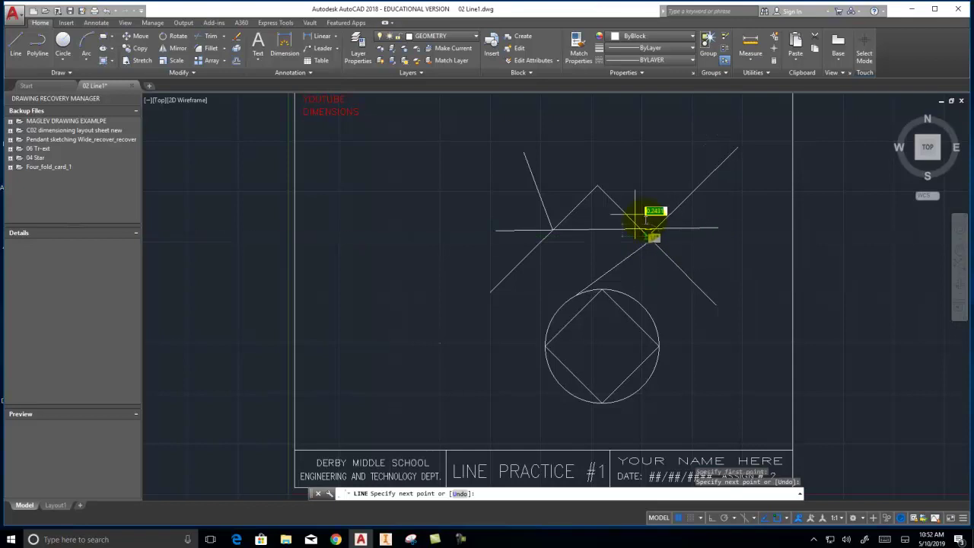
pyautogui.rightClick(621, 197)
pyautogui.click(653, 204)
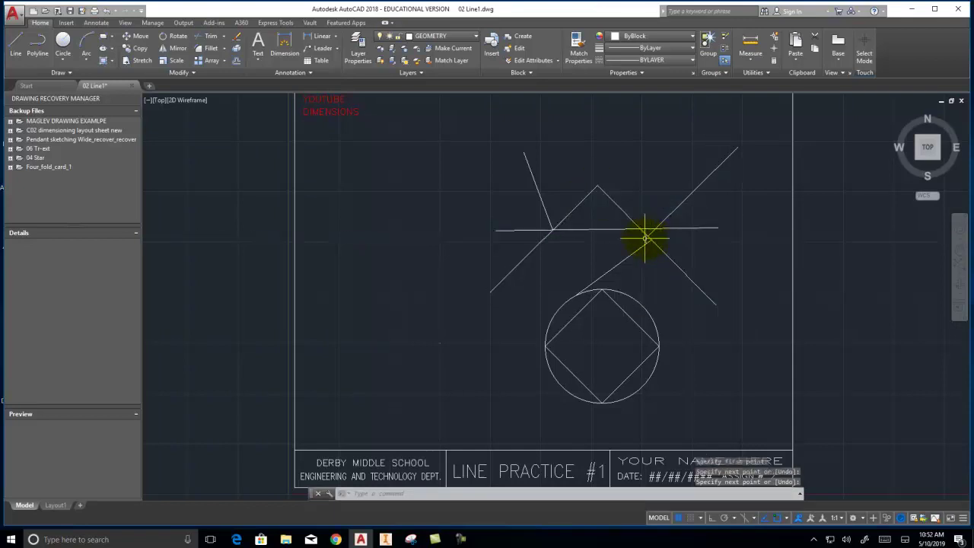
pyautogui.click(659, 226)
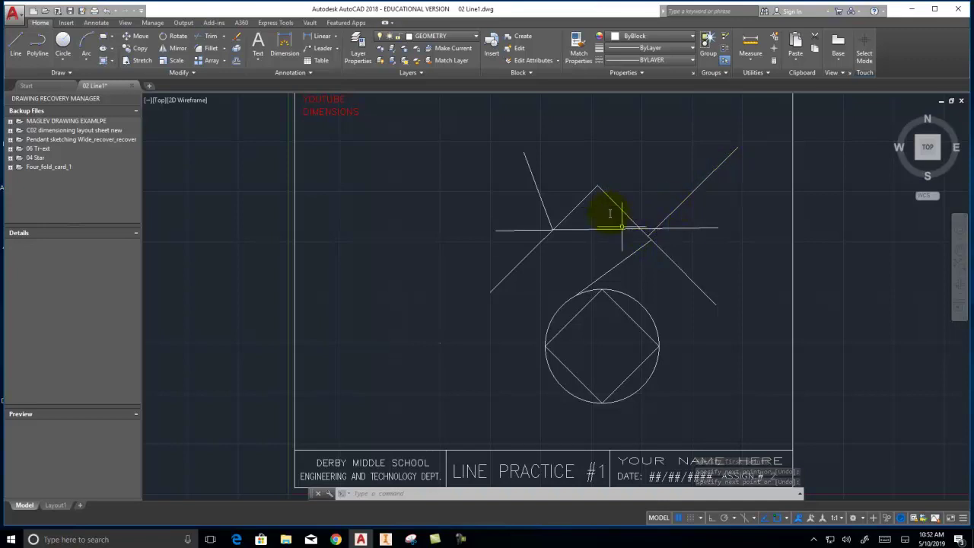
# Step: Draw a single steep line, leaning slightly right, in the empty area left of the slanted lines
pyautogui.click(788, 519)
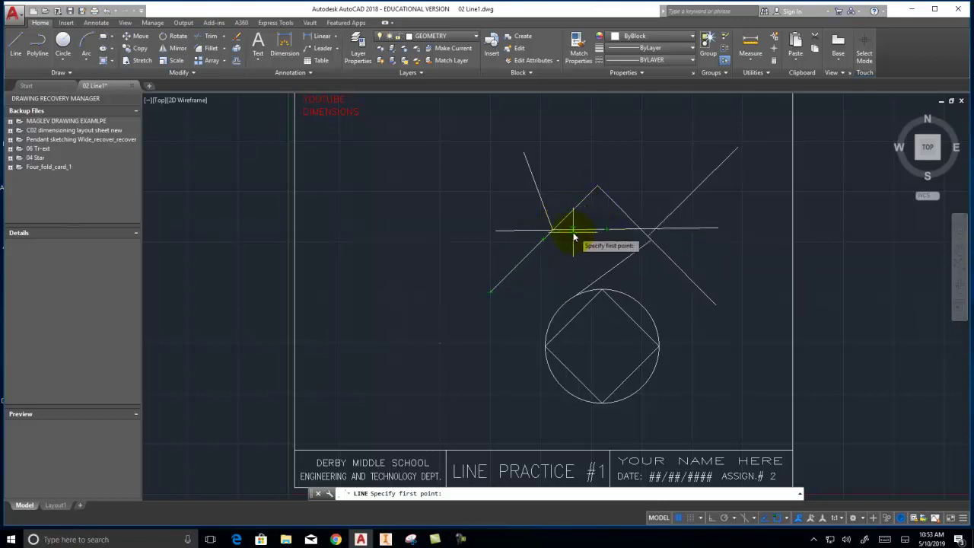
pyautogui.click(785, 518)
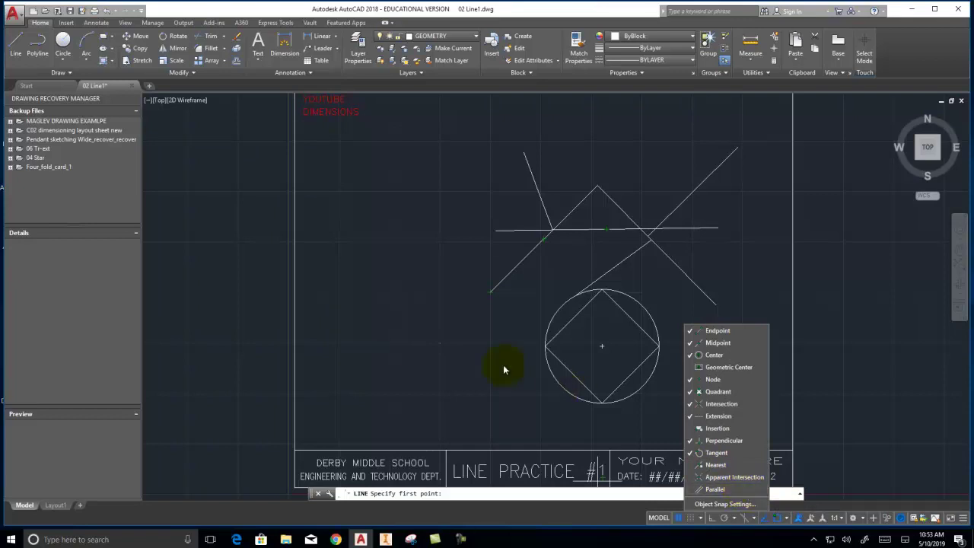
pyautogui.click(434, 333)
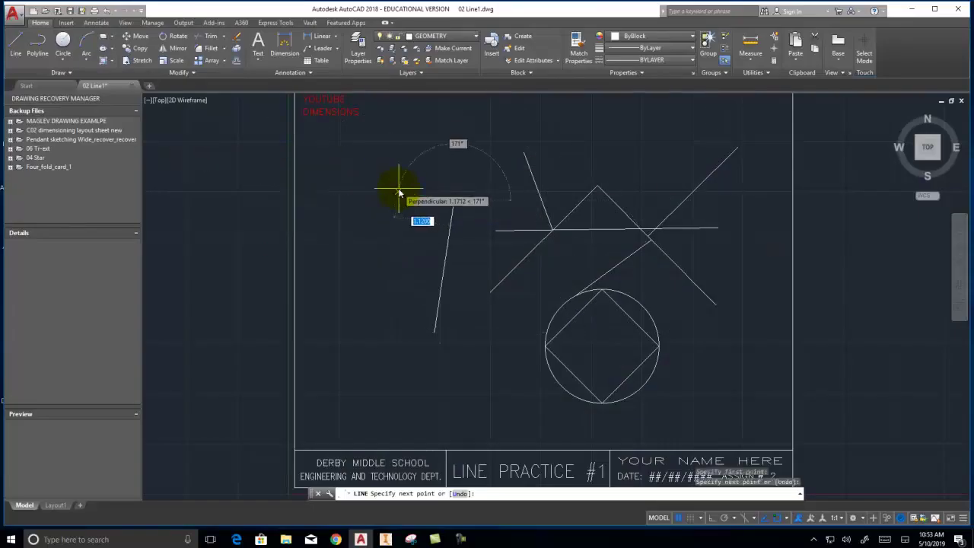
pyautogui.rightClick(398, 191)
pyautogui.click(460, 207)
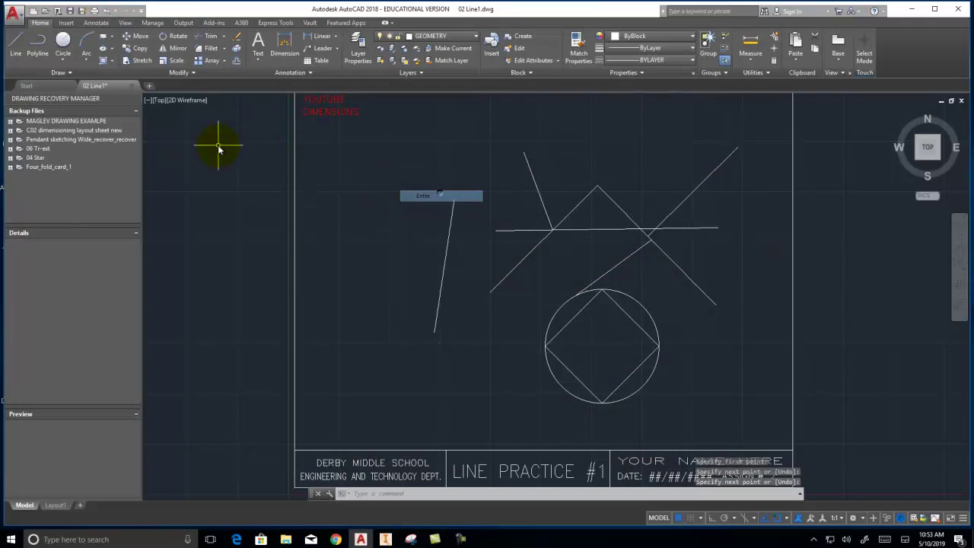
pyautogui.click(61, 60)
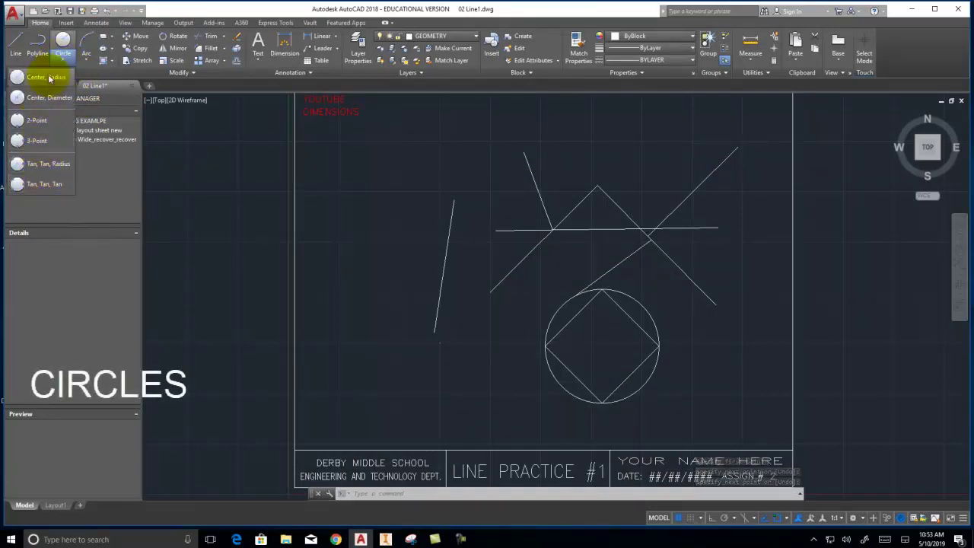
pyautogui.click(85, 58)
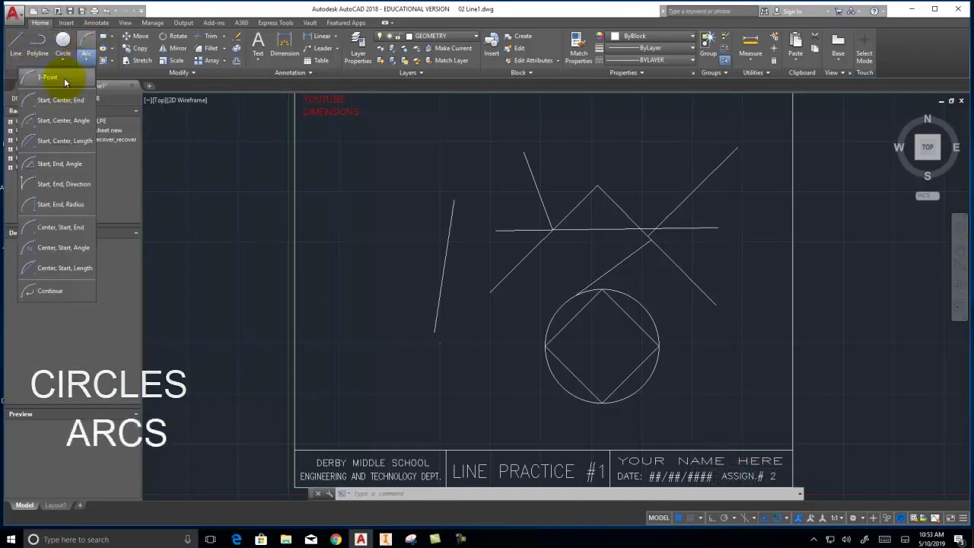
# Step: Draw an open three-segment polyline in the empty area beside the steep single line, and select it as one object
pyautogui.click(39, 54)
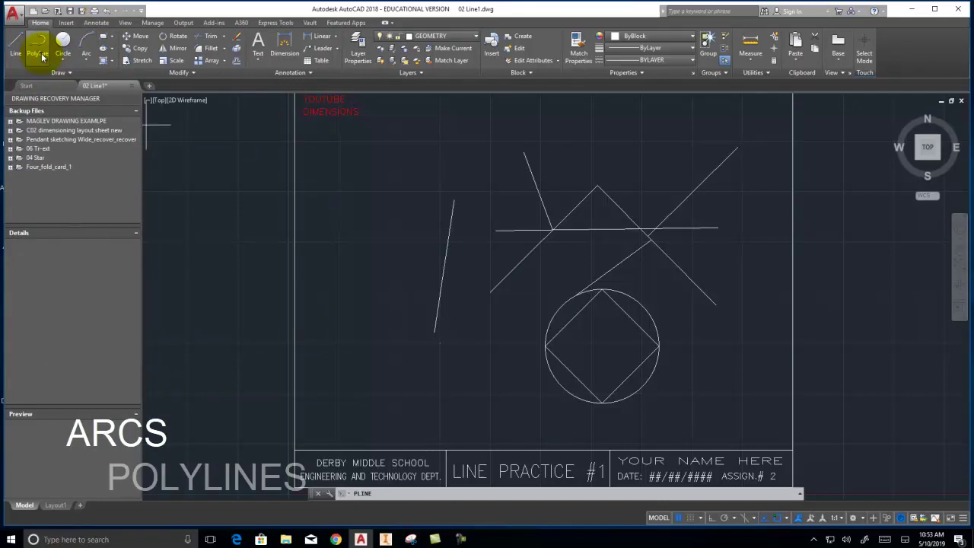
pyautogui.click(368, 295)
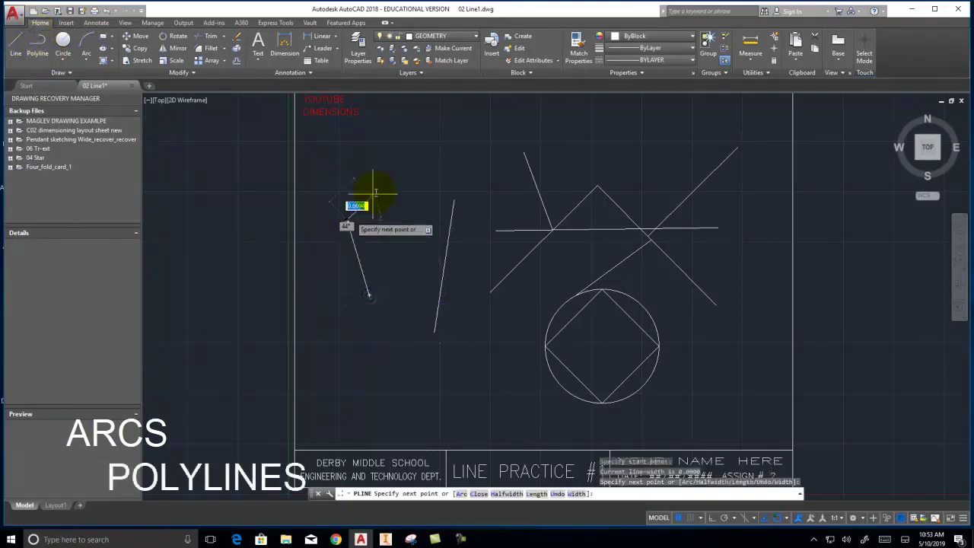
pyautogui.click(403, 181)
pyautogui.click(432, 178)
pyautogui.rightClick(432, 187)
pyautogui.click(453, 197)
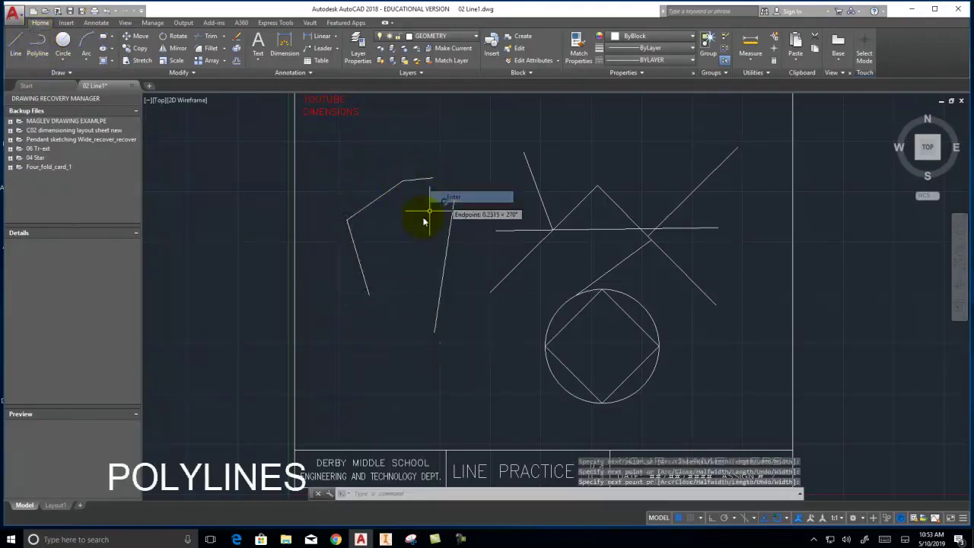
pyautogui.click(362, 273)
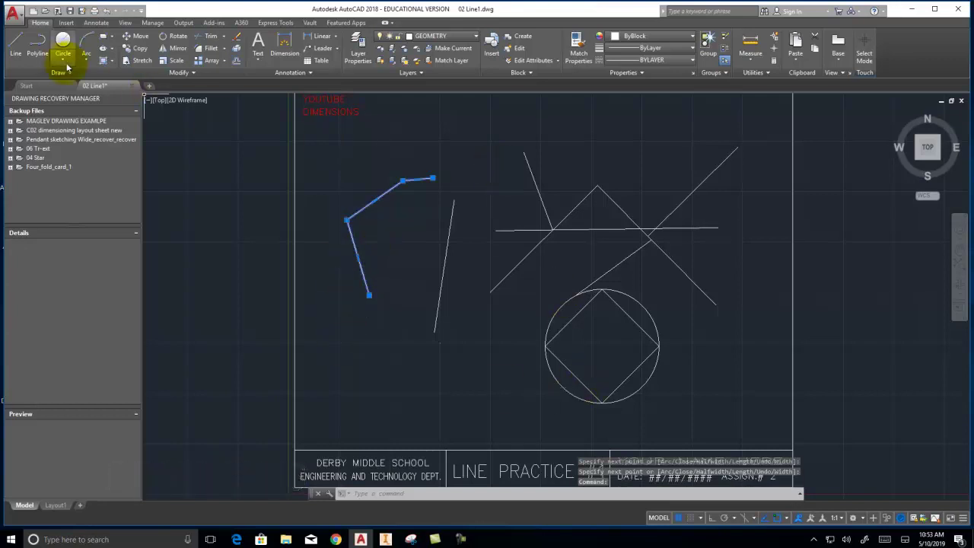
# Step: Draw an 8-sided polygon inscribed in the circle, centred on the circle's centre with its radius reaching the bottom quadrant
pyautogui.click(111, 38)
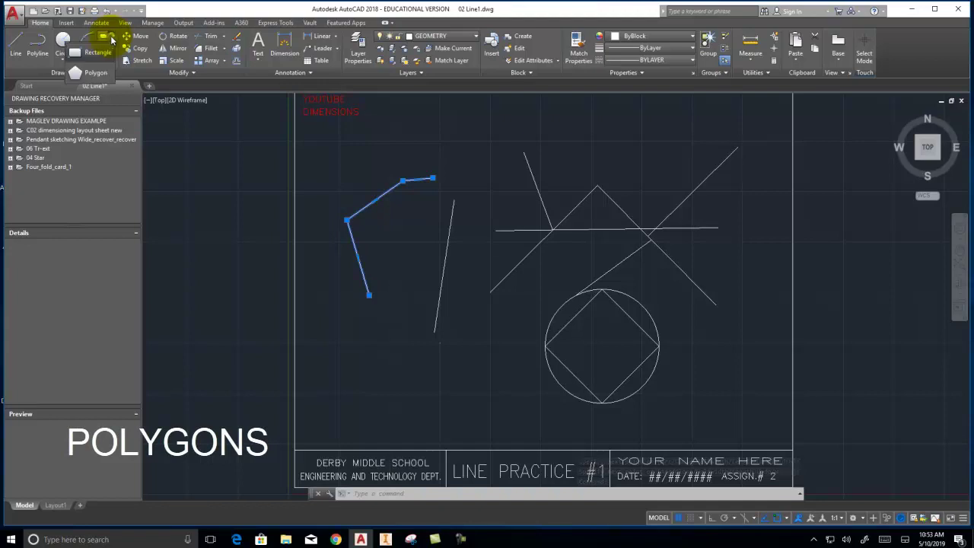
pyautogui.click(96, 73)
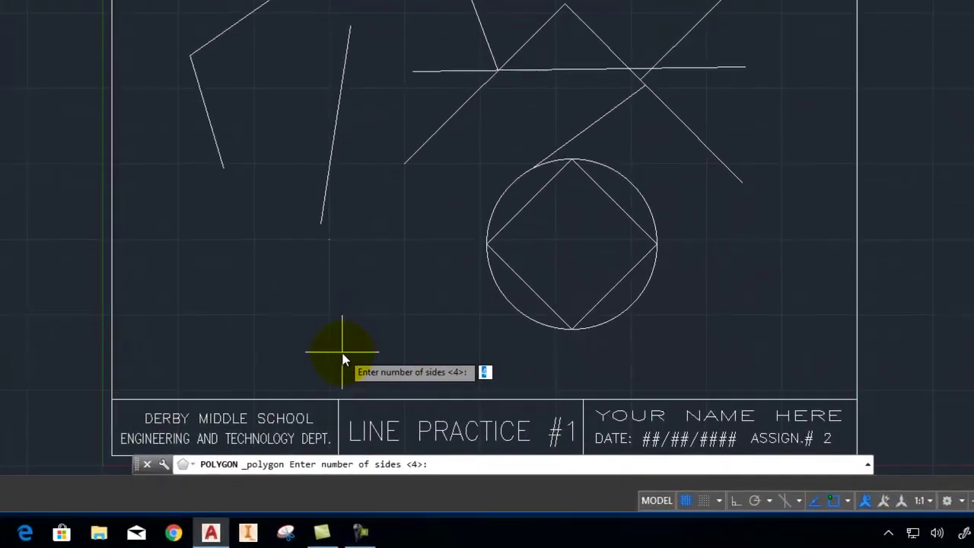
pyautogui.write('8')
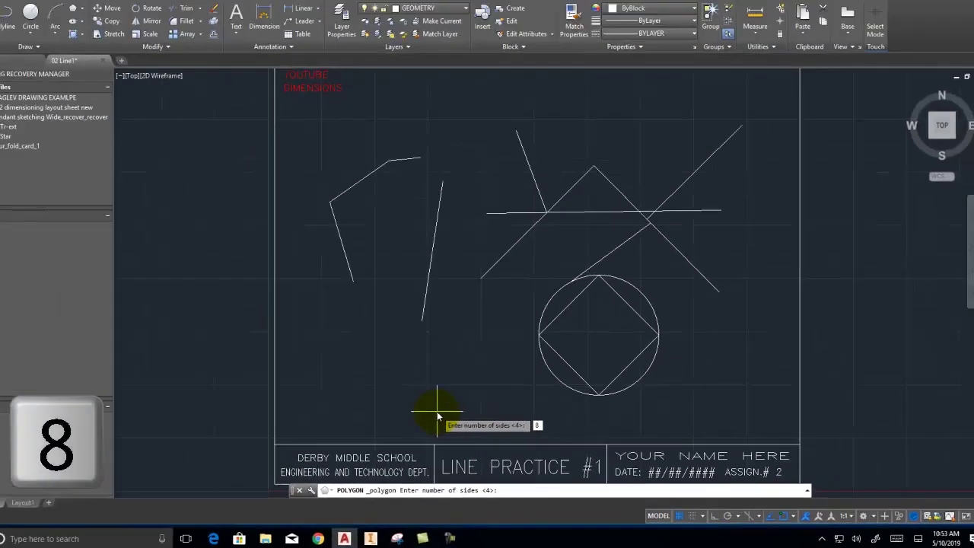
pyautogui.press('Return')
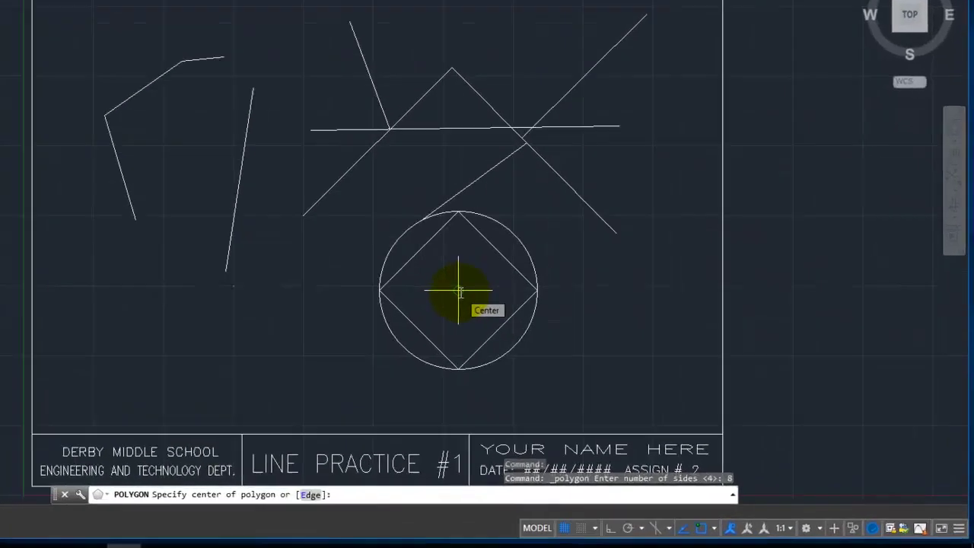
pyautogui.click(602, 346)
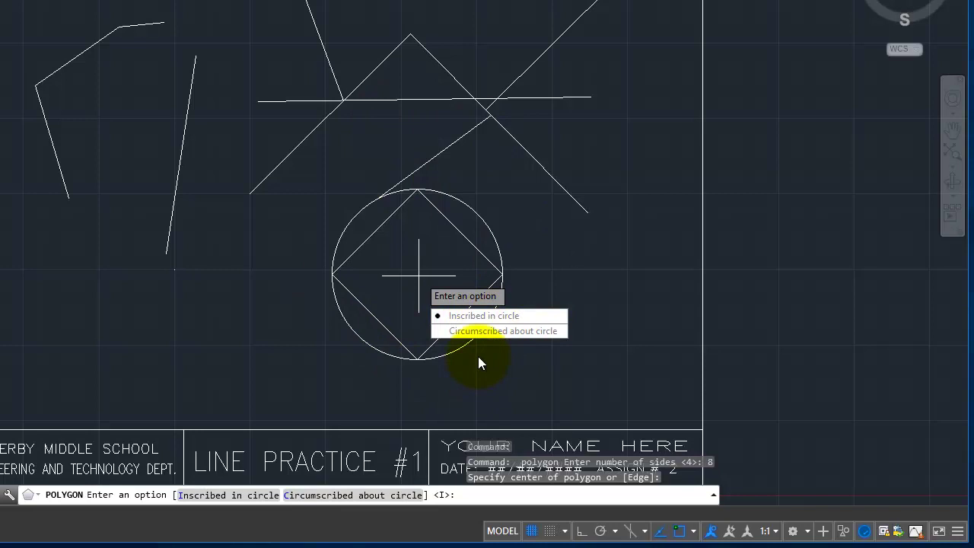
pyautogui.click(472, 314)
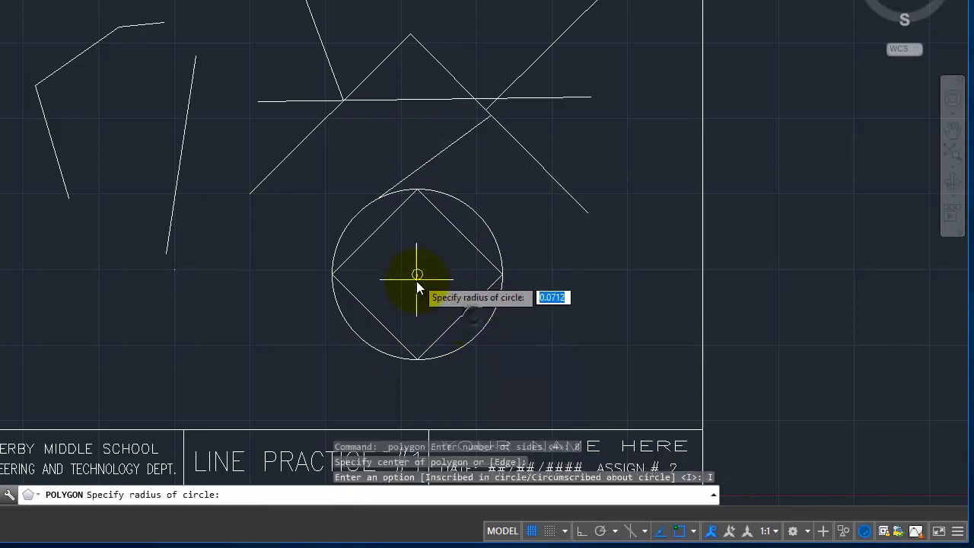
pyautogui.click(418, 360)
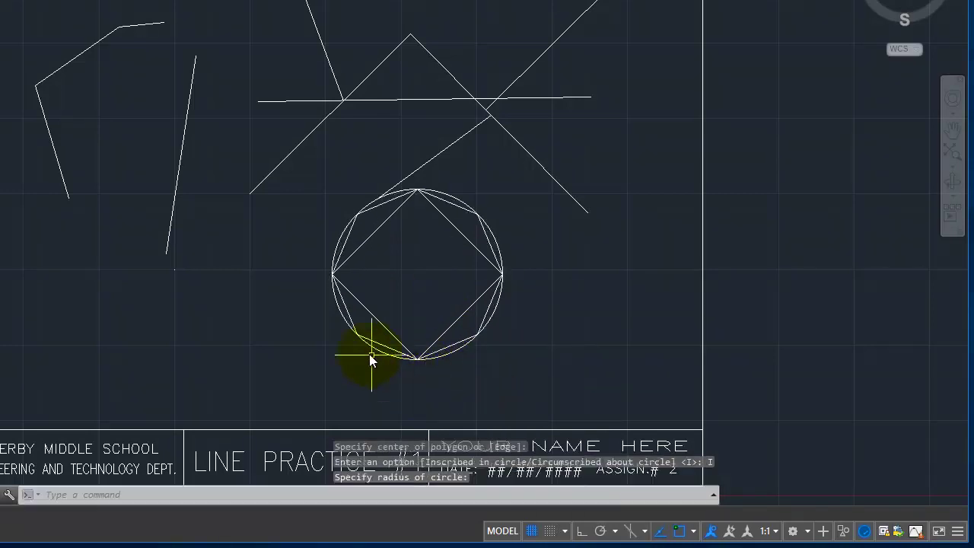
# Step: Erase the four lines forming the diamond inside the circle
pyautogui.click(471, 327)
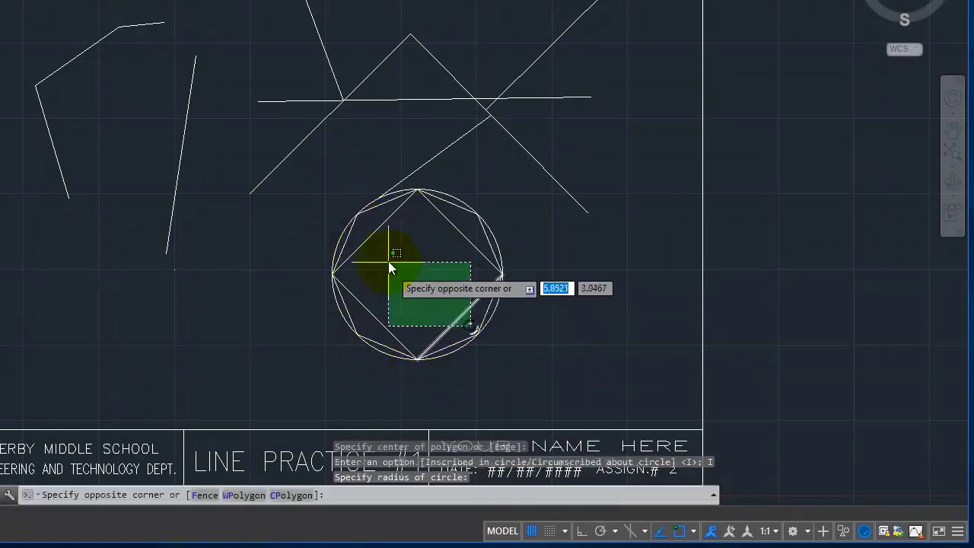
pyautogui.click(372, 230)
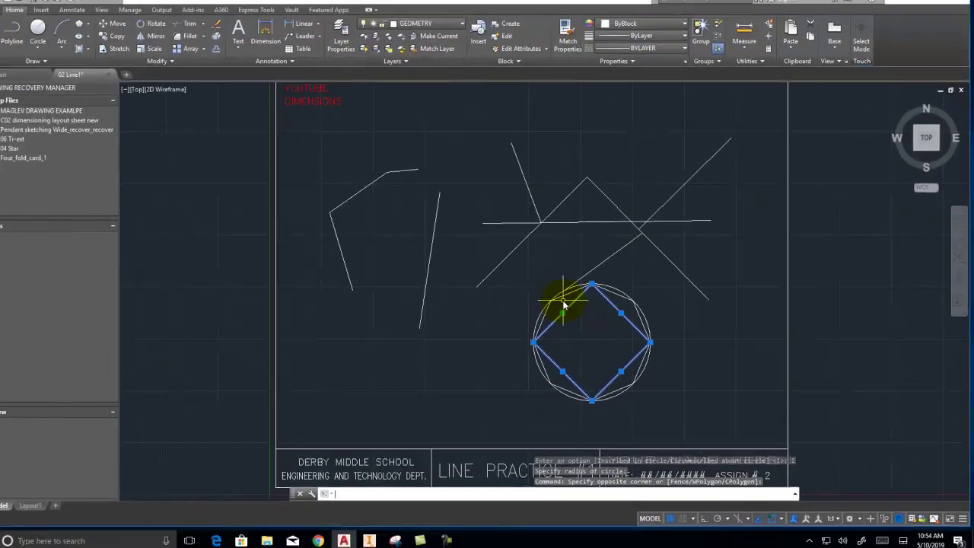
pyautogui.press('Delete')
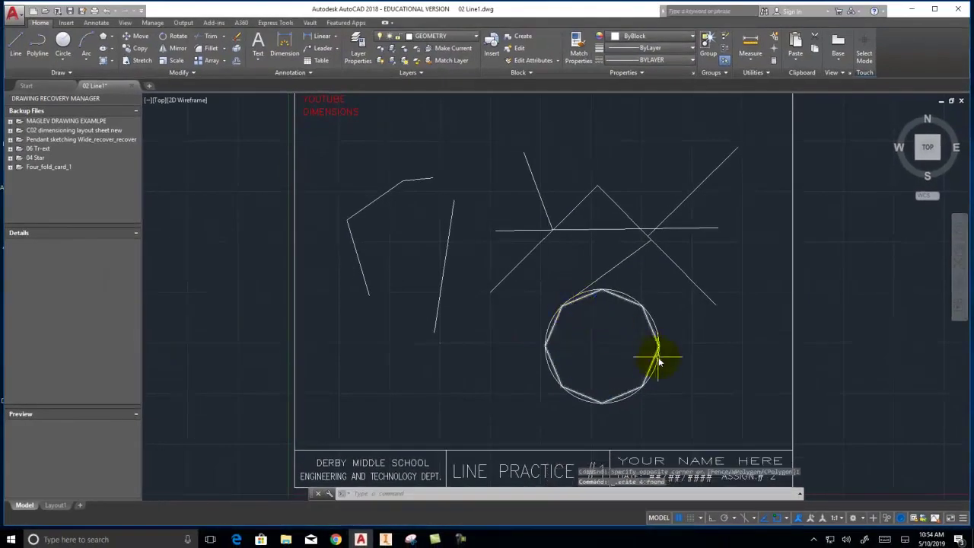
# Step: Erase the group of crossing slanted and horizontal lines above the circle, including the line touching the circle
pyautogui.click(719, 355)
pyautogui.click(701, 328)
pyautogui.click(669, 287)
pyautogui.click(511, 175)
pyautogui.press('Delete')
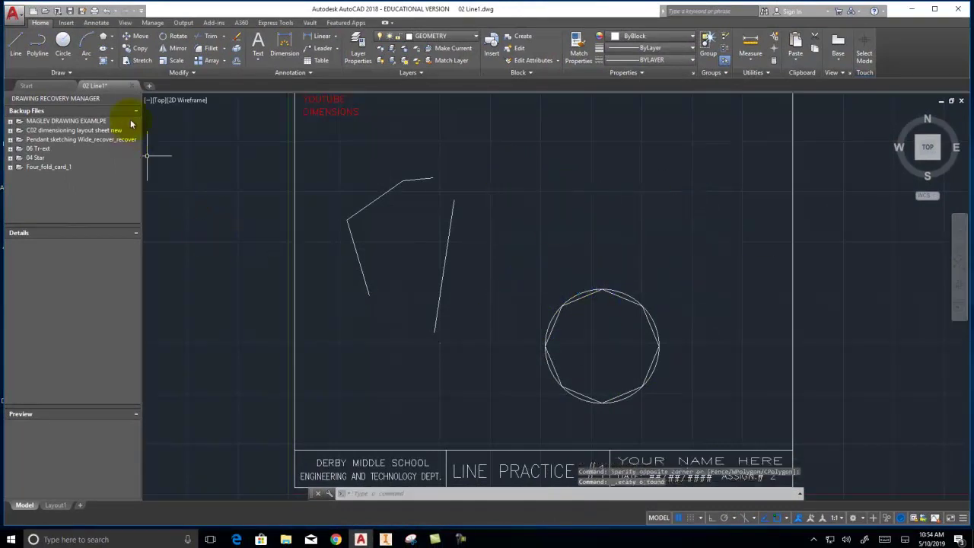
# Step: Draw a second 8-sided polygon circumscribed about the circle, from the circle's centre out to its left quadrant
pyautogui.click(103, 39)
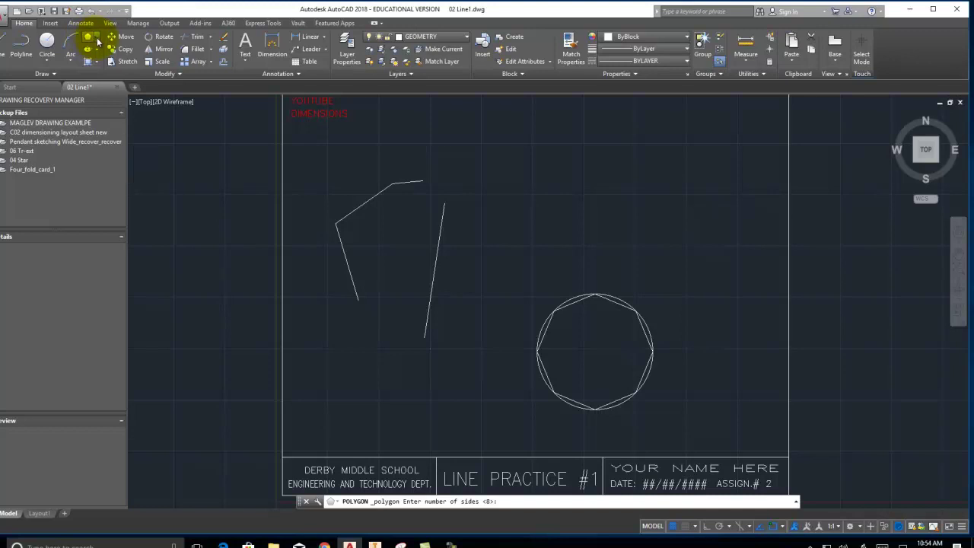
pyautogui.click(88, 38)
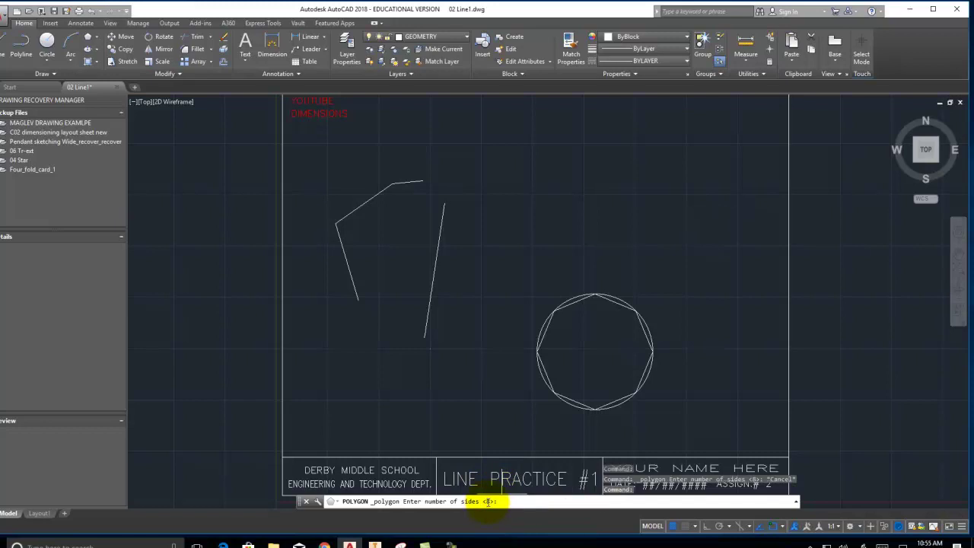
pyautogui.press('Return')
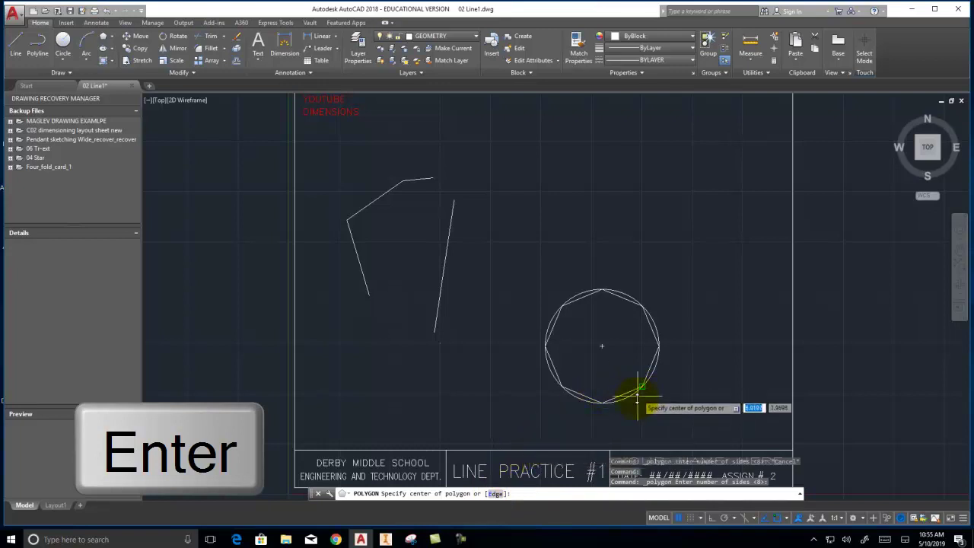
pyautogui.click(602, 347)
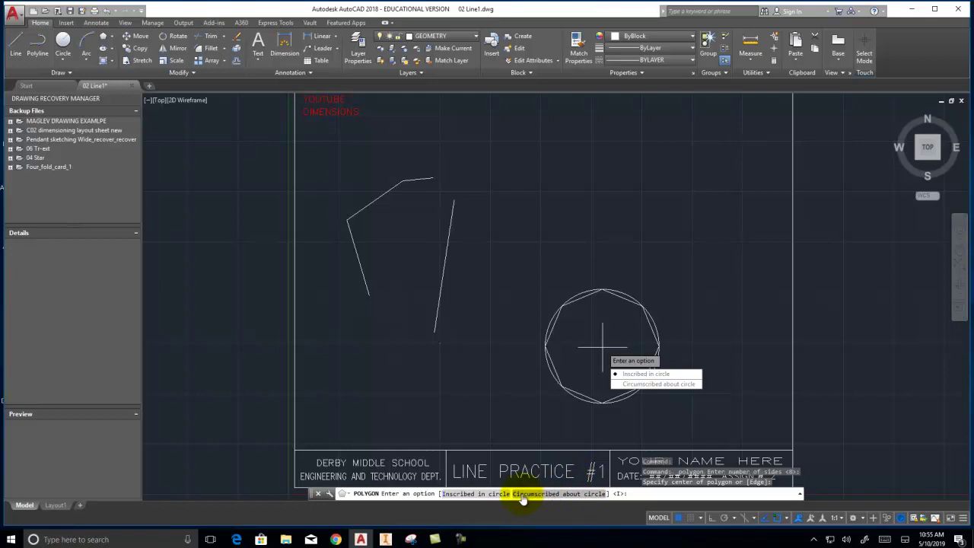
pyautogui.press('c')
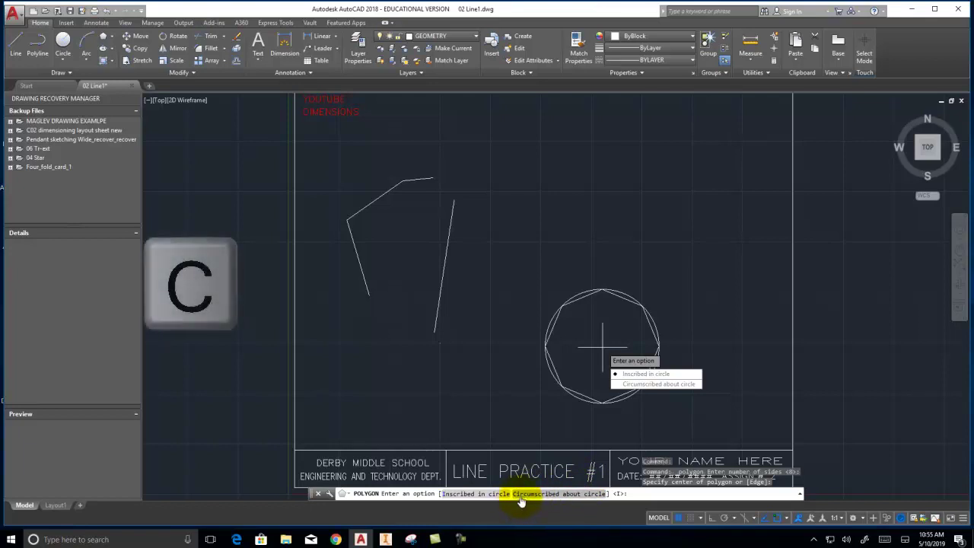
pyautogui.press('Return')
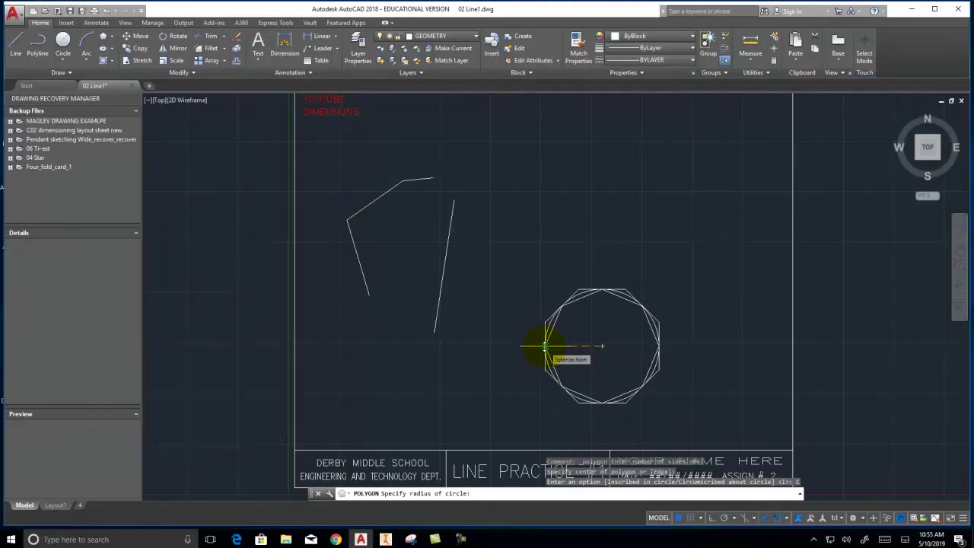
pyautogui.click(545, 346)
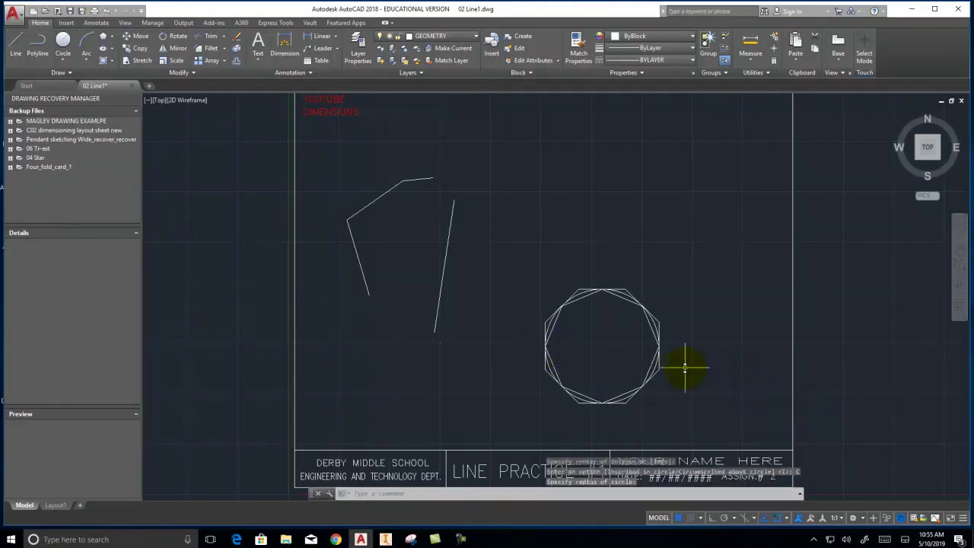
pyautogui.scroll(5, 685, 368)
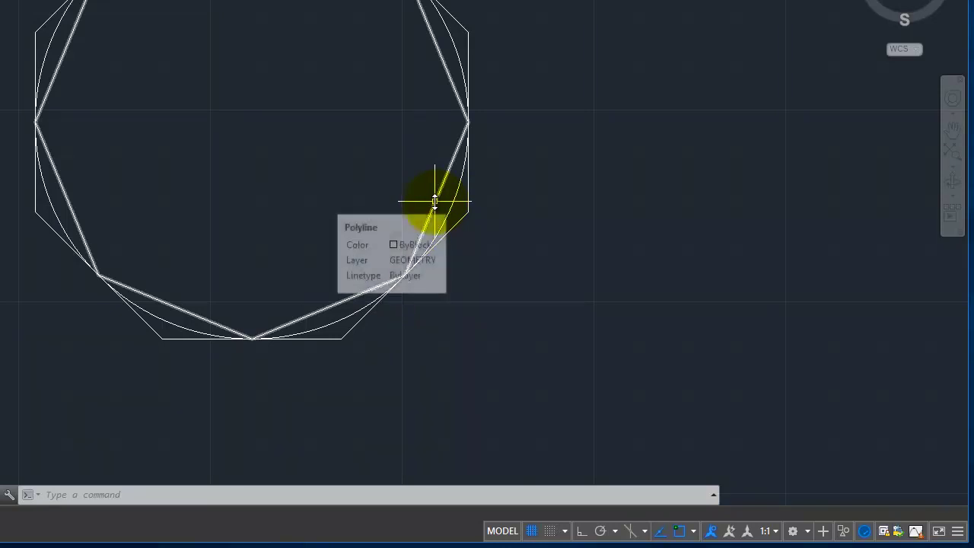
pyautogui.click(650, 99)
pyautogui.click(557, 56)
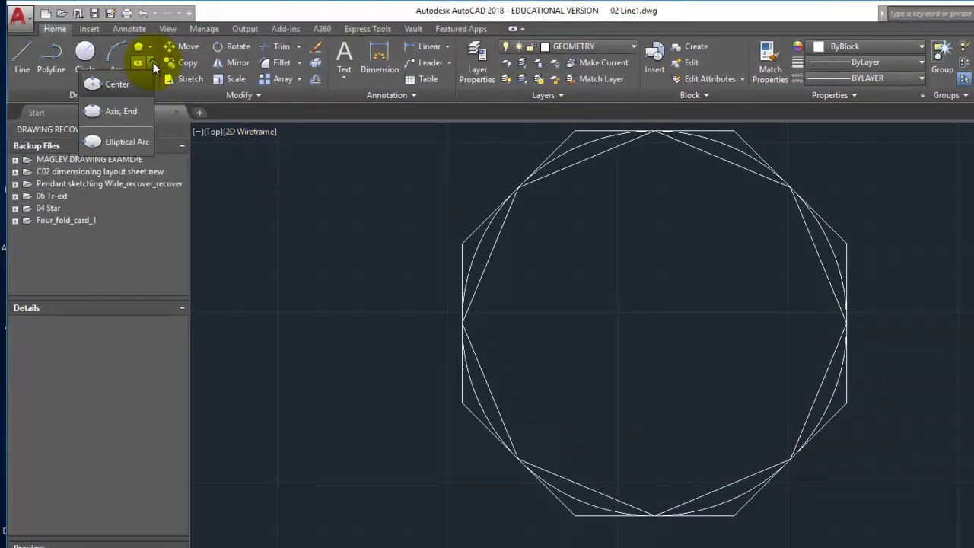
# Step: With Ortho on, draw a center ellipse to the right of the octagons, with a horizontal long axis and about 0.6 half-height
pyautogui.click(67, 21)
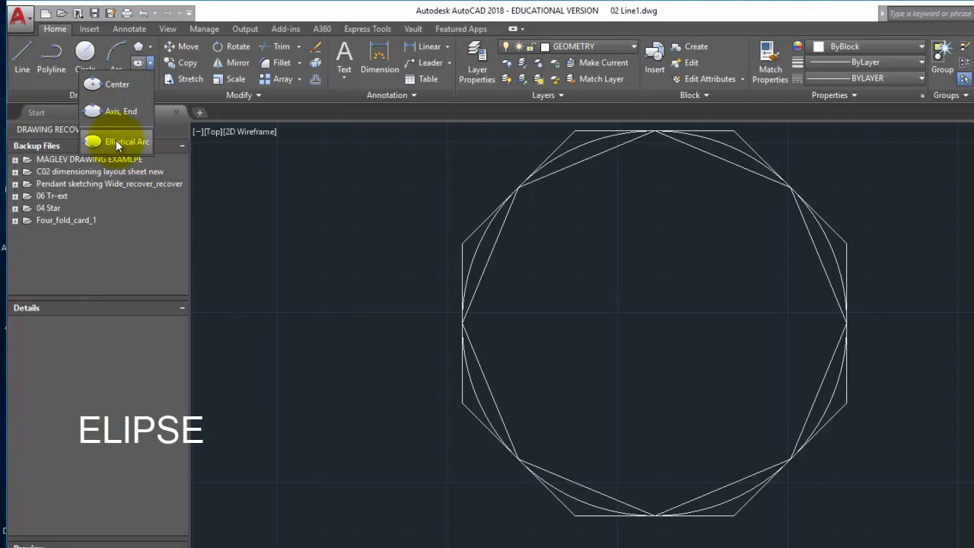
pyautogui.click(118, 85)
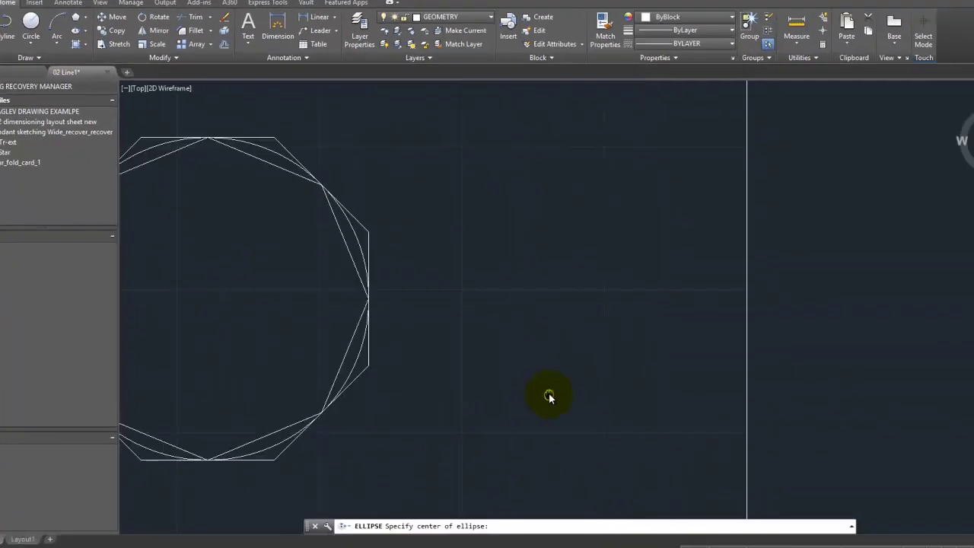
pyautogui.click(552, 298)
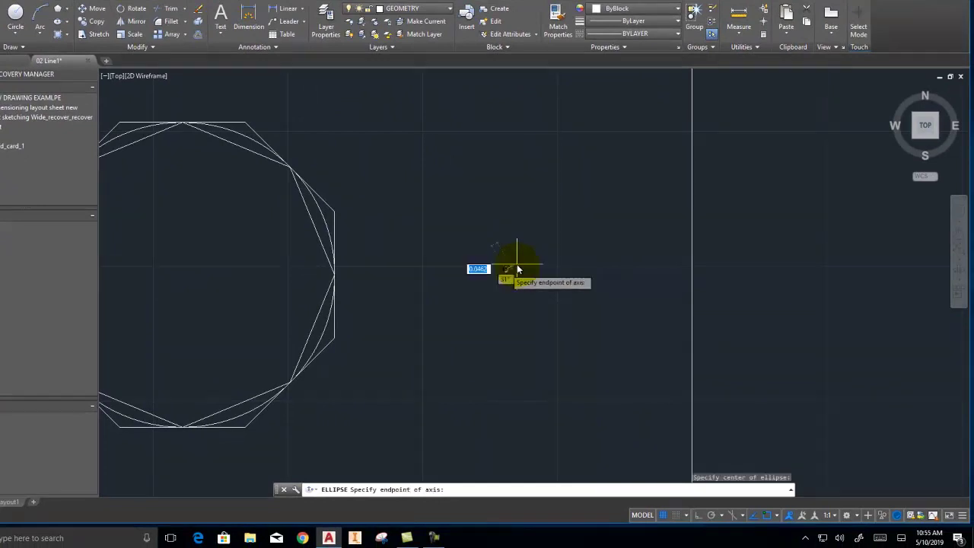
pyautogui.click(629, 268)
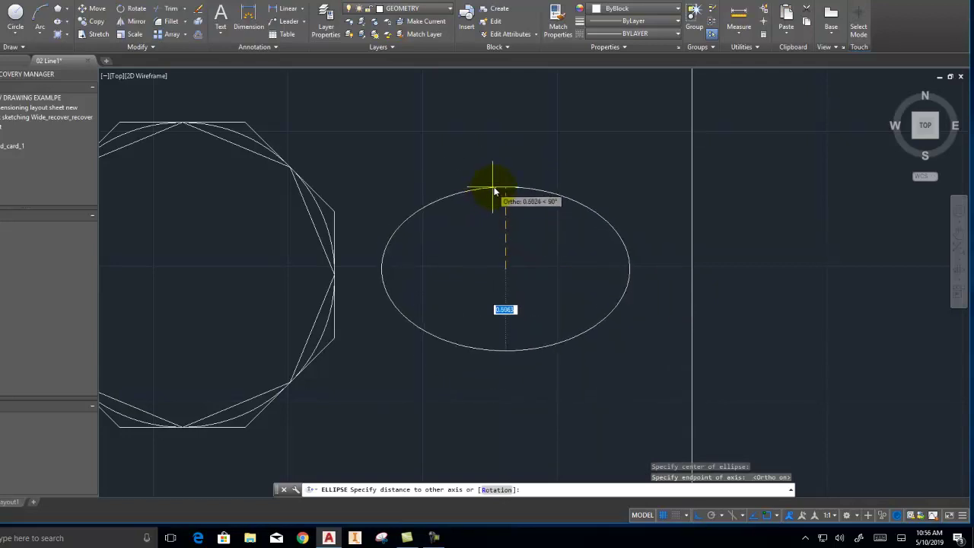
pyautogui.click(498, 191)
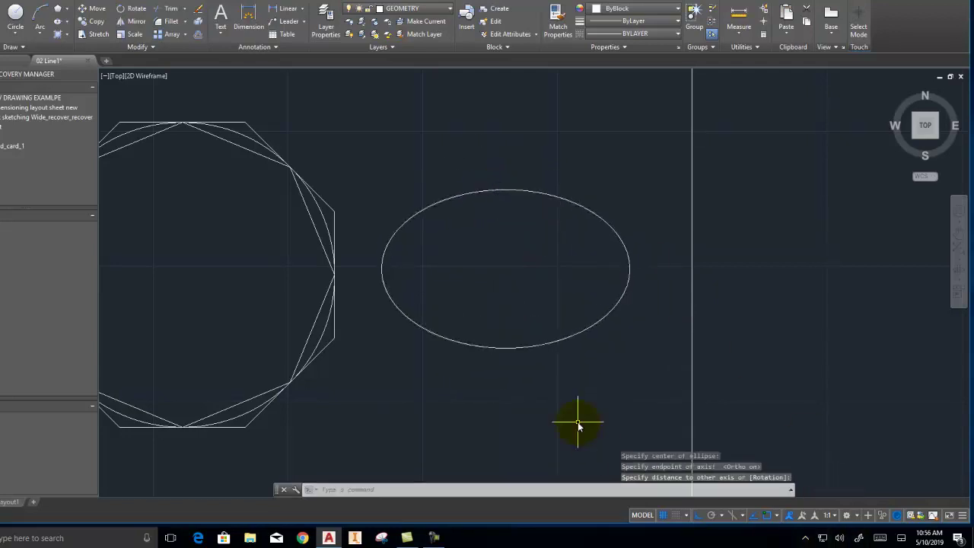
# Step: Place the single-line text "TEXT" in the upper middle of the sheet, rotated 45 degrees
pyautogui.scroll(-6, 571, 421)
pyautogui.moveTo(568, 409); pyautogui.dragTo(598, 397, button='middle')
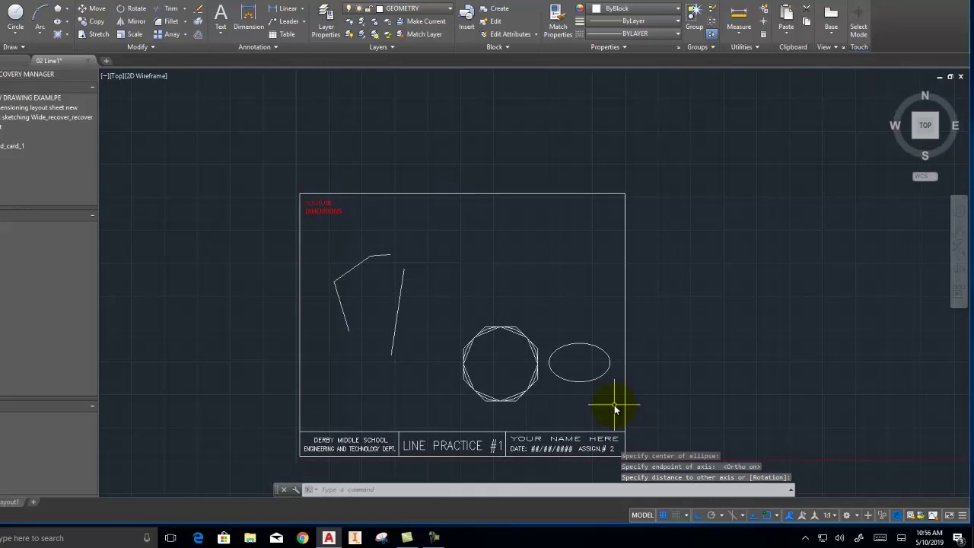
pyautogui.click(220, 34)
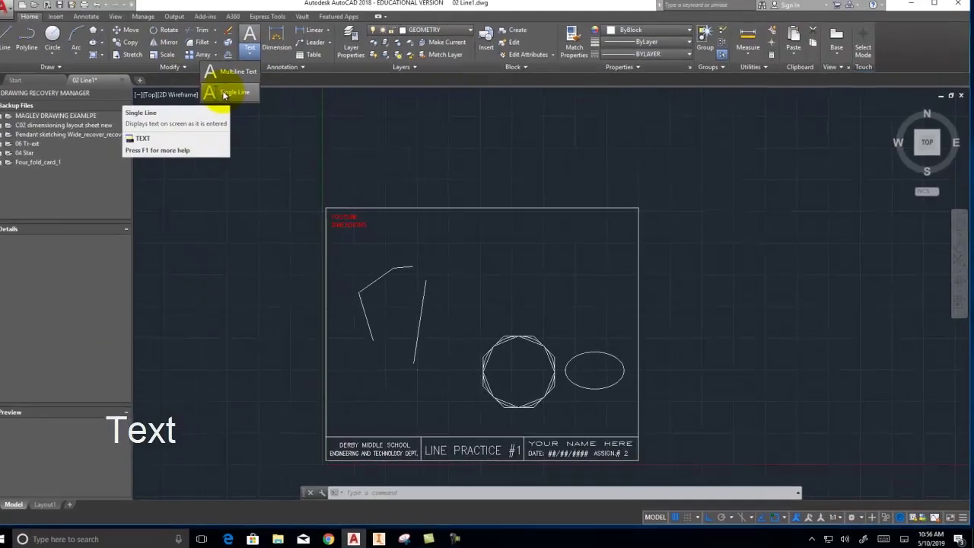
pyautogui.click(226, 94)
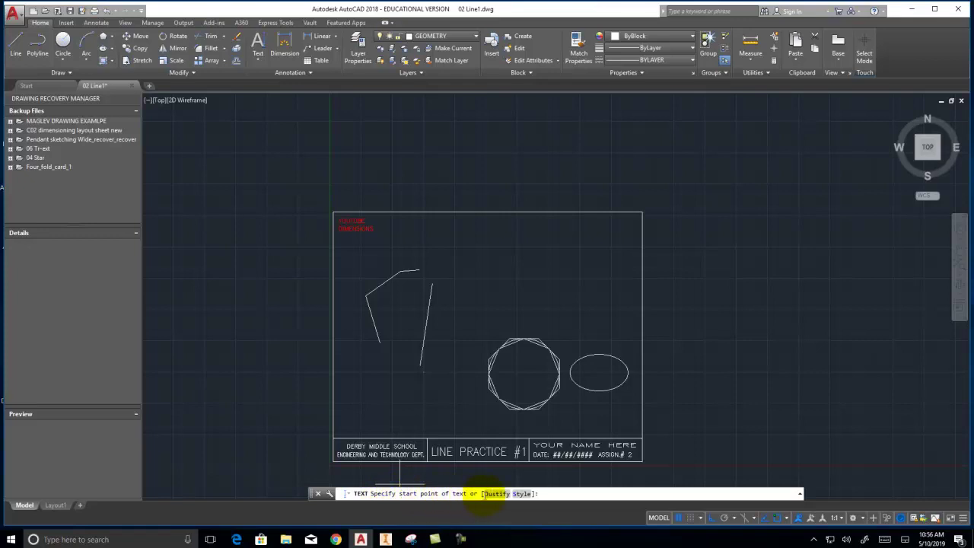
pyautogui.click(455, 246)
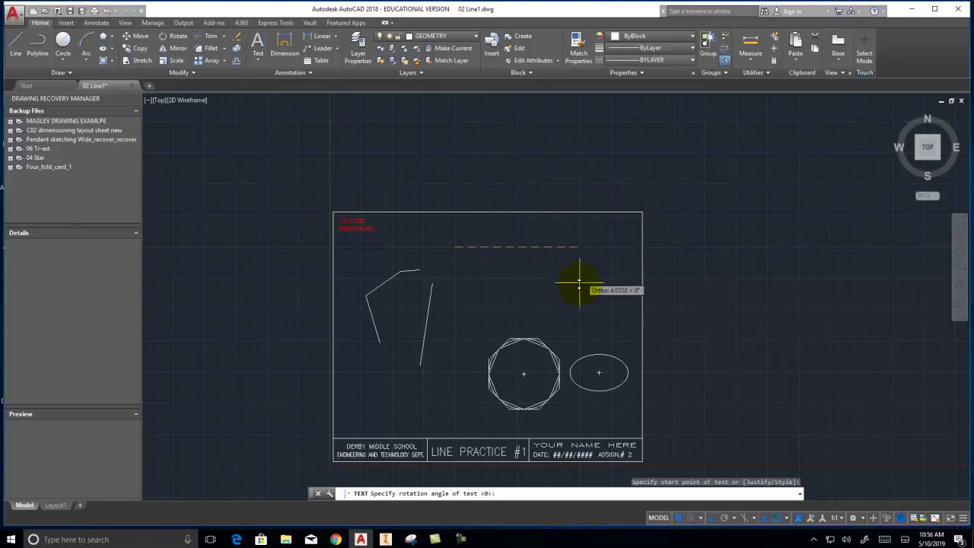
pyautogui.write('4')
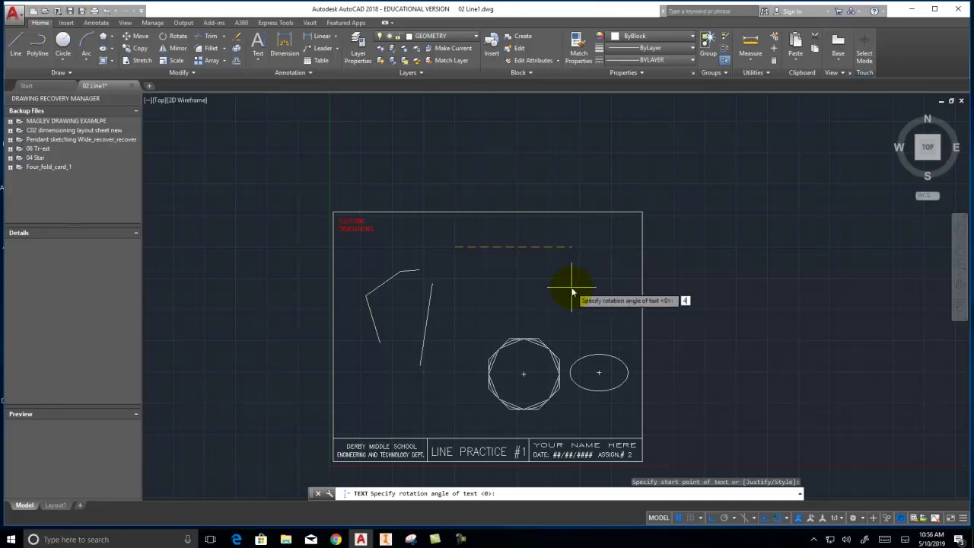
pyautogui.write('5')
pyautogui.press('Return')
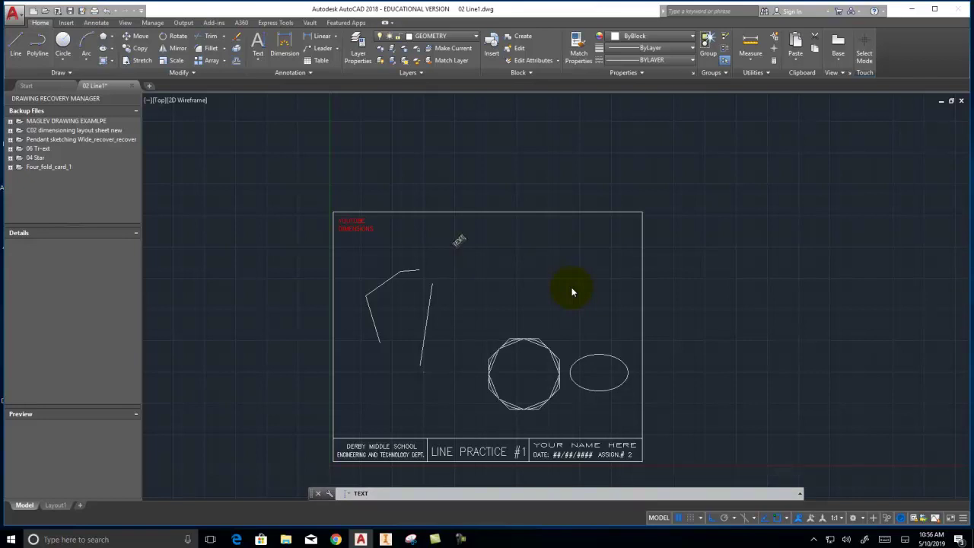
pyautogui.press('Return')
pyautogui.press('Return')
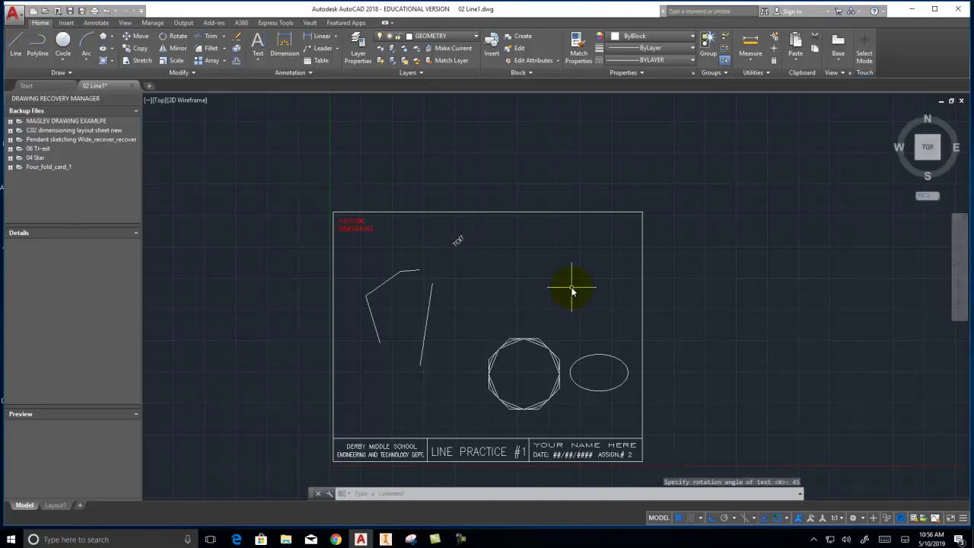
# Step: Select the slanted TEXT object and open the text style manager
pyautogui.scroll(10, 467, 241)
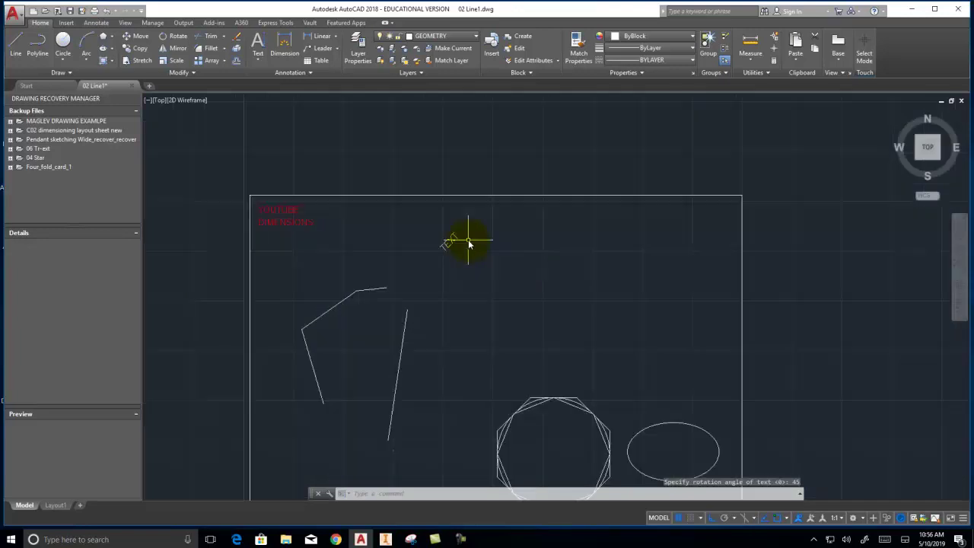
pyautogui.moveTo(467, 243); pyautogui.dragTo(629, 287, button='middle')
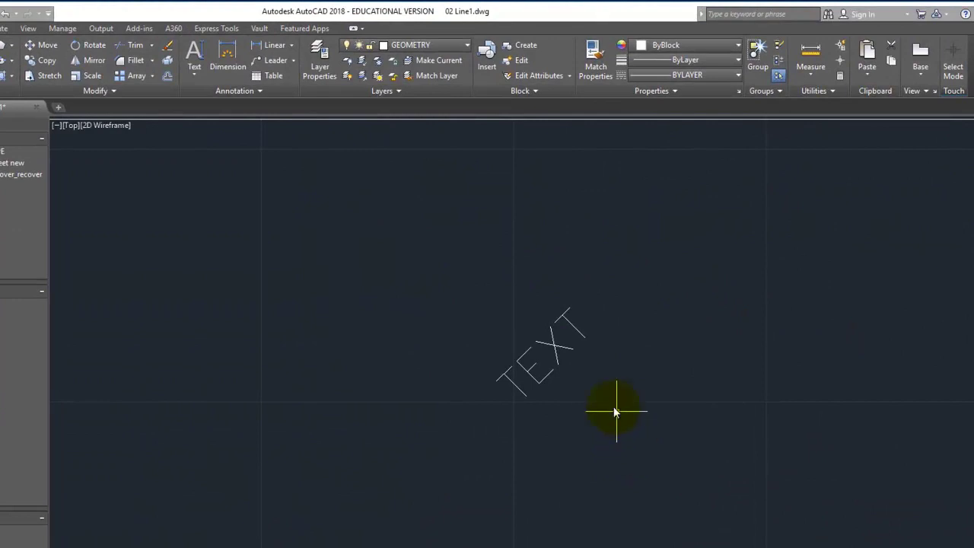
pyautogui.click(562, 347)
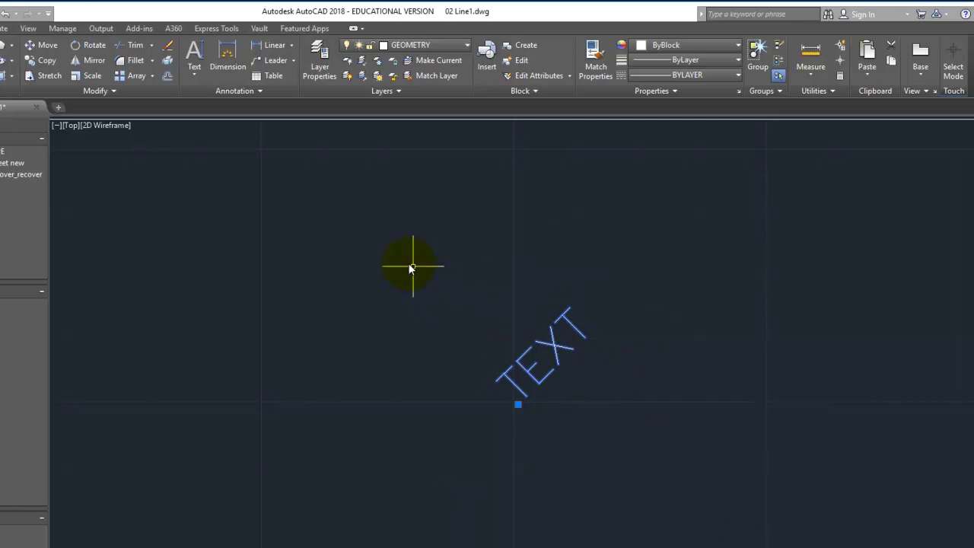
pyautogui.click(235, 91)
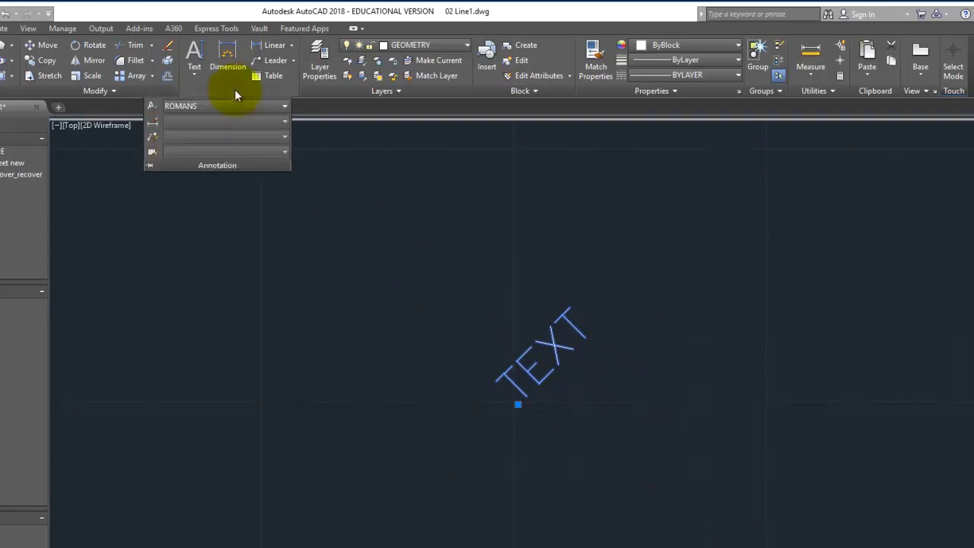
pyautogui.click(195, 109)
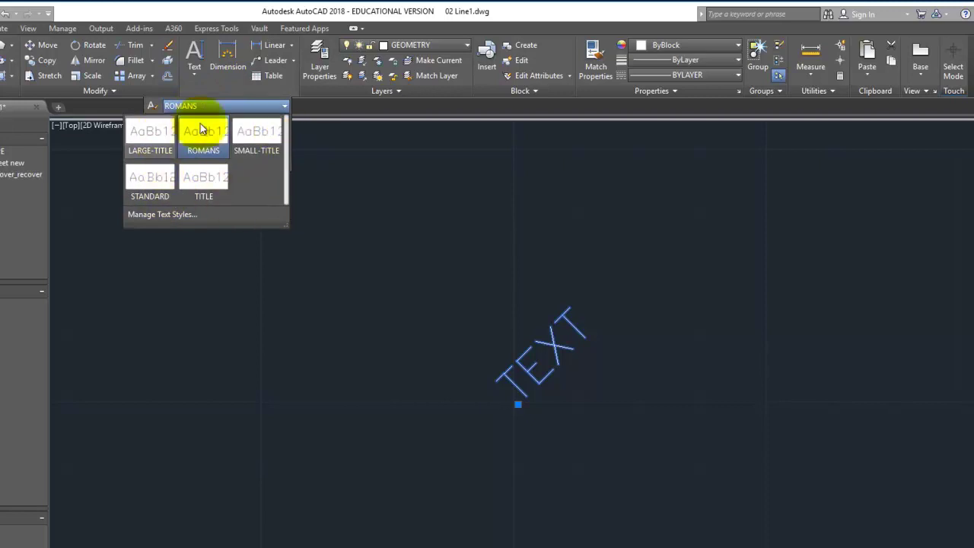
pyautogui.click(177, 216)
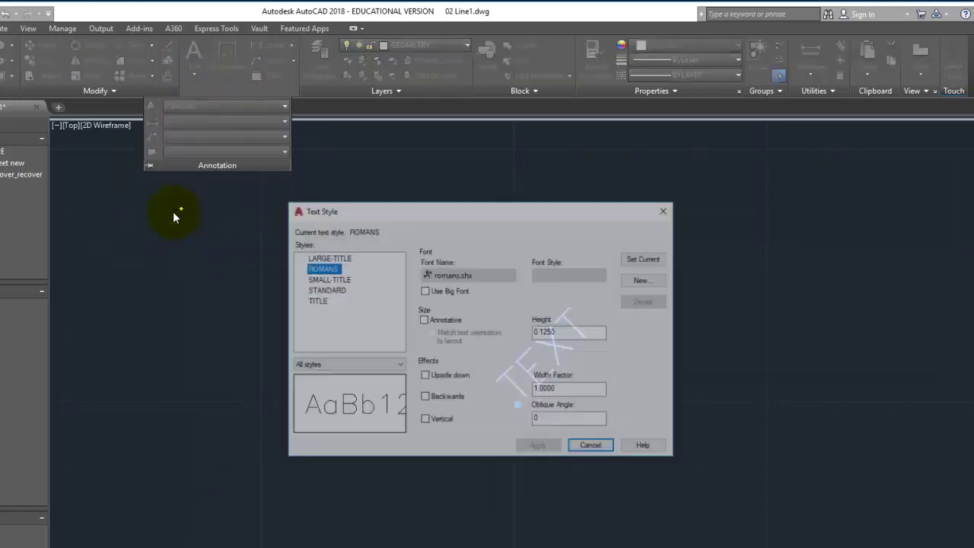
# Step: Set the font of the ROMANS text style to Arial Black, apply the change and close the style settings
pyautogui.click(511, 275)
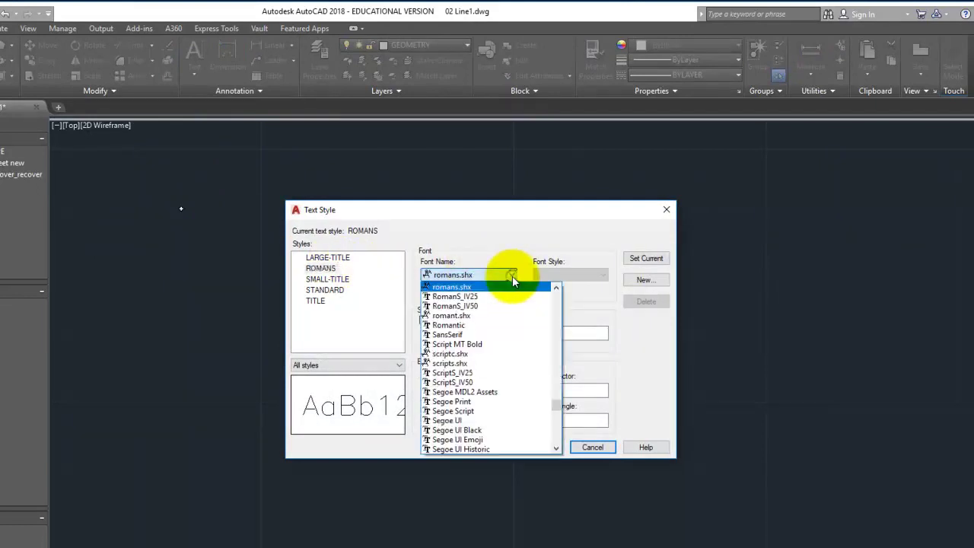
pyautogui.scroll(-6, 481, 358)
pyautogui.scroll(20, 481, 369)
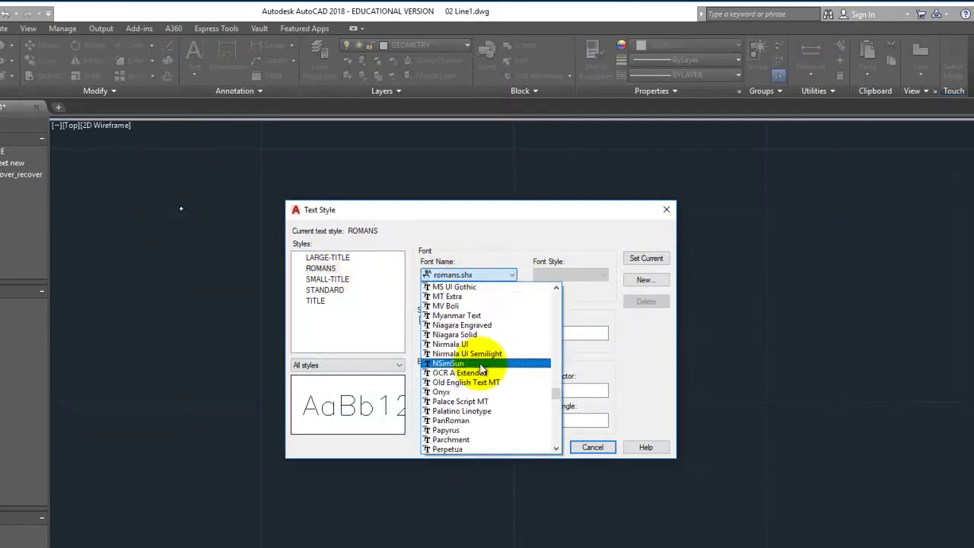
pyautogui.scroll(20, 480, 371)
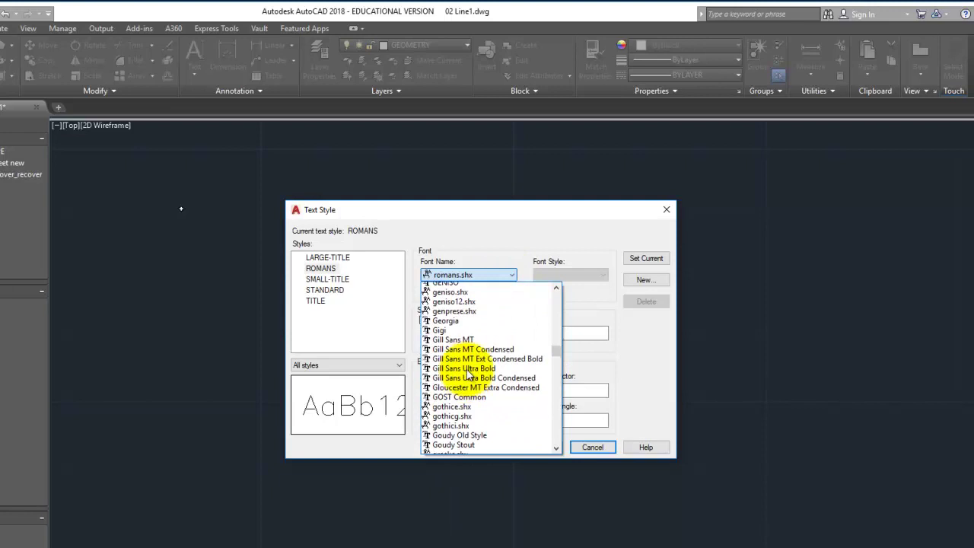
pyautogui.scroll(20, 467, 374)
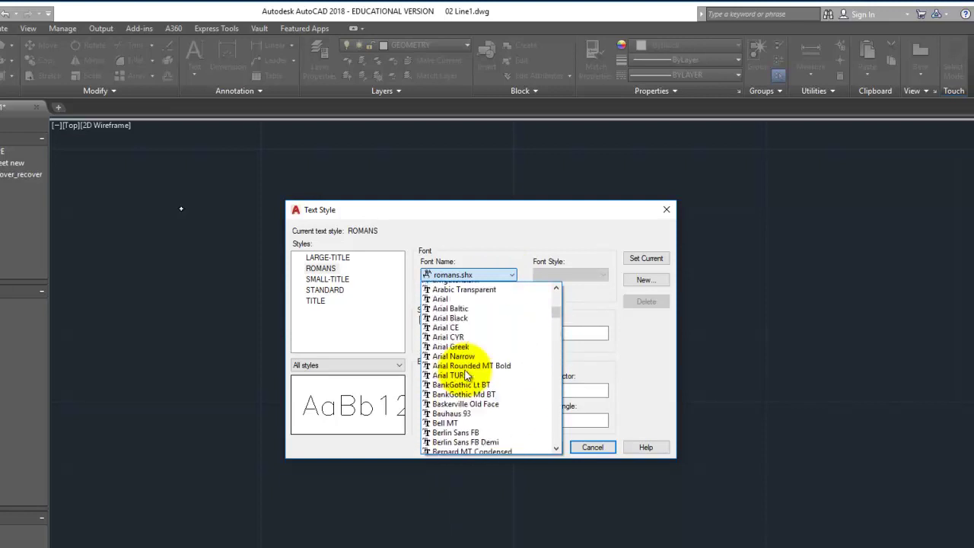
pyautogui.scroll(-4, 465, 375)
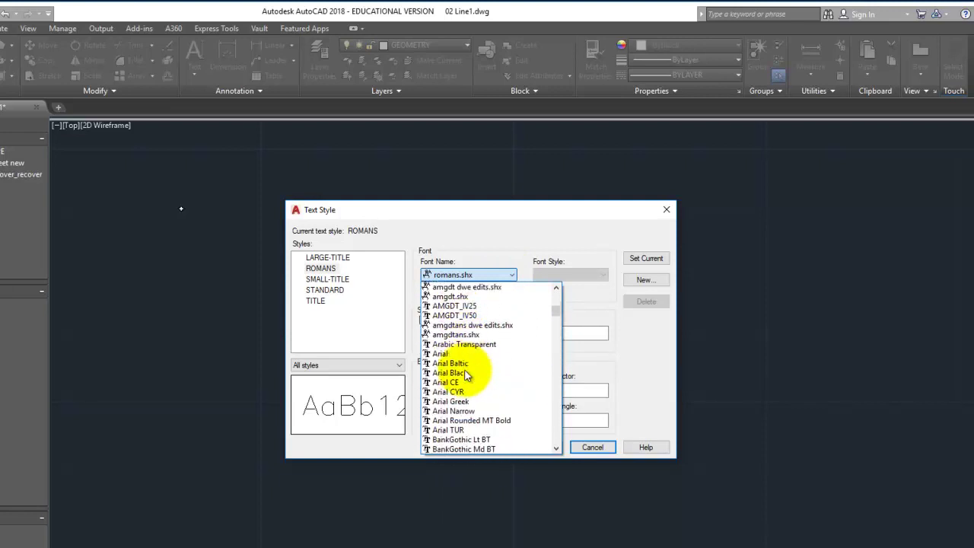
pyautogui.click(457, 374)
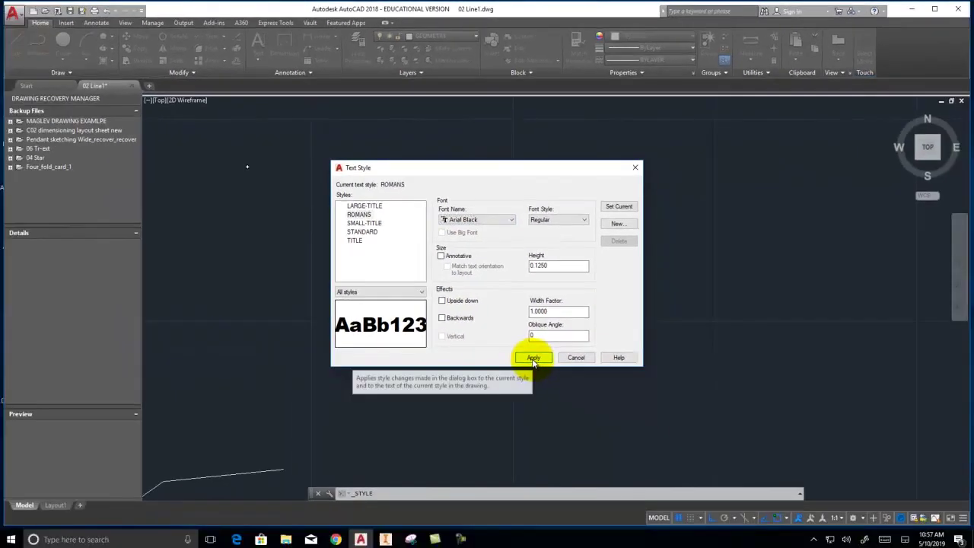
pyautogui.click(534, 358)
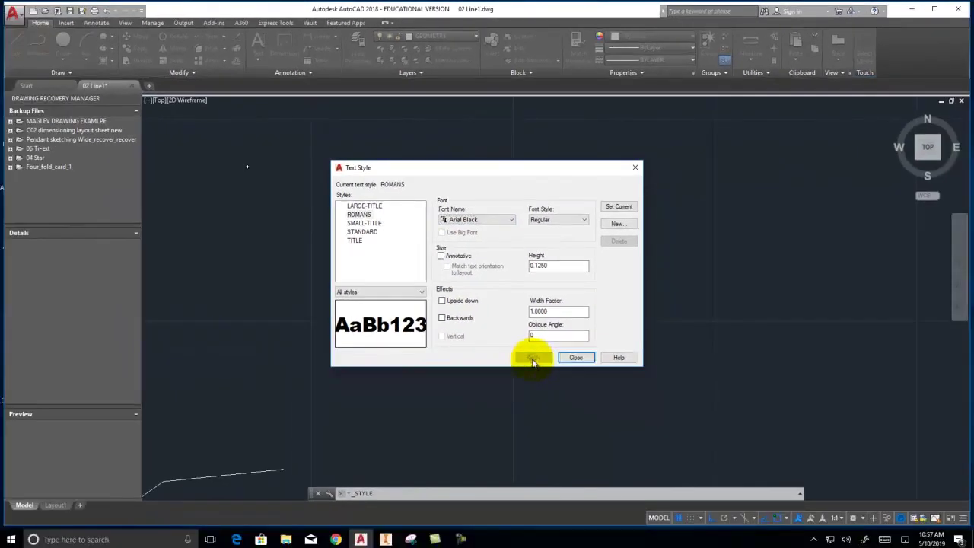
pyautogui.click(578, 357)
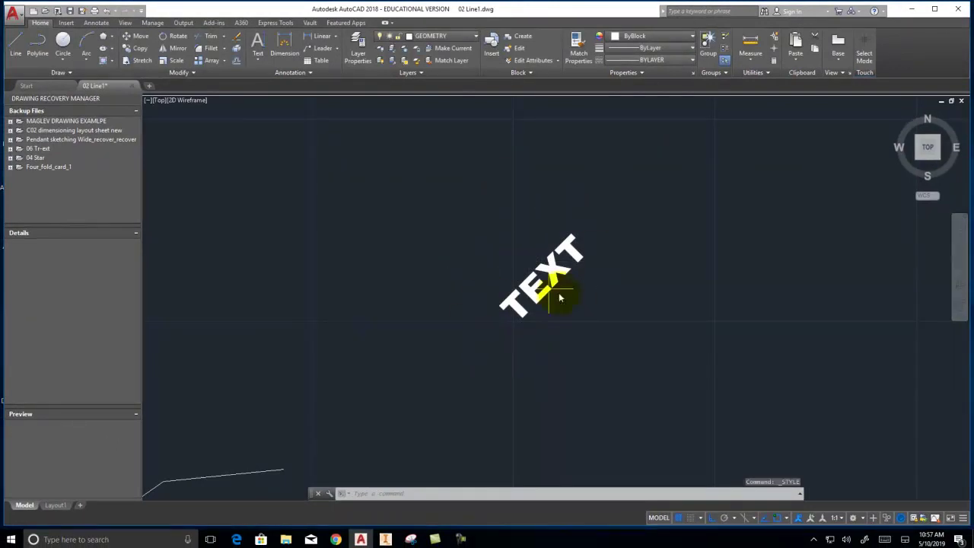
# Step: Move the circle and its two octagons from the circle's centre to the ellipse's centre, with Ortho turned off
pyautogui.scroll(2, 580, 318)
pyautogui.scroll(-4, 580, 318)
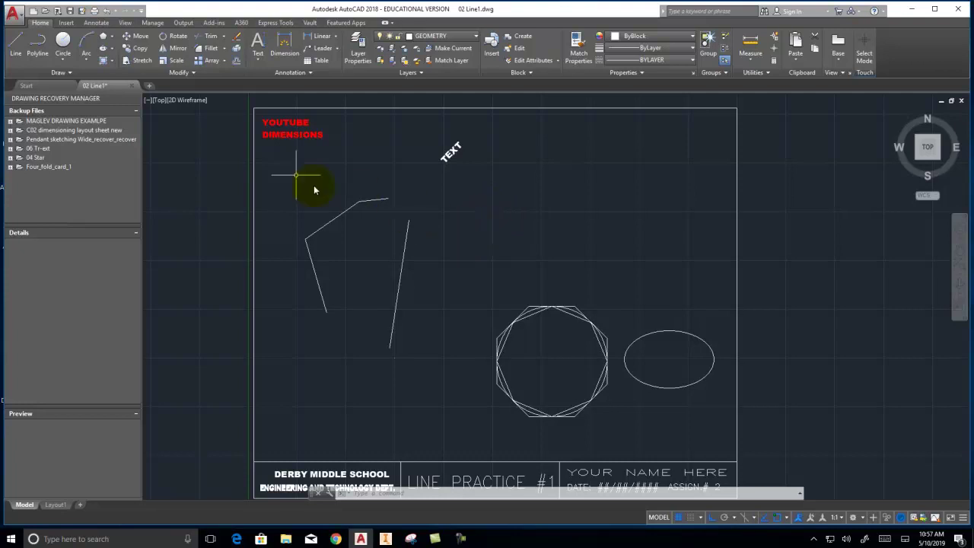
pyautogui.click(142, 38)
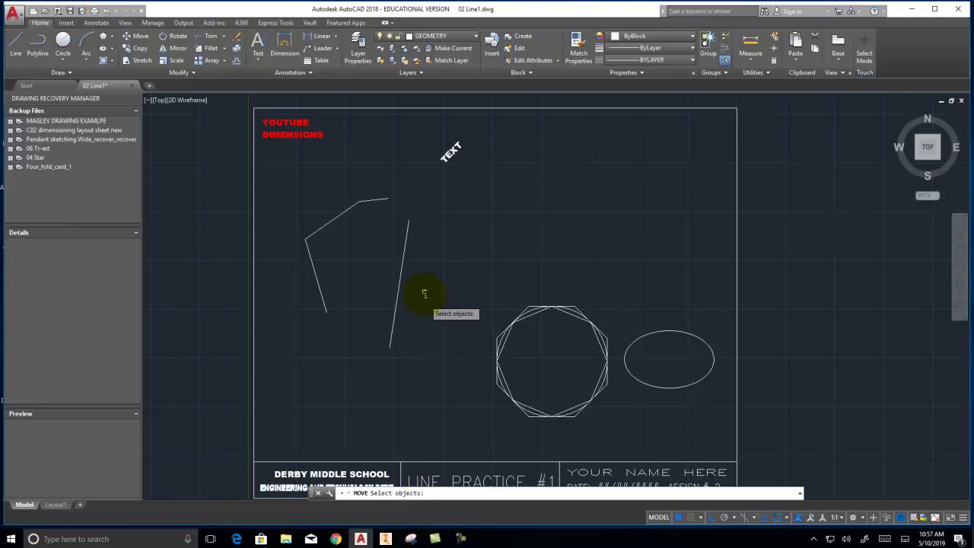
pyautogui.click(610, 434)
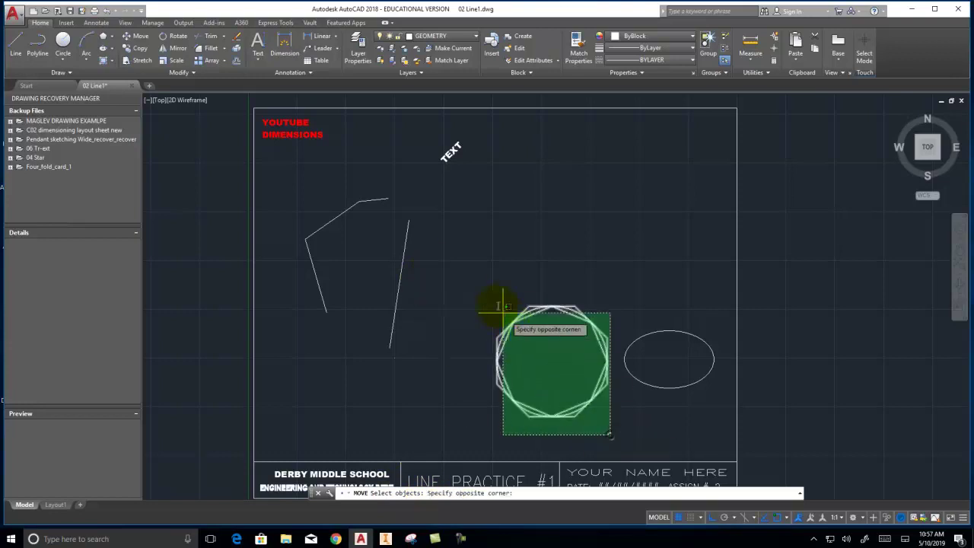
pyautogui.click(479, 274)
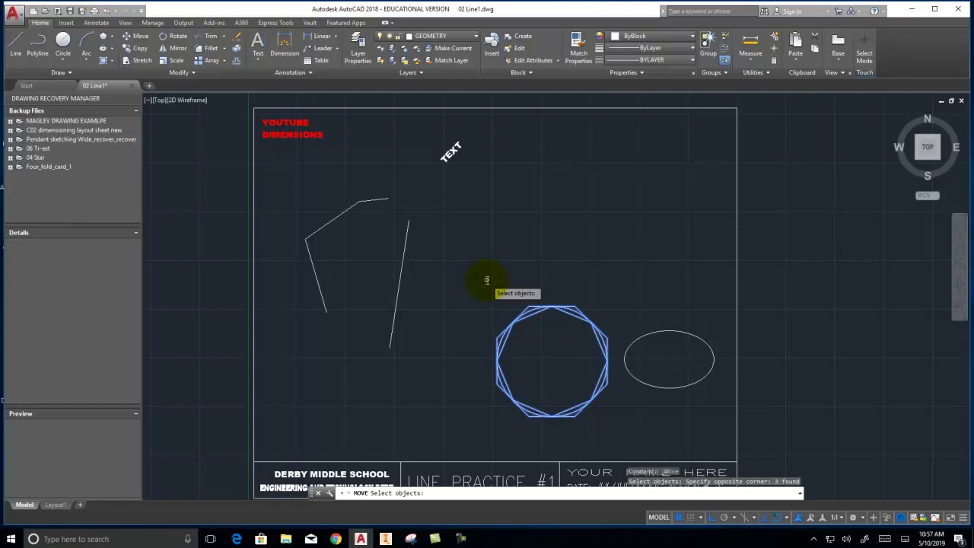
pyautogui.press('Return')
pyautogui.press('space')
pyautogui.rightClick(487, 280)
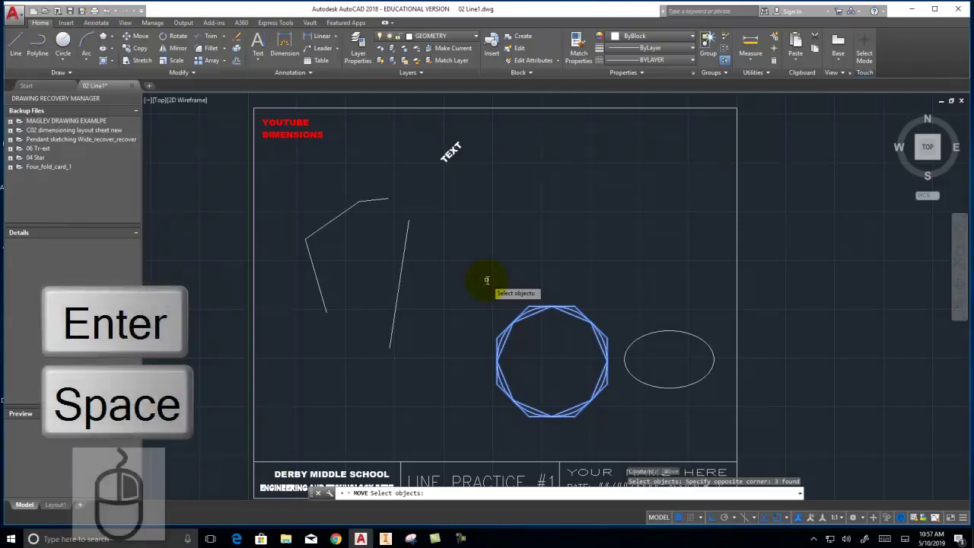
pyautogui.rightClick(487, 280)
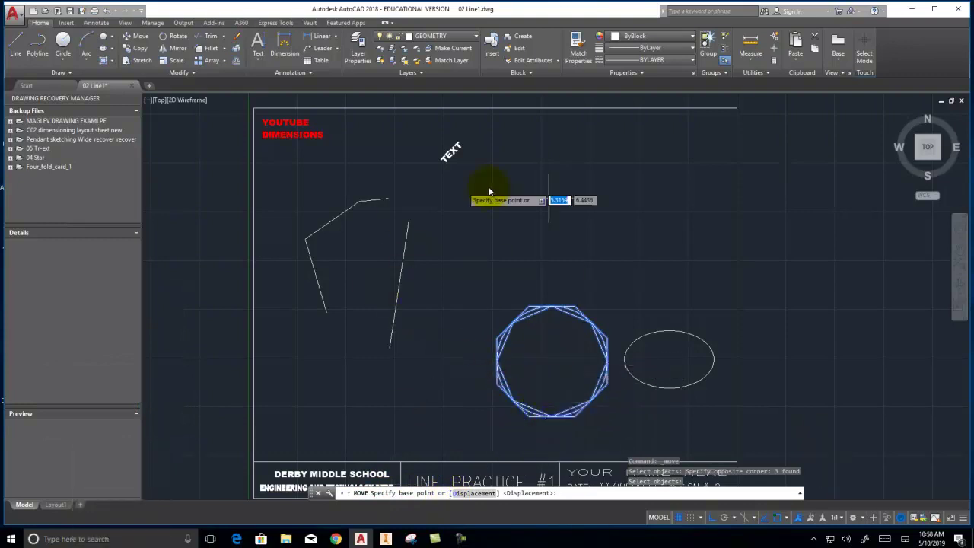
pyautogui.click(559, 357)
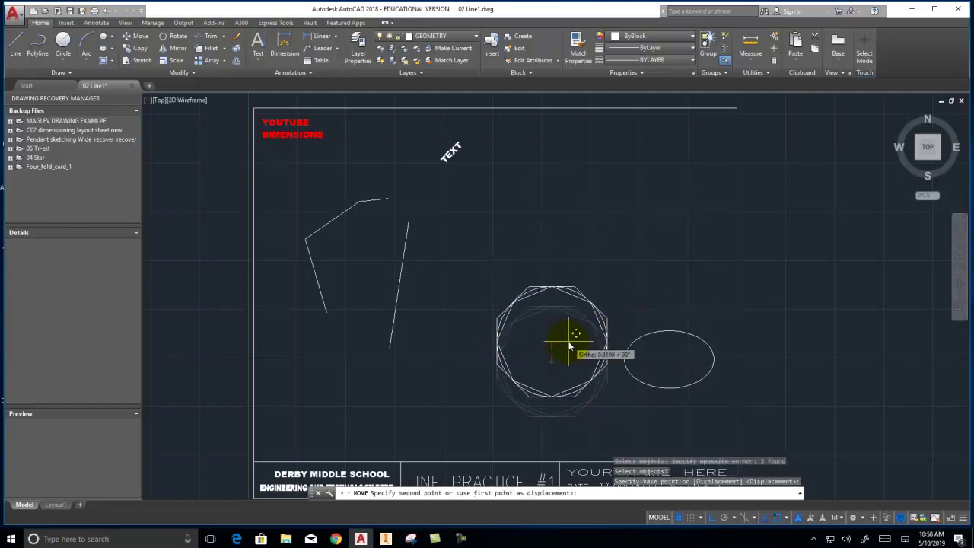
pyautogui.press('F8')
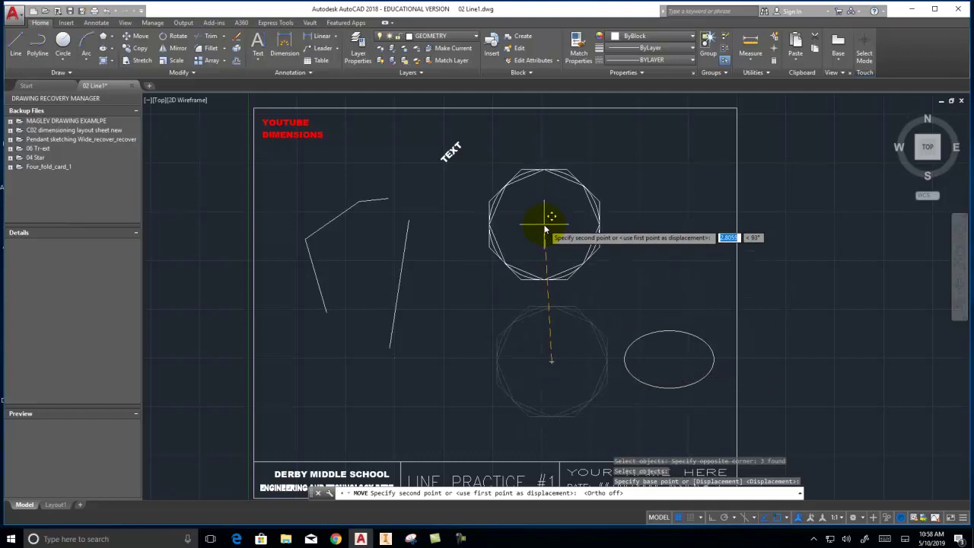
pyautogui.click(670, 365)
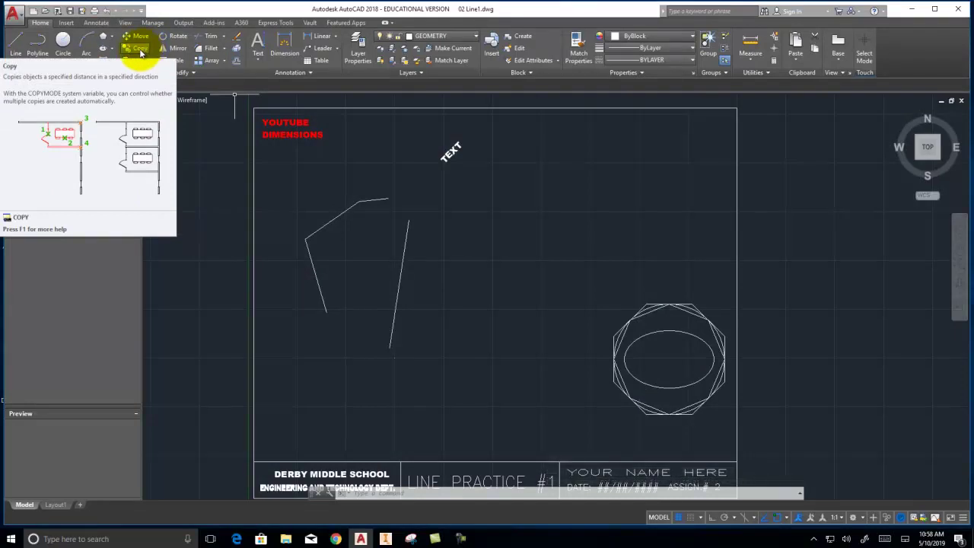
# Step: Copy the circle and its two octagons from their centre to three places: upper right, centre and lower middle of the sheet
pyautogui.click(140, 50)
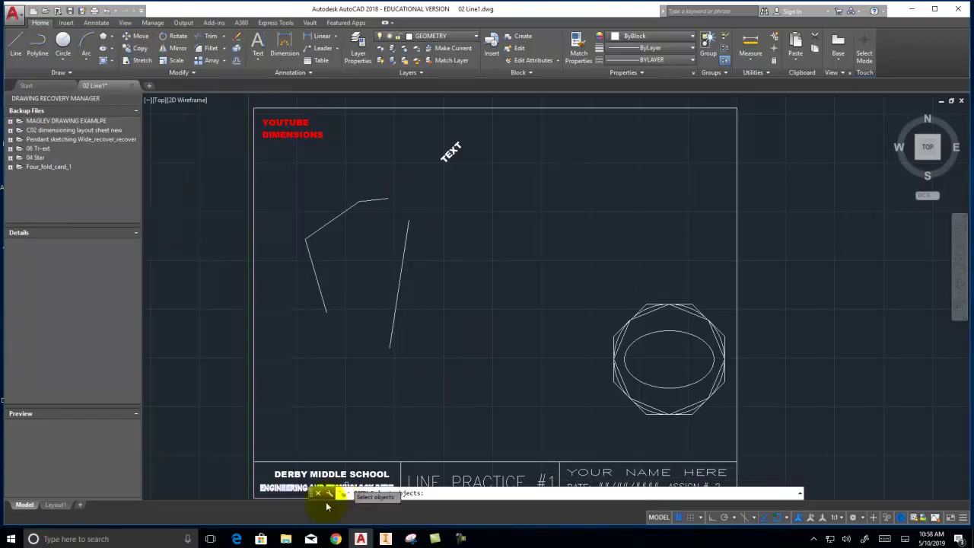
pyautogui.click(718, 434)
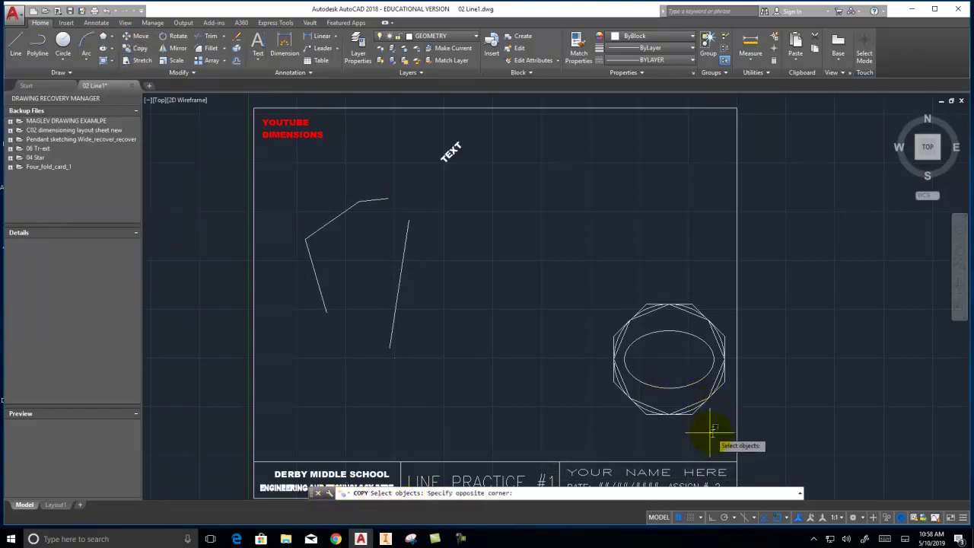
pyautogui.click(611, 399)
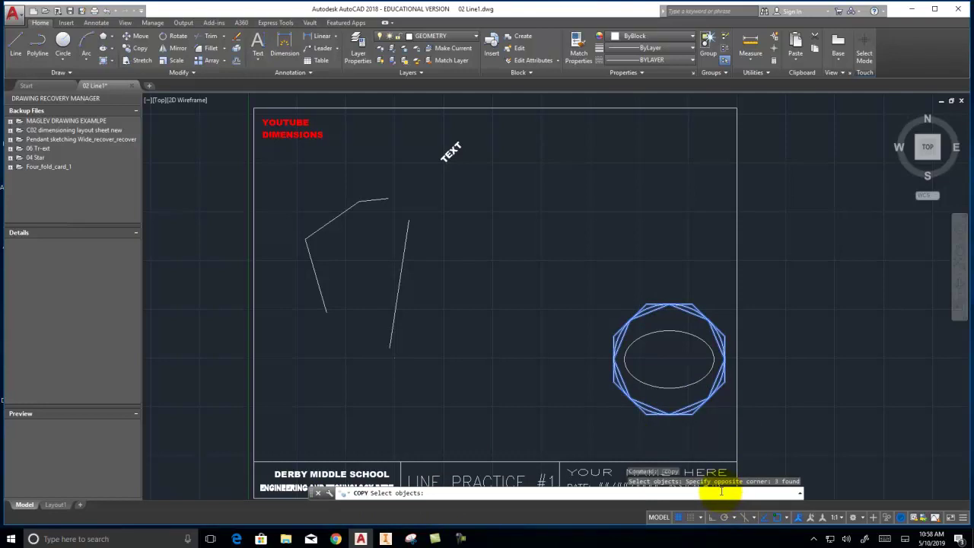
pyautogui.press('space')
pyautogui.press('Return')
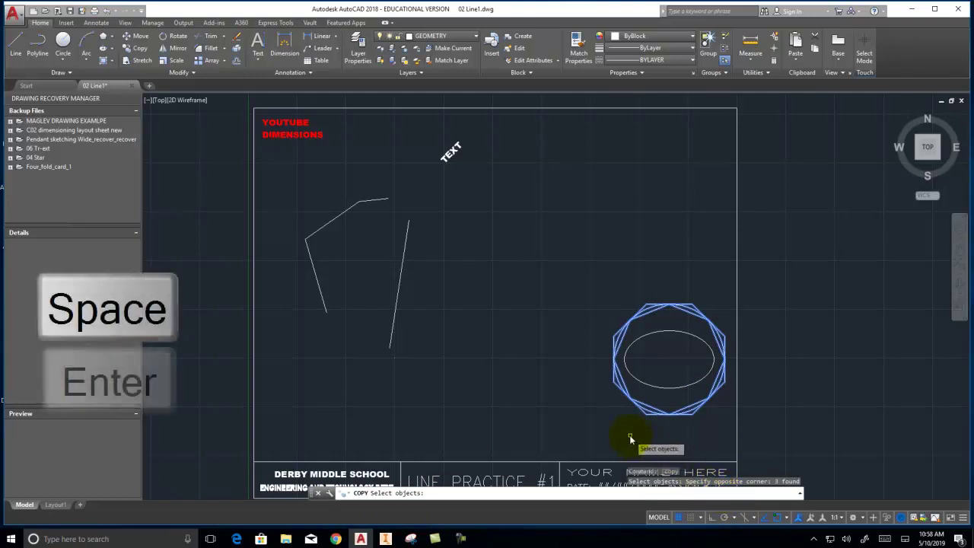
pyautogui.rightClick(606, 422)
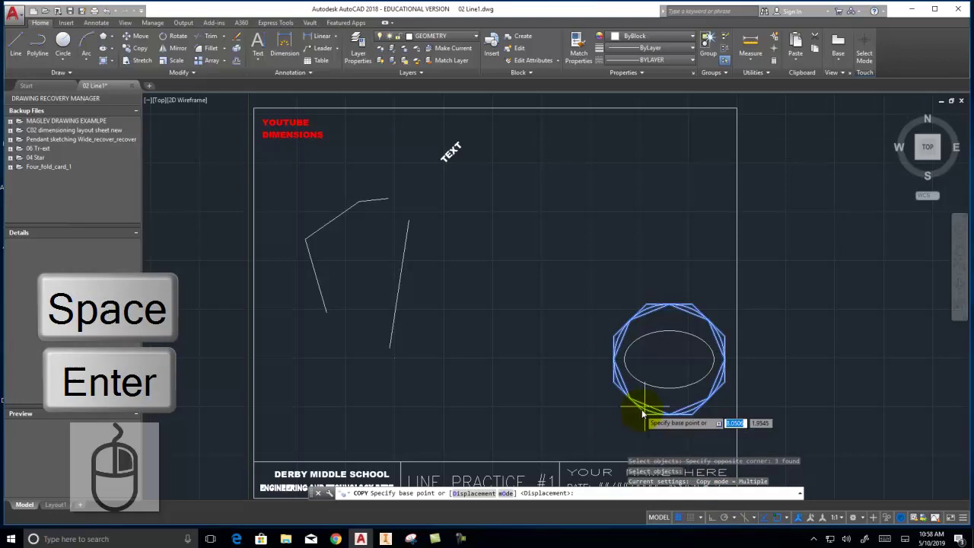
pyautogui.click(671, 362)
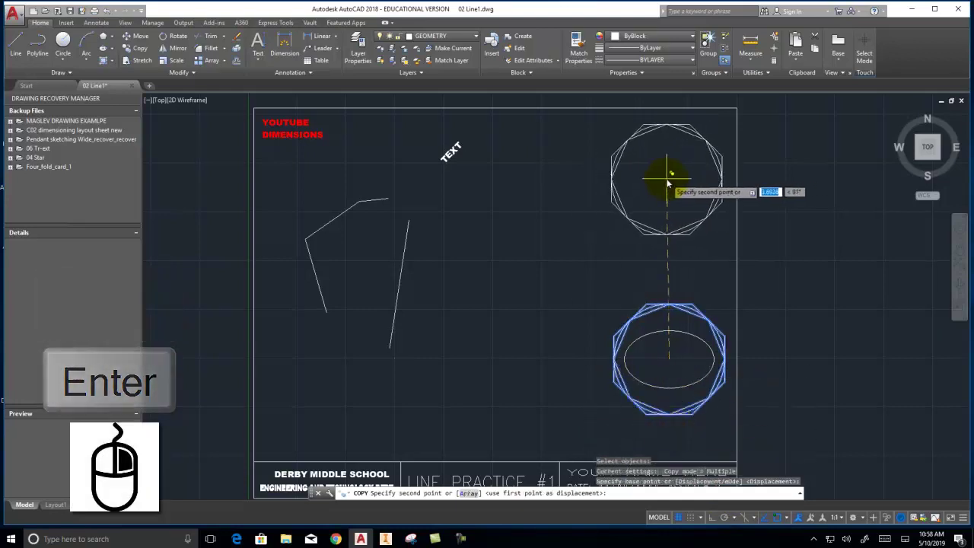
pyautogui.click(668, 182)
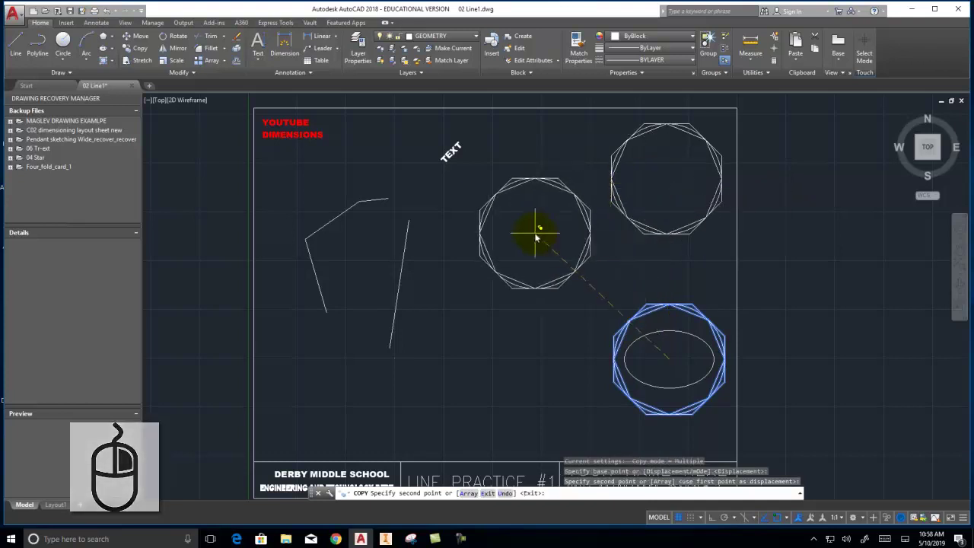
pyautogui.click(535, 238)
pyautogui.click(496, 373)
pyautogui.rightClick(842, 355)
pyautogui.click(854, 365)
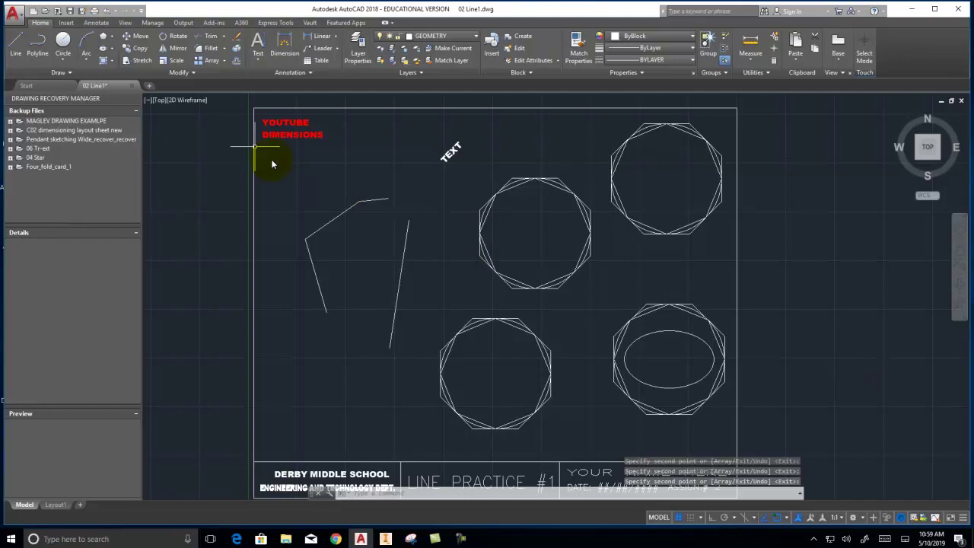
pyautogui.click(177, 37)
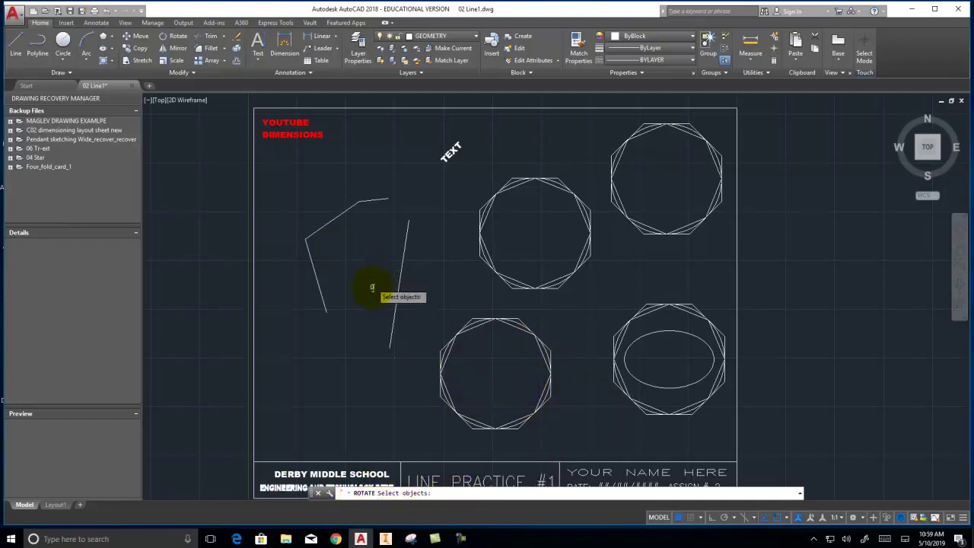
pyautogui.click(477, 170)
pyautogui.click(403, 106)
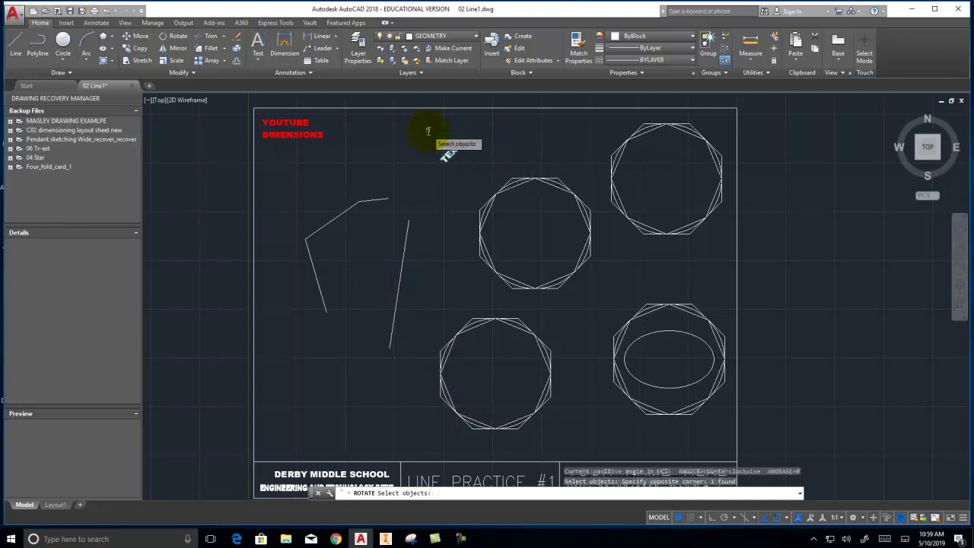
pyautogui.press('space')
pyautogui.press('Return')
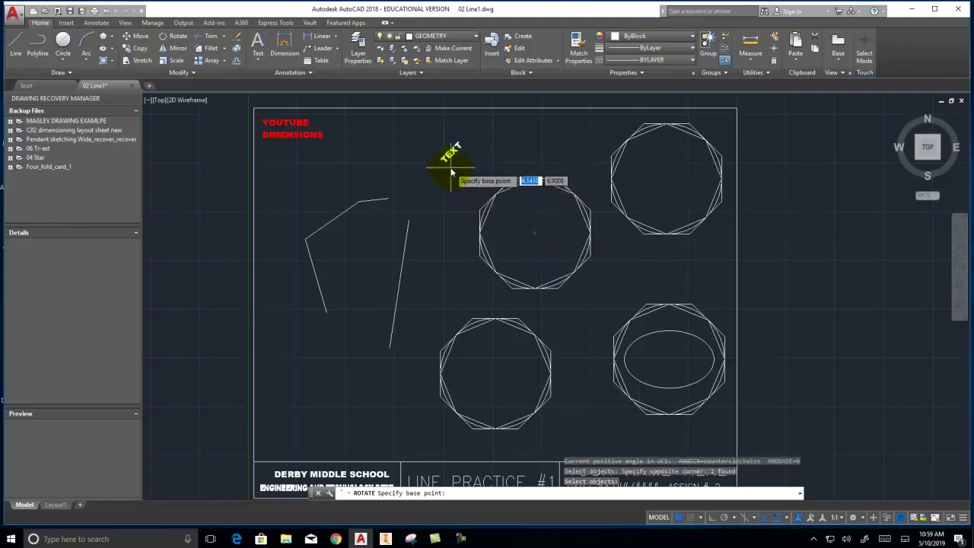
pyautogui.click(535, 233)
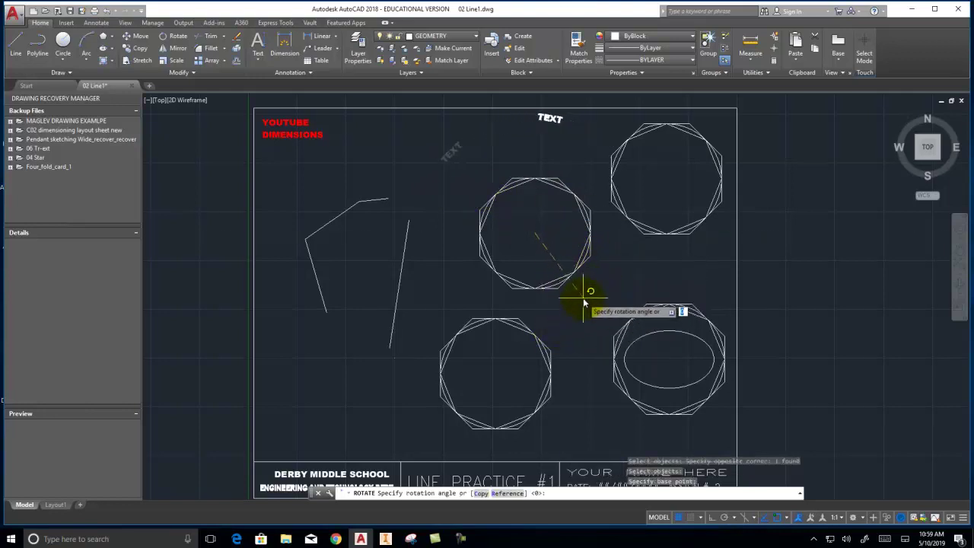
pyautogui.press('Escape')
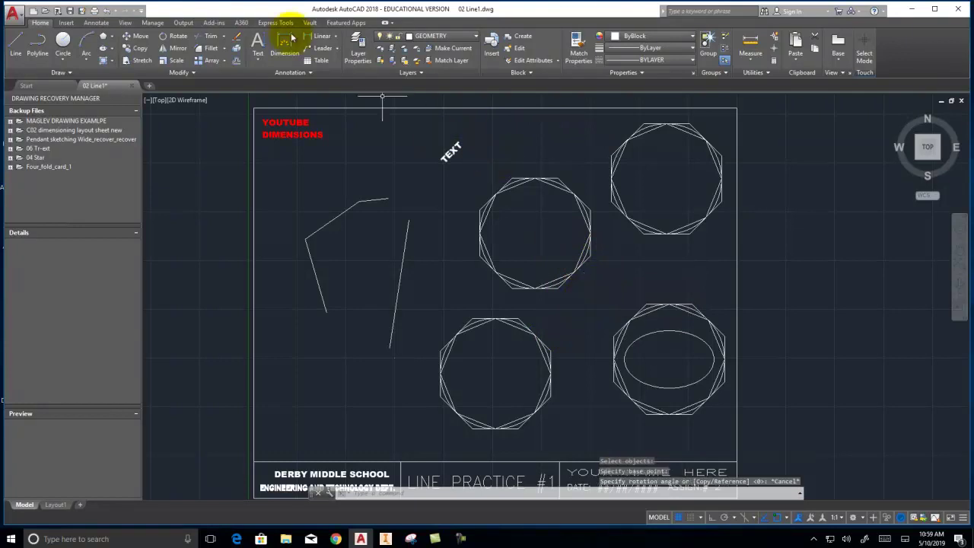
# Step: Rotate the slanted TEXT object about its own middle so that it reads horizontally
pyautogui.click(178, 35)
pyautogui.click(478, 175)
pyautogui.click(430, 144)
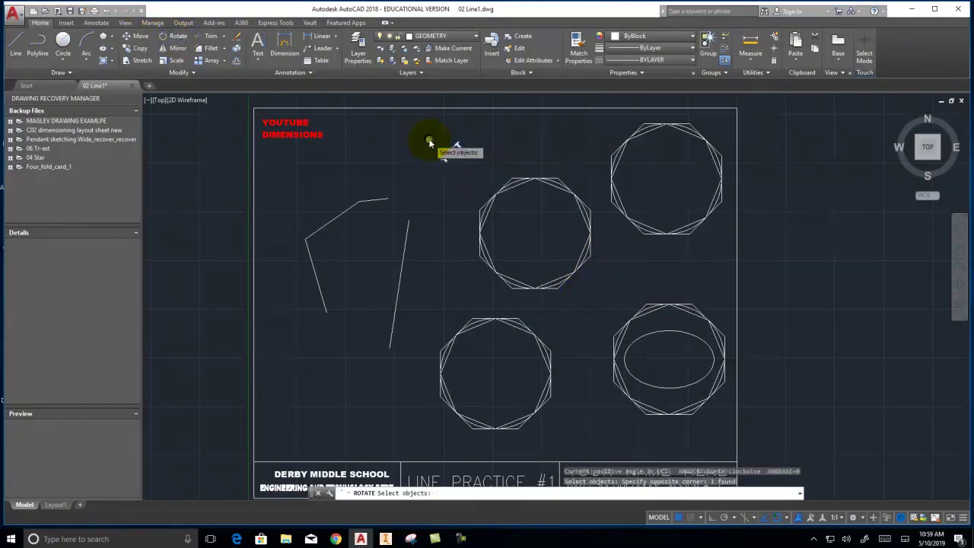
pyautogui.press('Return')
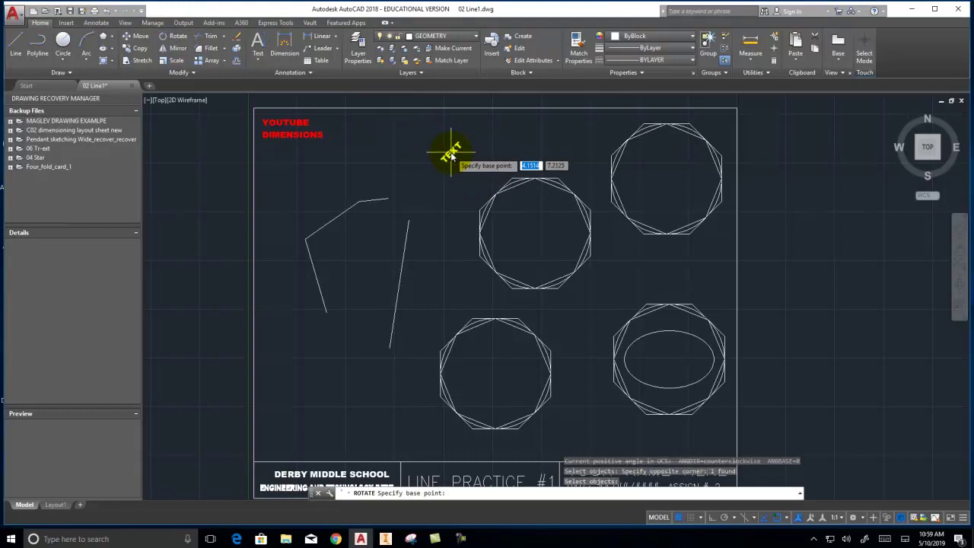
pyautogui.click(451, 154)
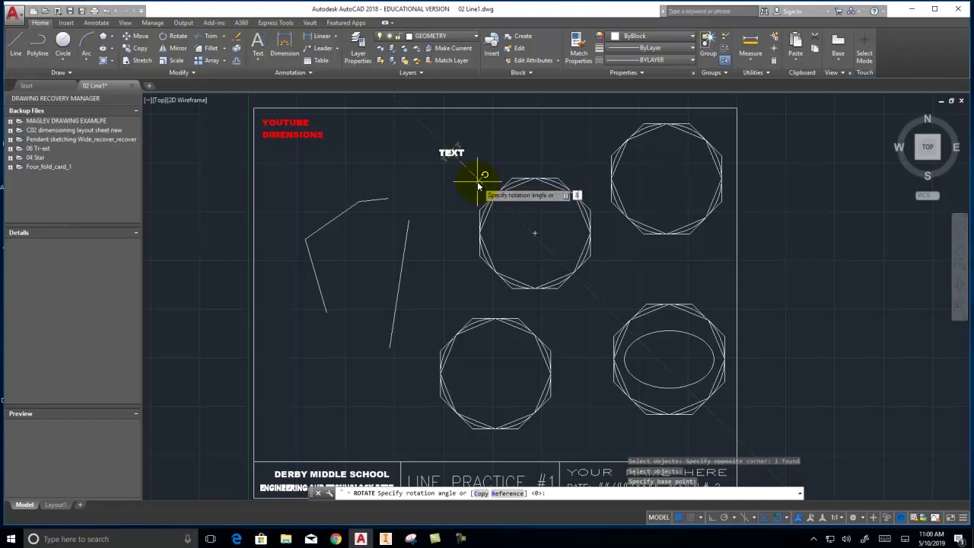
pyautogui.press('Return')
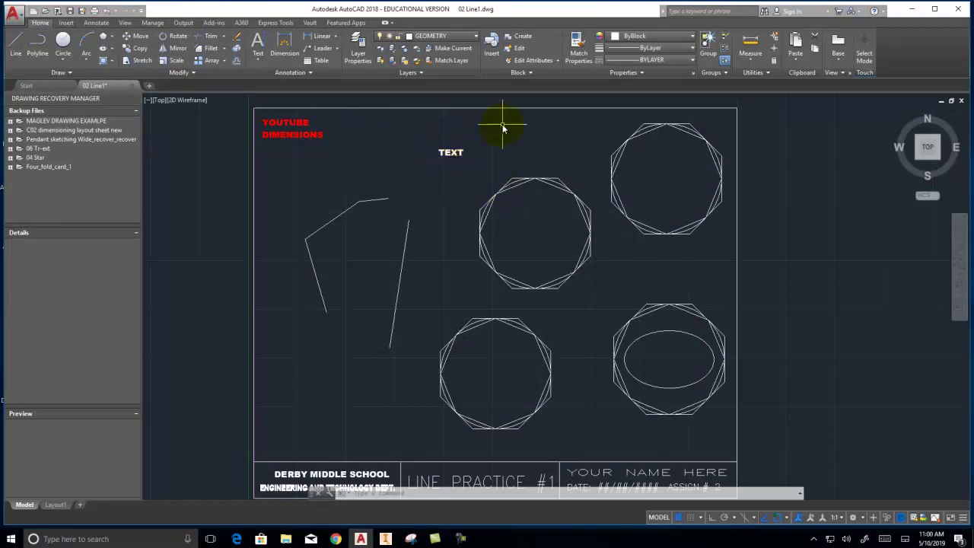
# Step: Scale the TEXT object by a factor of 4 about its middle
pyautogui.click(174, 61)
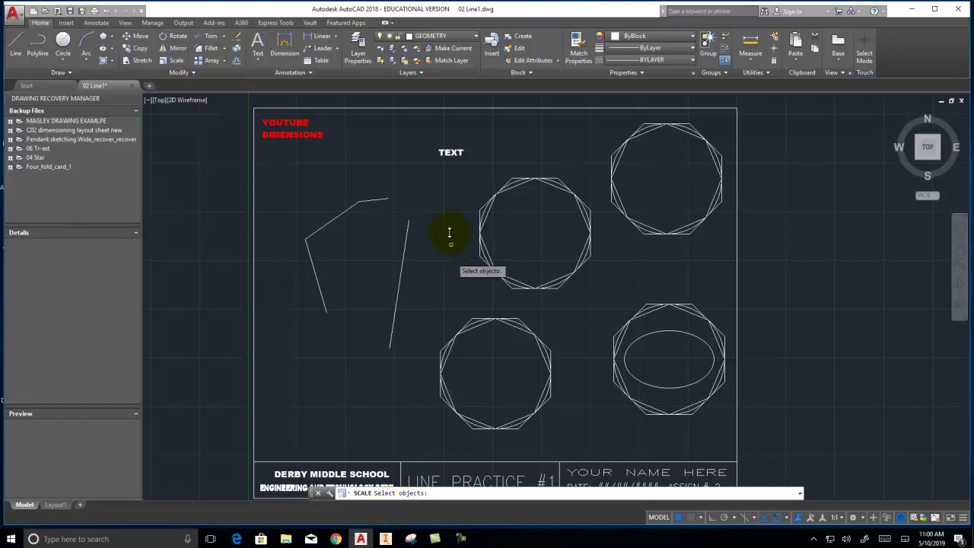
pyautogui.click(461, 161)
pyautogui.click(427, 145)
pyautogui.press('space')
pyautogui.press('Return')
pyautogui.click(670, 366)
pyautogui.press('Return')
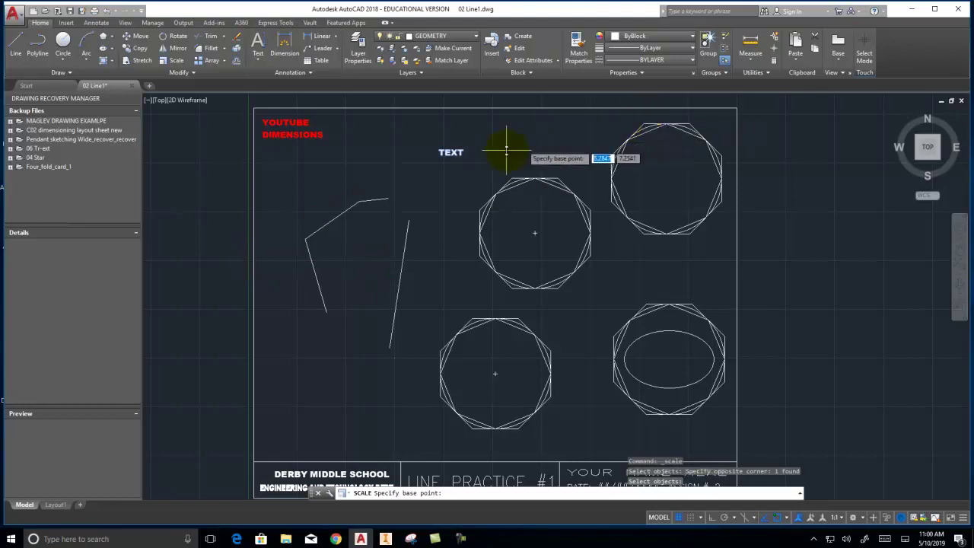
pyautogui.click(451, 153)
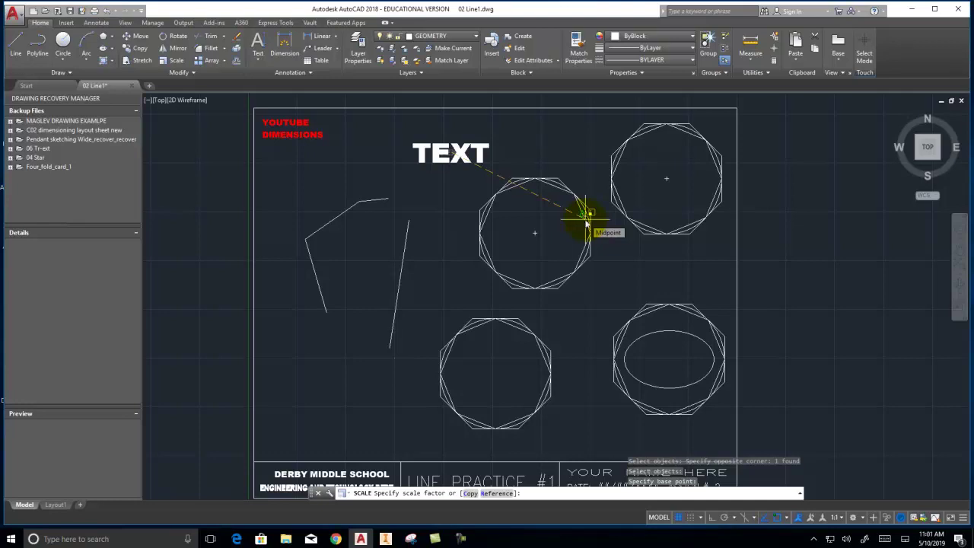
pyautogui.write('4')
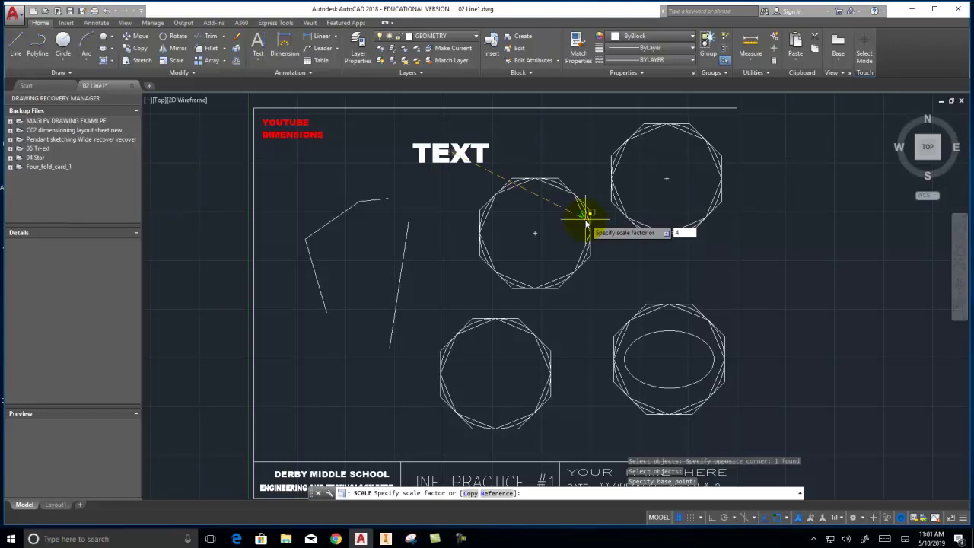
pyautogui.press('Return')
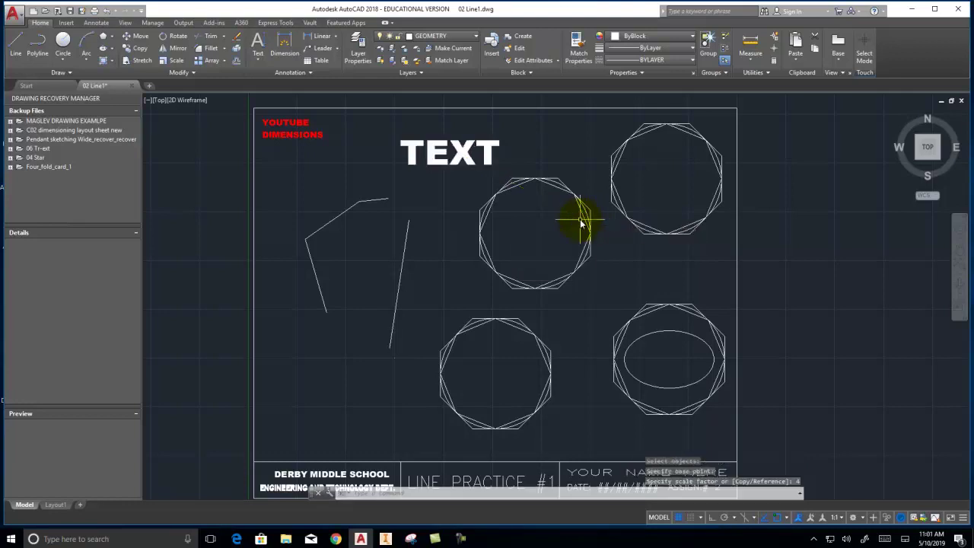
# Step: Scale the enlarged TEXT object by a factor of .5 about its middle
pyautogui.click(161, 60)
pyautogui.click(500, 165)
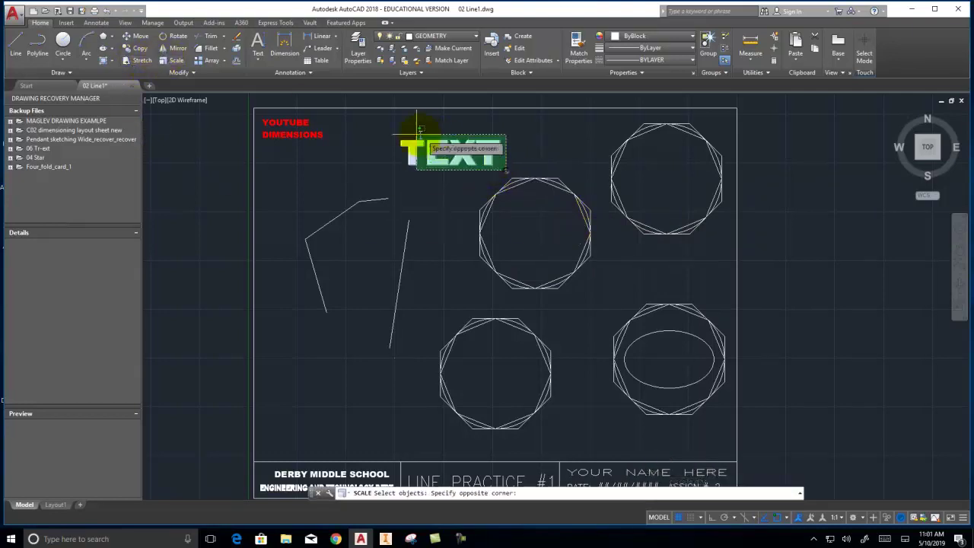
pyautogui.click(383, 127)
pyautogui.press('Return')
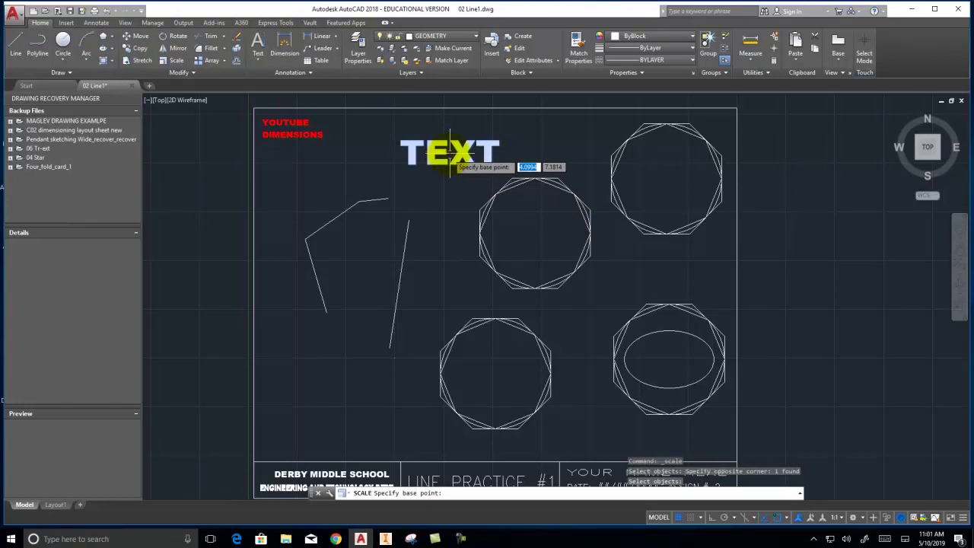
pyautogui.click(449, 152)
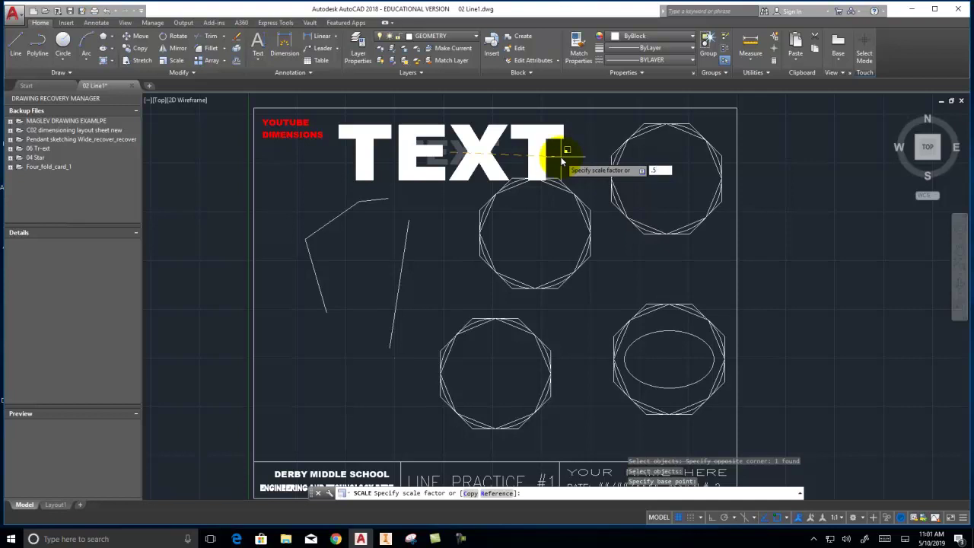
pyautogui.press('Return')
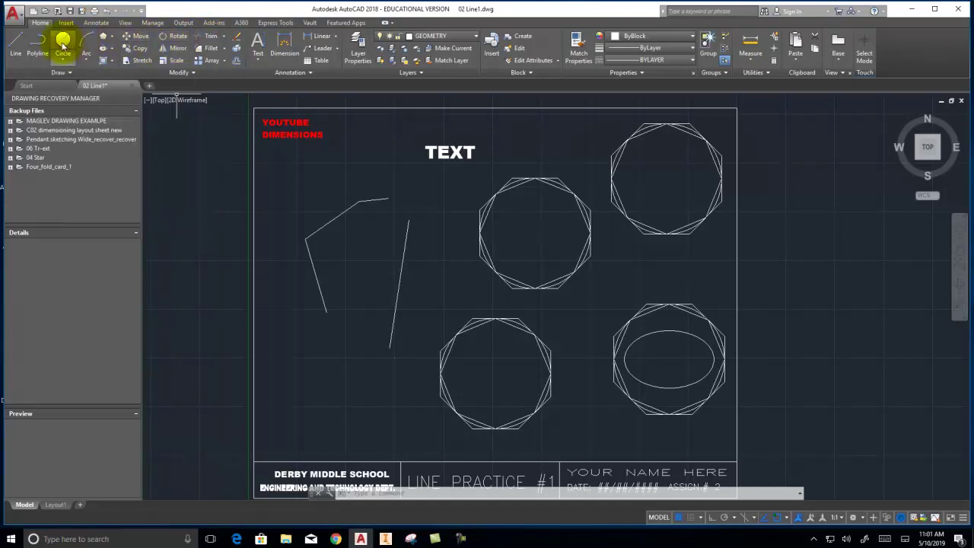
# Step: Draw three connected line segments zigzagging across the polyline and the steep line on the left half of the sheet
pyautogui.click(16, 44)
pyautogui.click(290, 188)
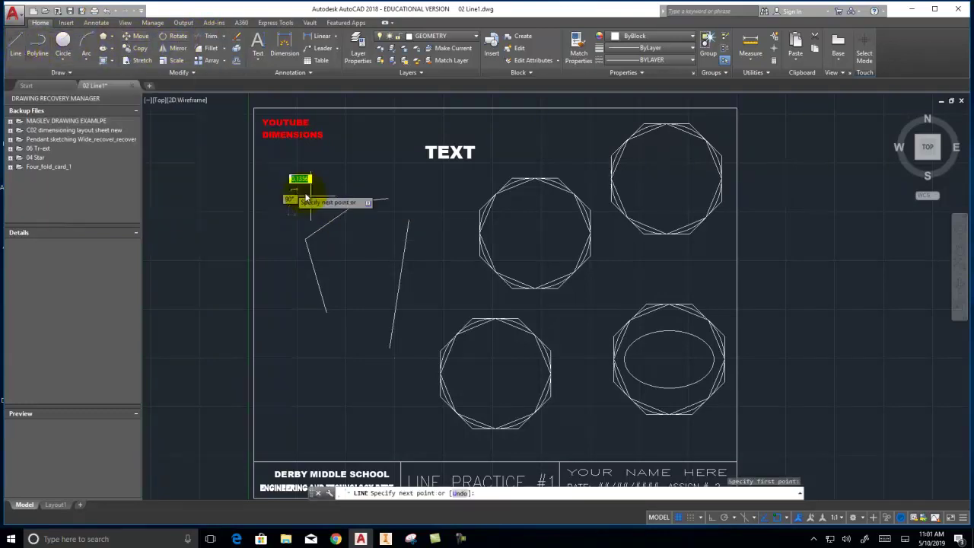
pyautogui.click(461, 294)
pyautogui.click(286, 253)
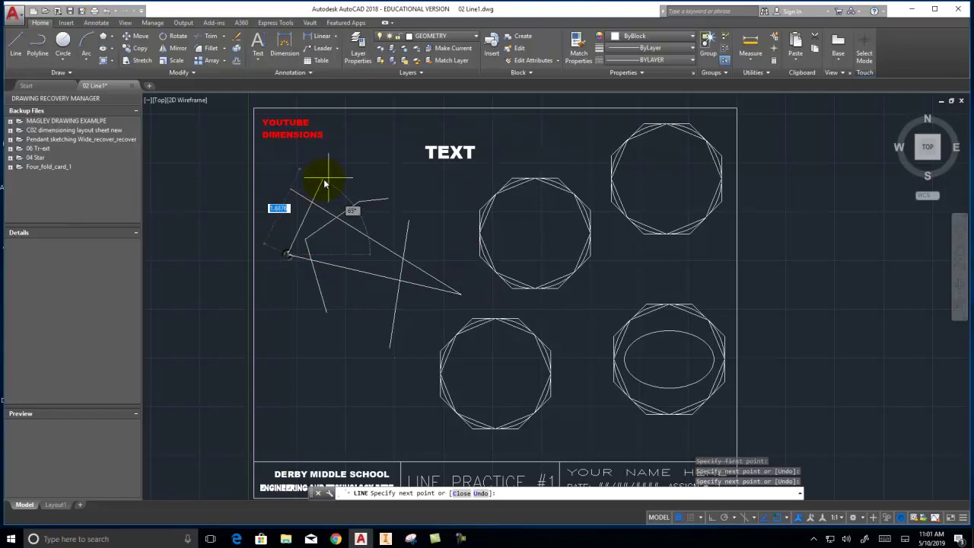
pyautogui.rightClick(349, 170)
pyautogui.click(374, 176)
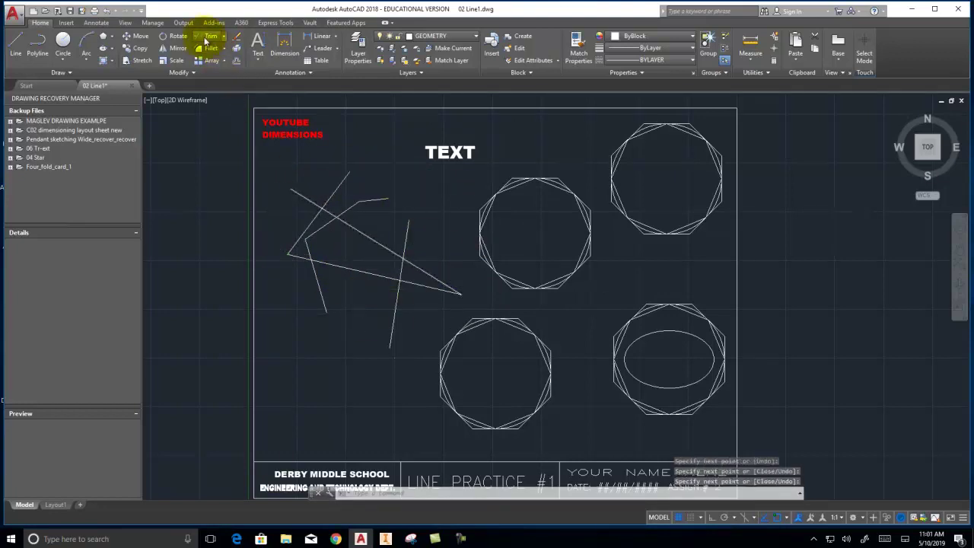
# Step: Trim the overhanging line ends around the long triangle on the sheet's left half, using all the crossing lines there as cutting edges
pyautogui.click(205, 41)
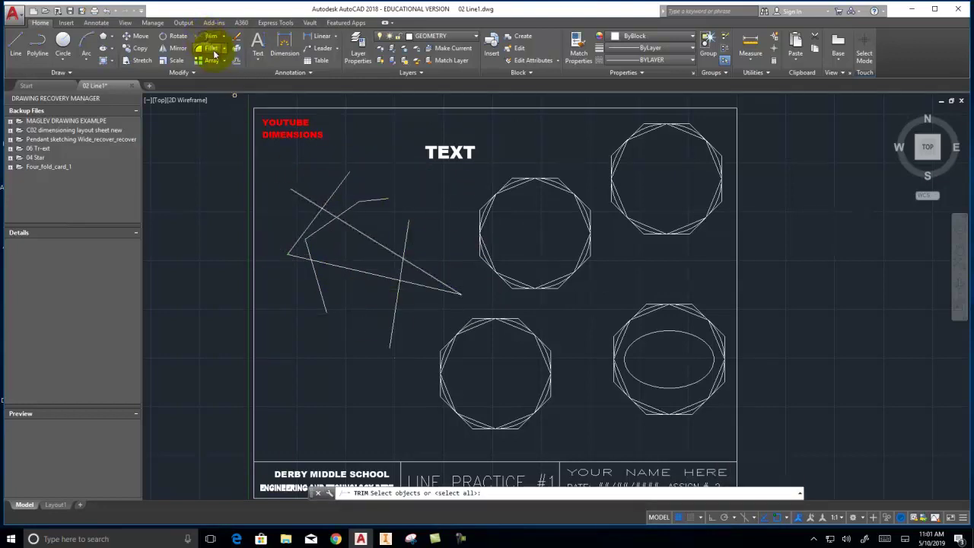
pyautogui.click(428, 344)
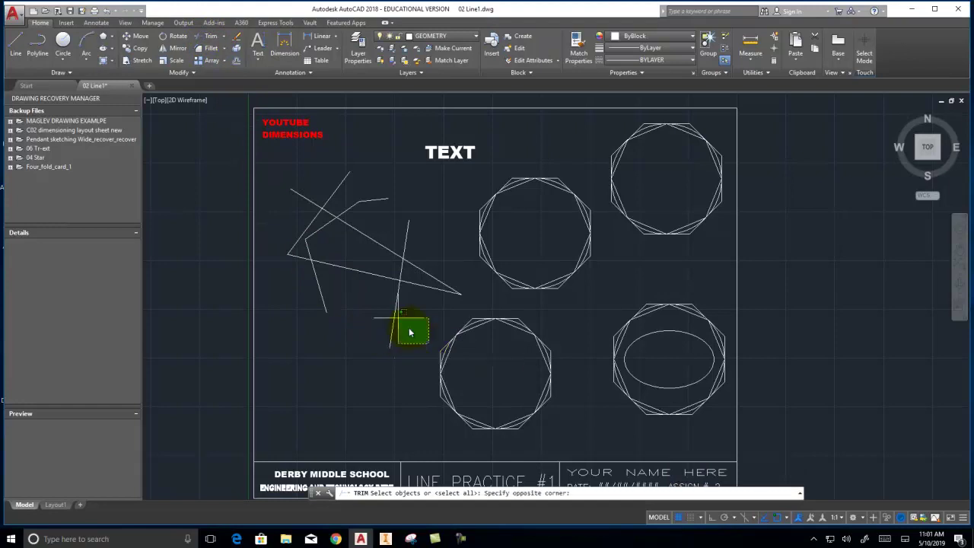
pyautogui.click(281, 173)
pyautogui.press('Return')
pyautogui.press('space')
pyautogui.rightClick(282, 173)
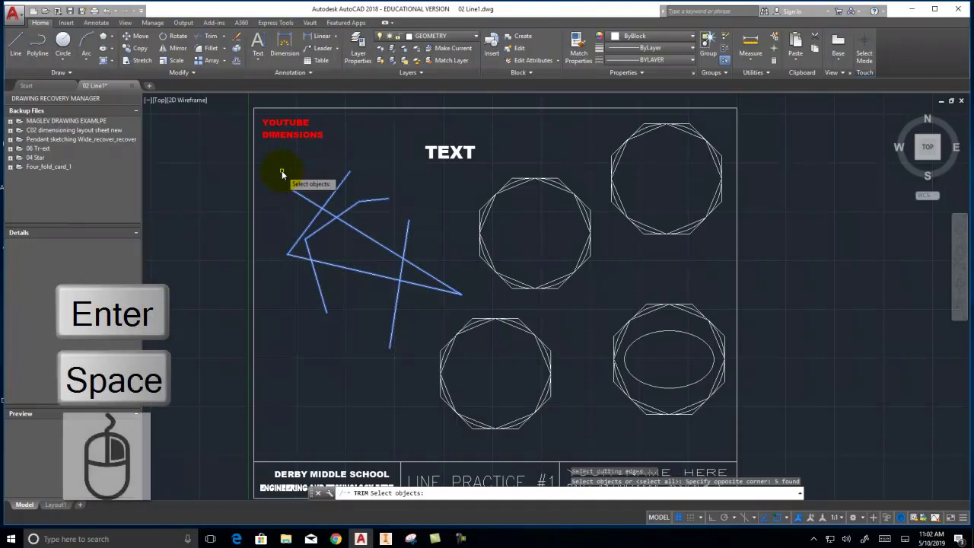
pyautogui.click(330, 197)
pyautogui.click(308, 198)
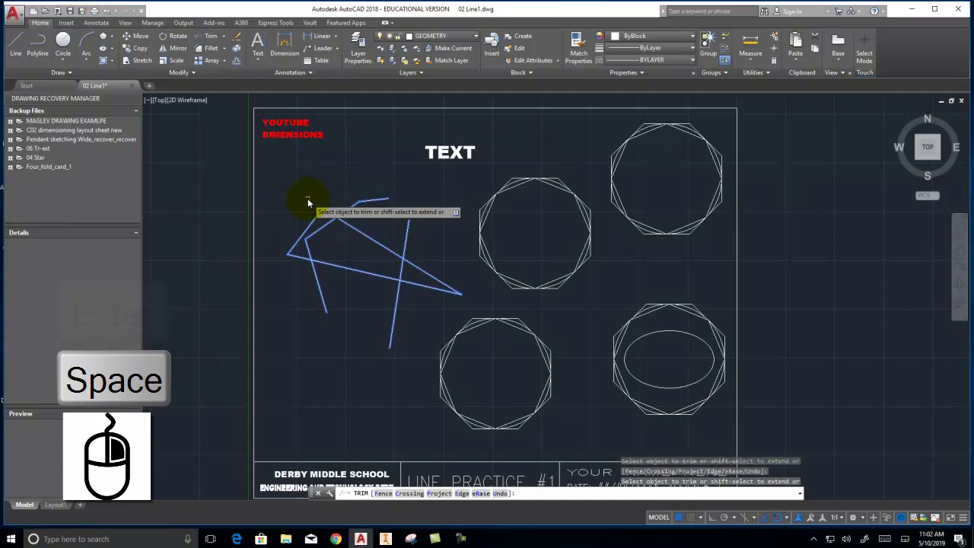
pyautogui.click(311, 281)
pyautogui.click(395, 308)
pyautogui.click(407, 232)
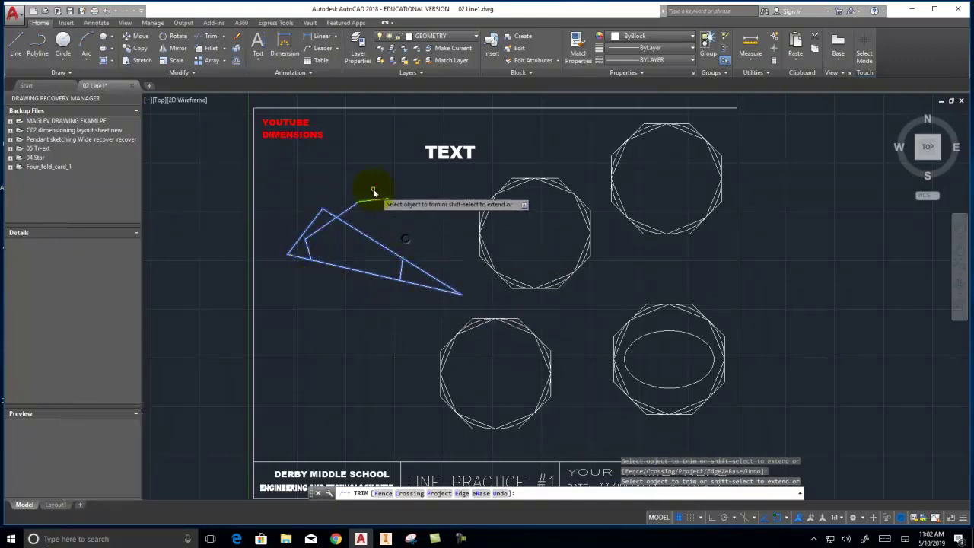
pyautogui.click(355, 204)
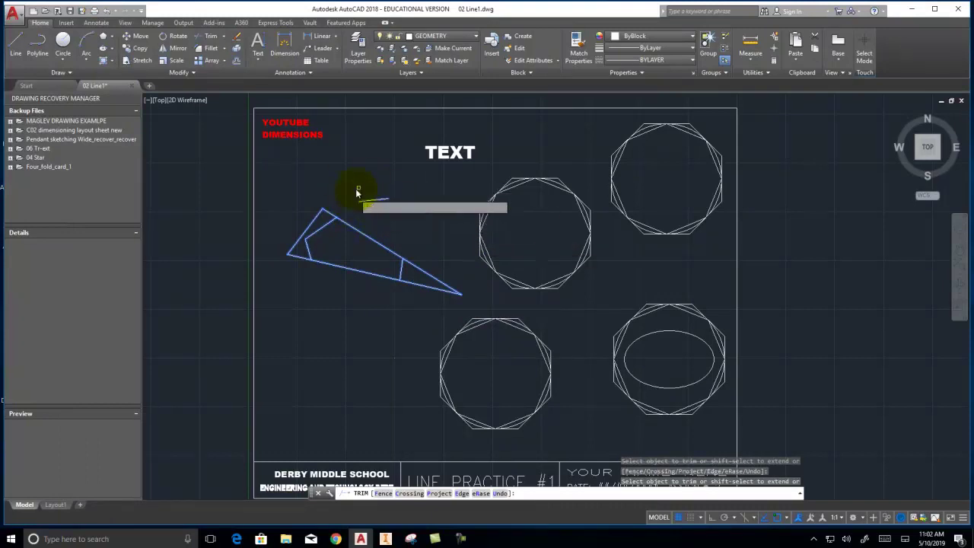
# Step: Try to trim away the short loose segment left above the triangle
pyautogui.click(359, 203)
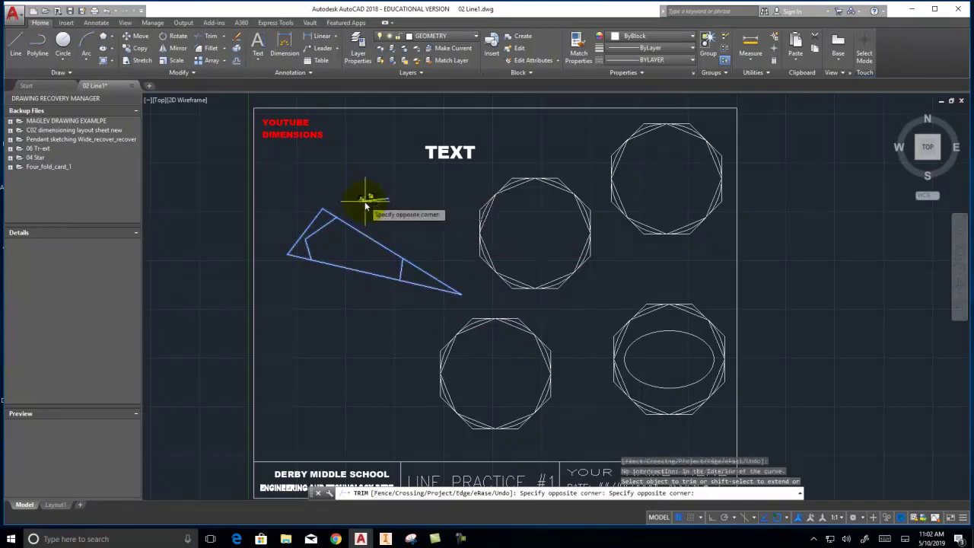
pyautogui.click(393, 207)
pyautogui.click(391, 207)
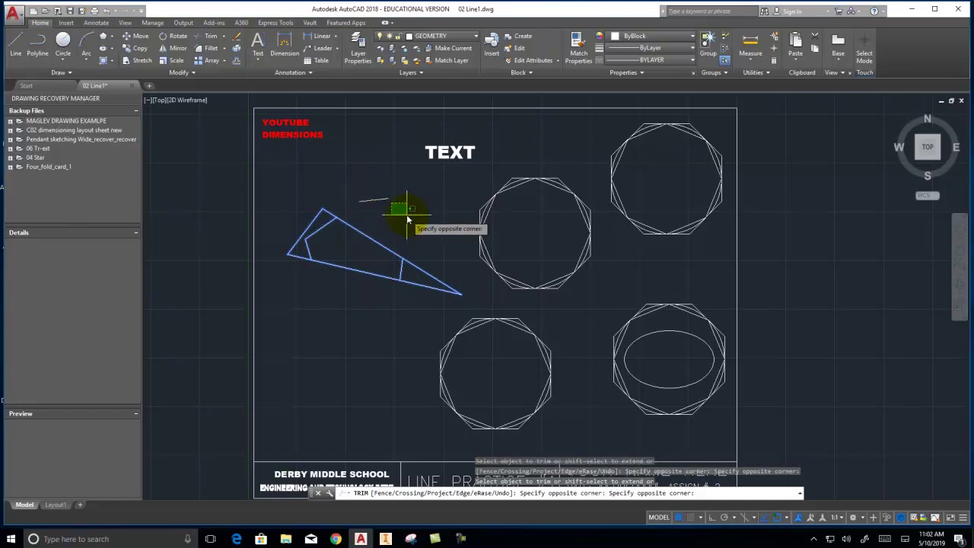
pyautogui.click(403, 210)
pyautogui.click(408, 204)
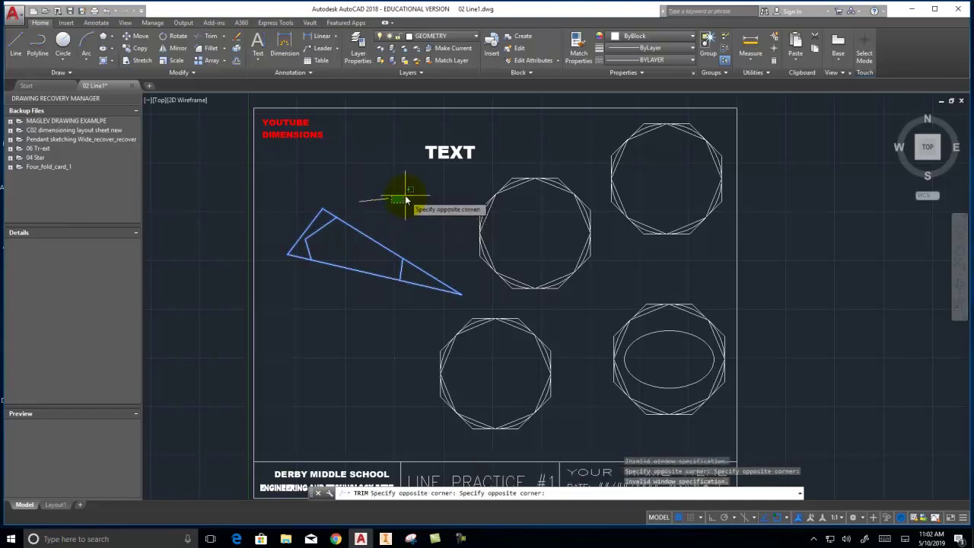
pyautogui.press('Escape')
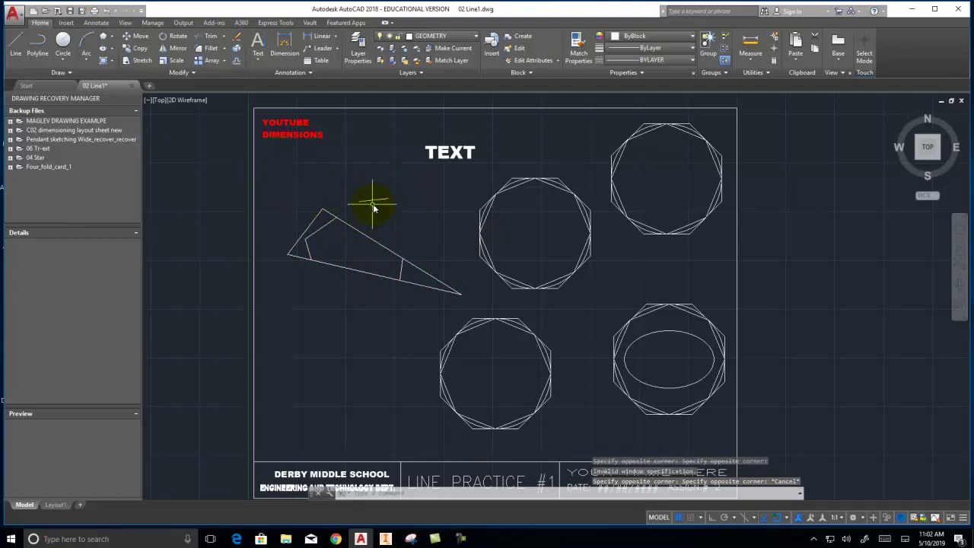
# Step: Delete the short loose segment above the triangle
pyautogui.press('Delete')
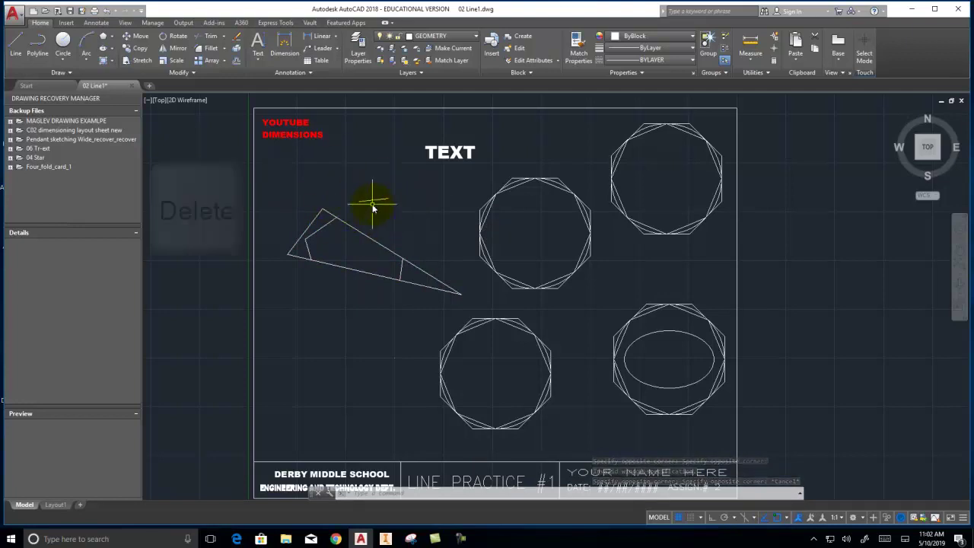
pyautogui.click(403, 214)
pyautogui.click(340, 191)
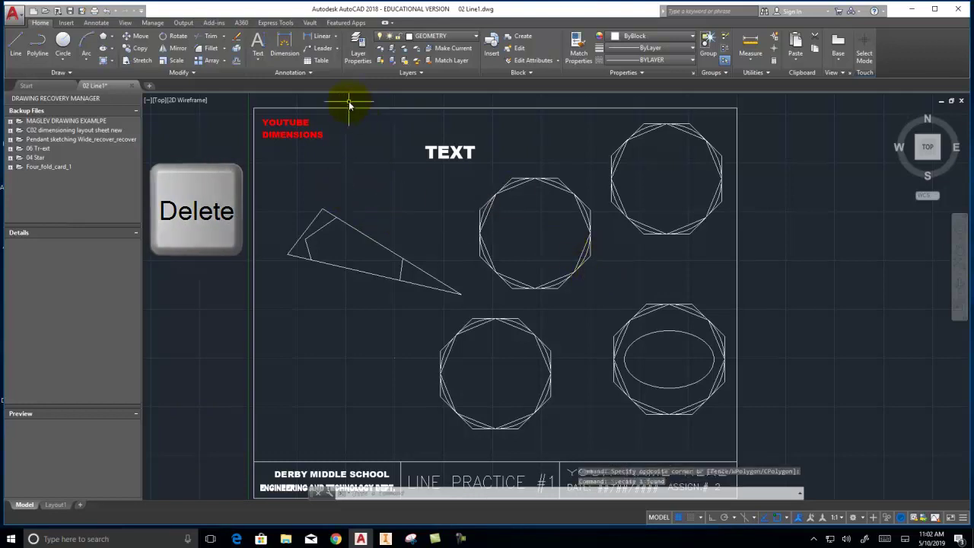
# Step: Erase the short steep line crossing the triangle near its sharp lower-right tip with the Erase command
pyautogui.click(235, 39)
pyautogui.press('space')
pyautogui.click(402, 272)
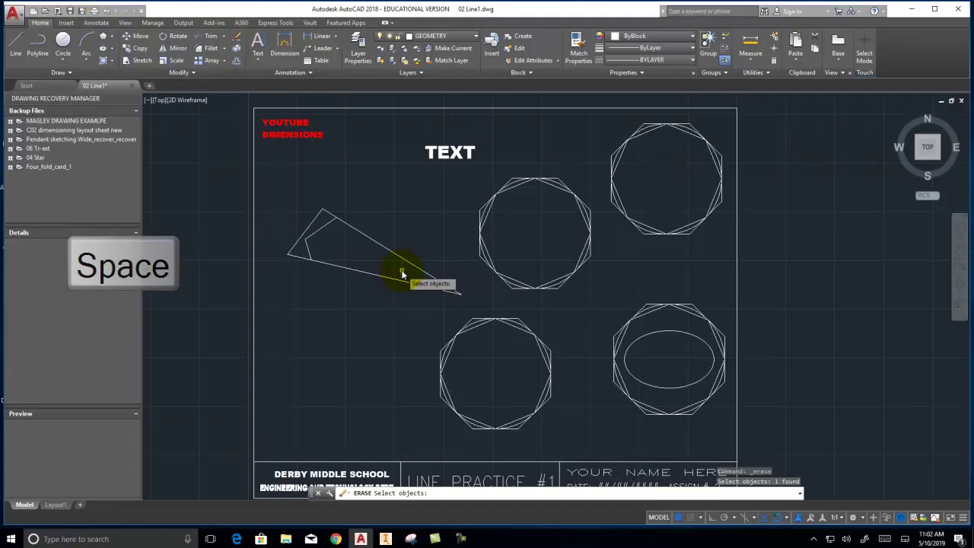
pyautogui.press('Return')
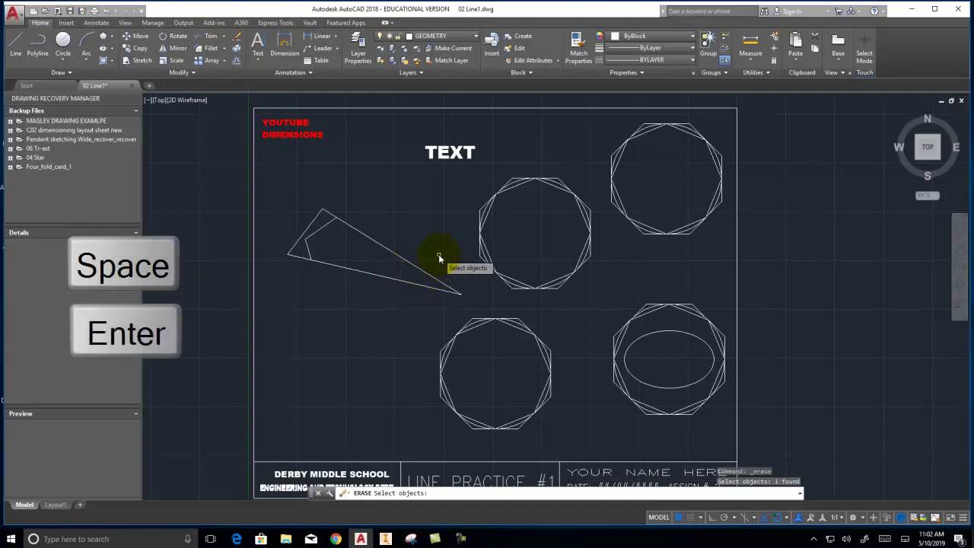
pyautogui.rightClick(438, 254)
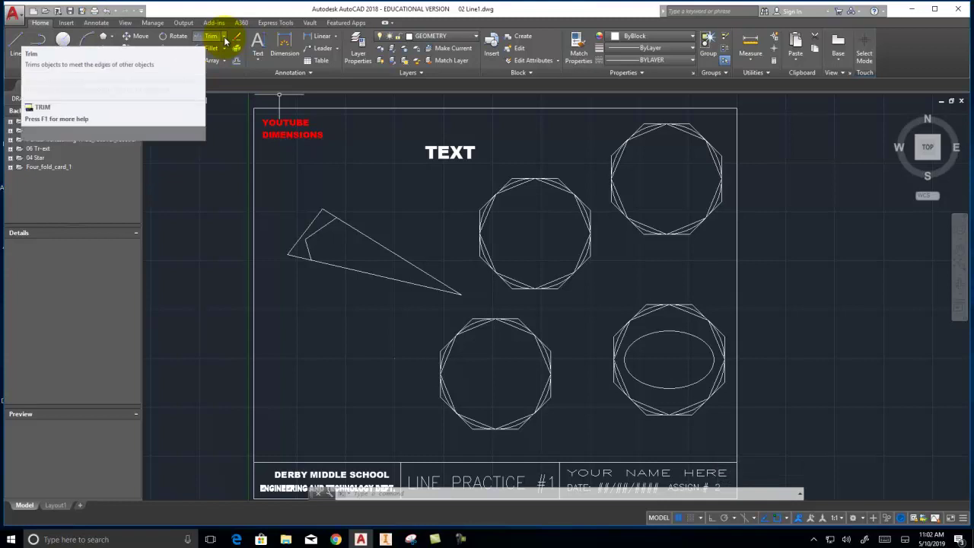
# Step: Draw a slanted line about 0.82 units long above the triangle, ending just short of its long upper side
pyautogui.click(226, 40)
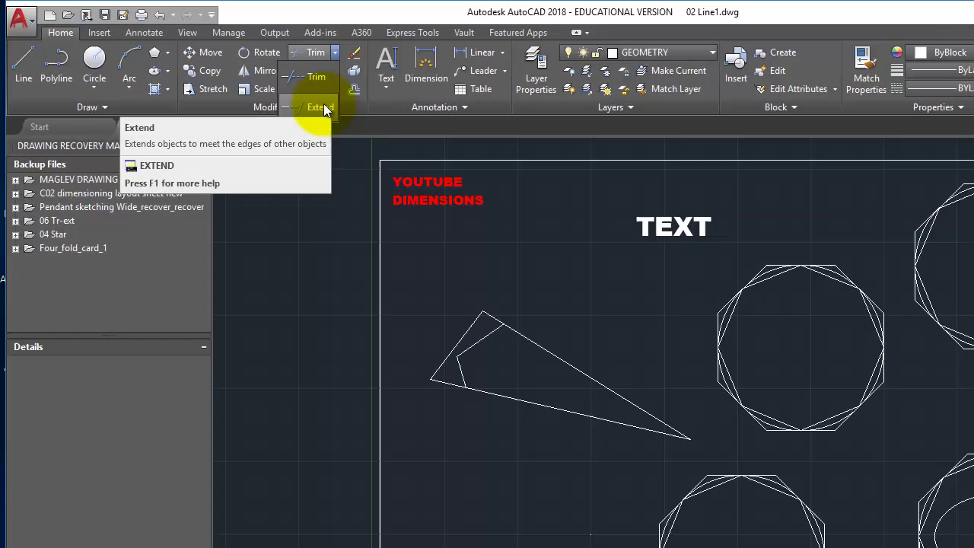
pyautogui.click(324, 107)
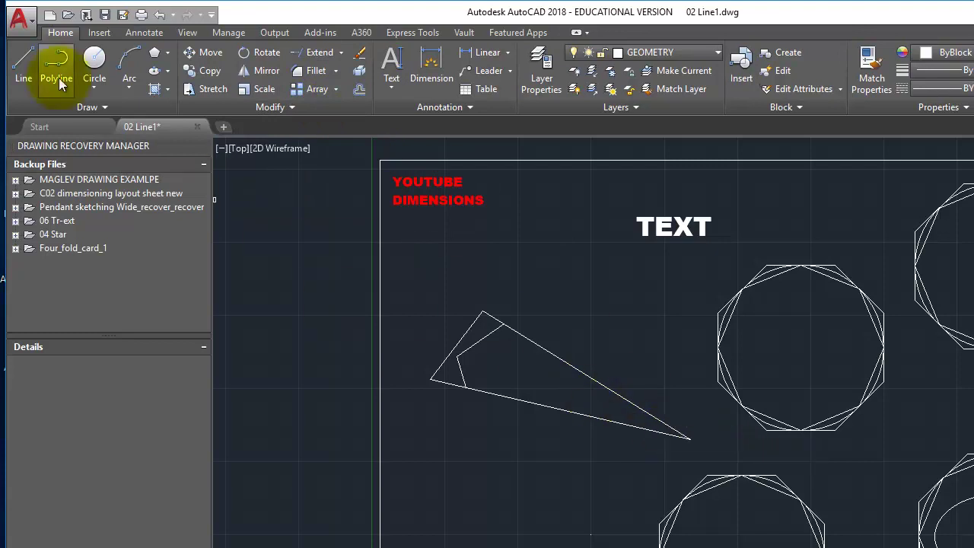
pyautogui.click(25, 62)
pyautogui.click(583, 334)
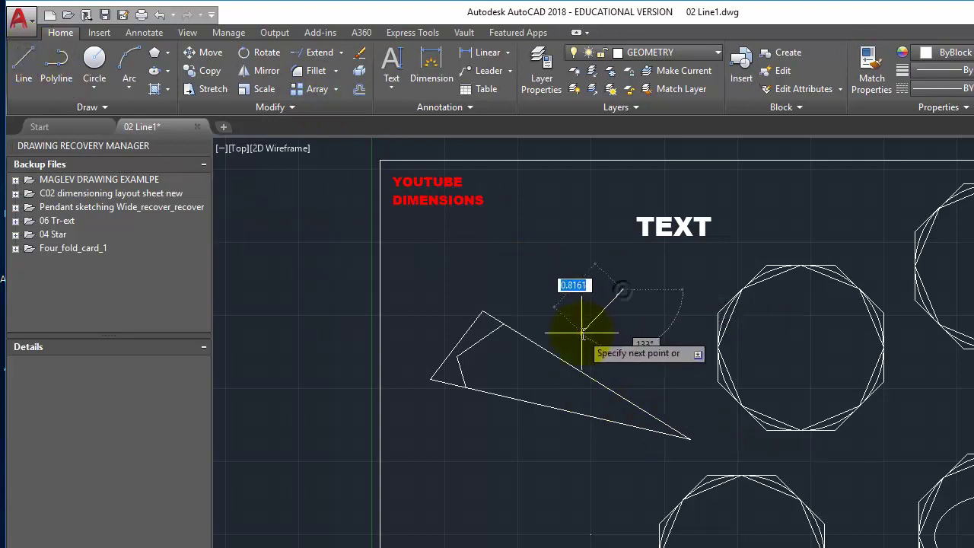
pyautogui.rightClick(639, 329)
pyautogui.click(673, 337)
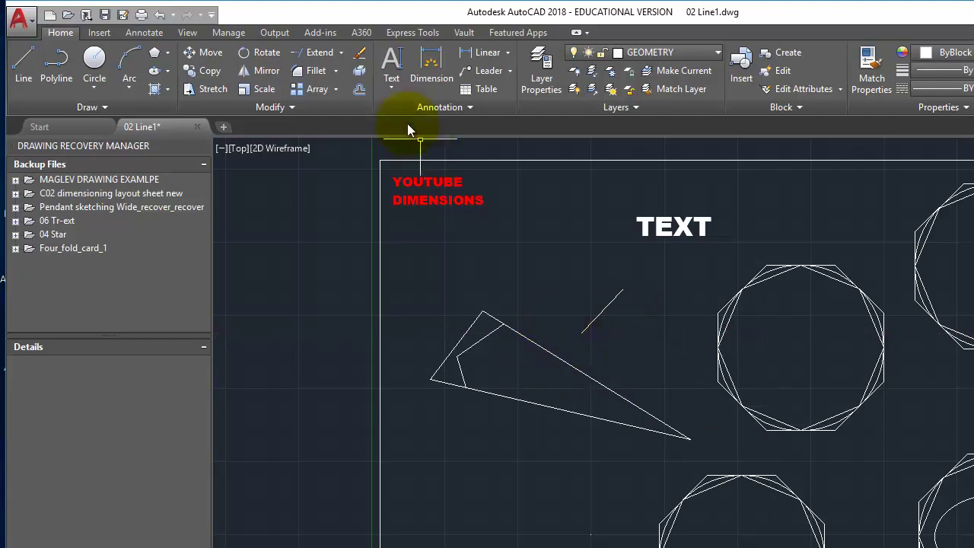
# Step: Extend the short slanted line until it meets the triangle's long upper side, using that side as the boundary edge
pyautogui.click(316, 61)
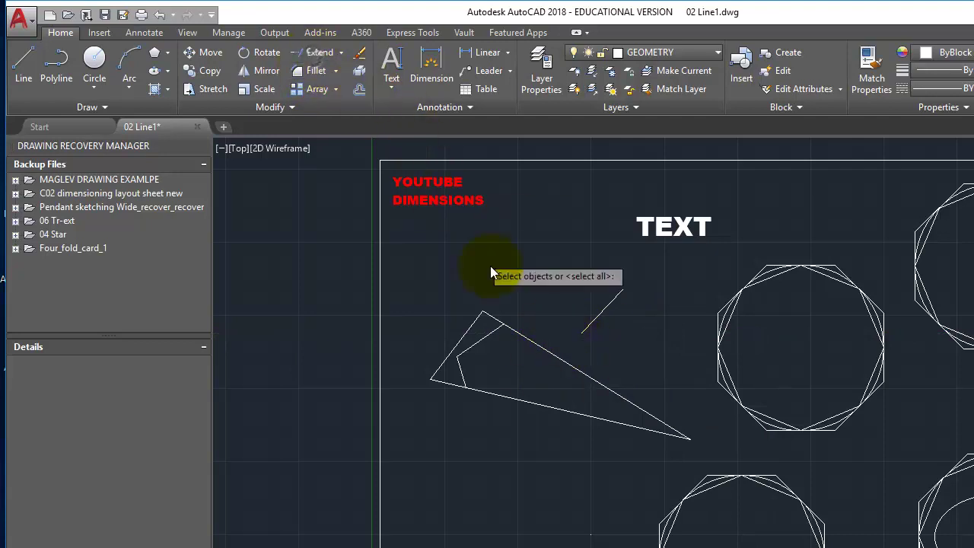
pyautogui.click(539, 347)
pyautogui.press('Return')
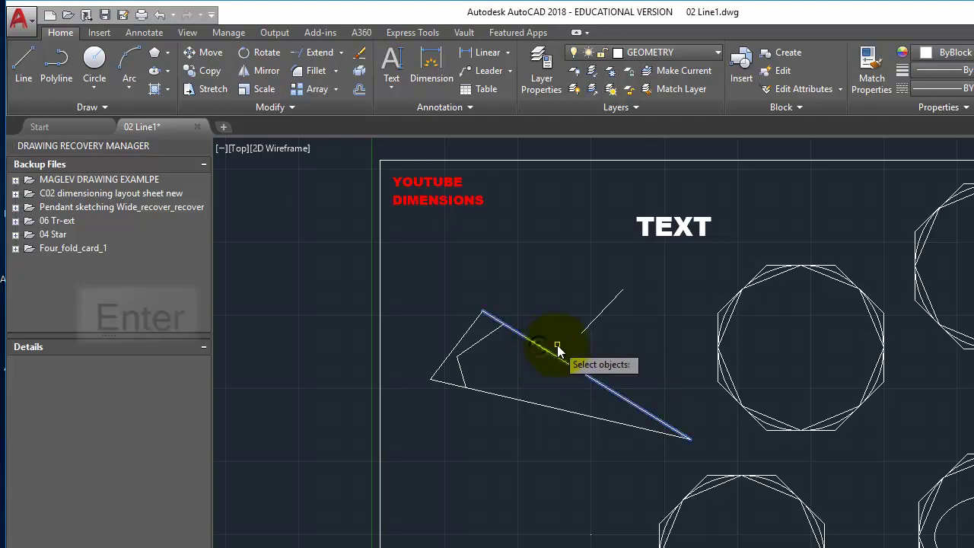
pyautogui.press('space')
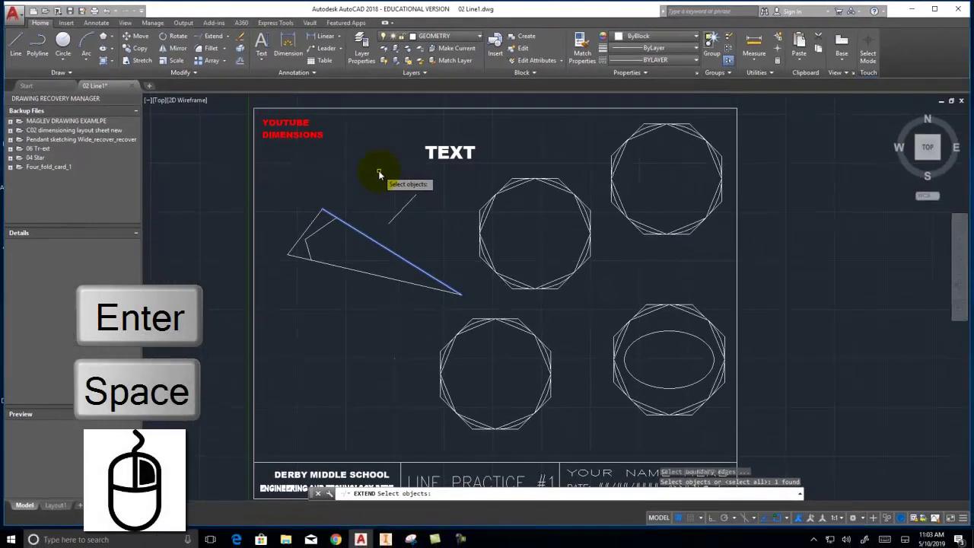
pyautogui.rightClick(379, 174)
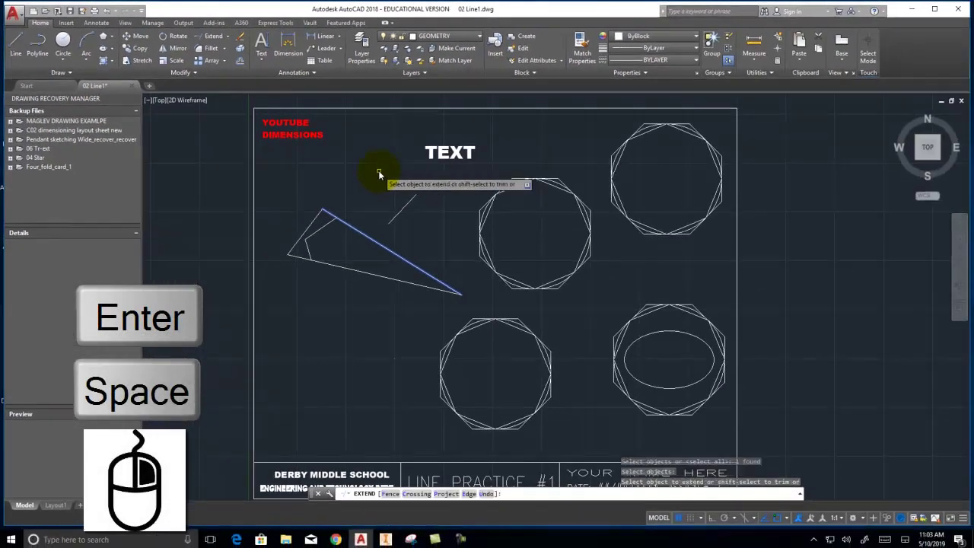
pyautogui.click(394, 221)
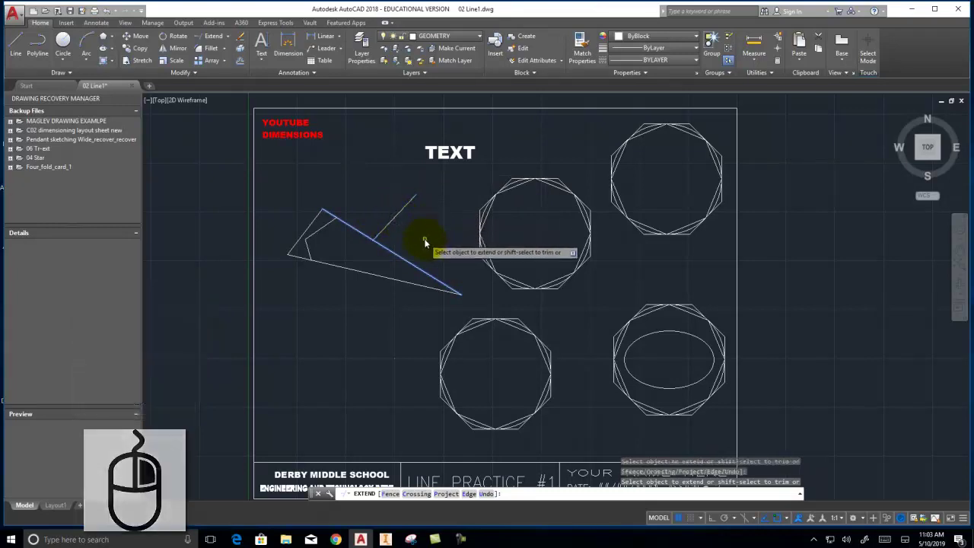
pyautogui.rightClick(425, 242)
pyautogui.click(456, 245)
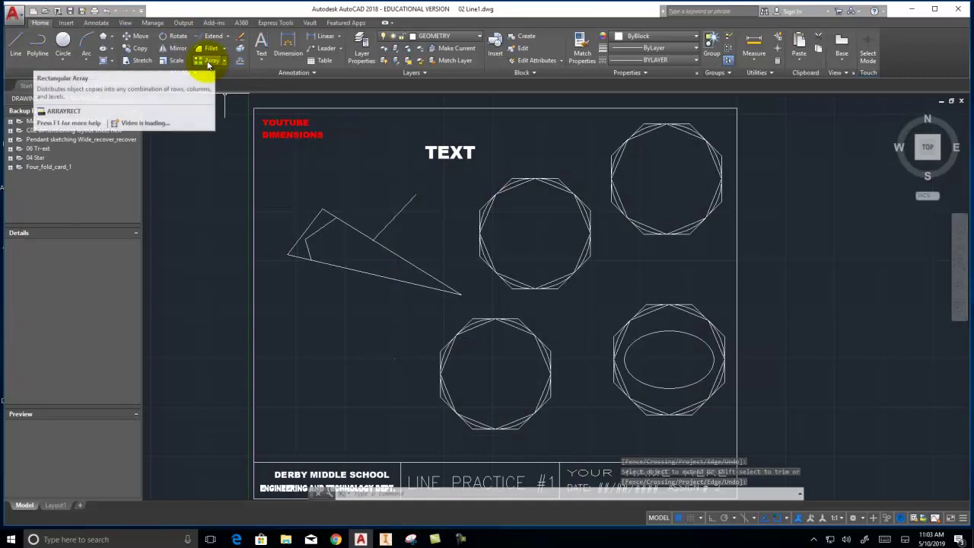
# Step: Create a rectangular array from the upper-right circle and its polygons on the sheet
pyautogui.click(211, 61)
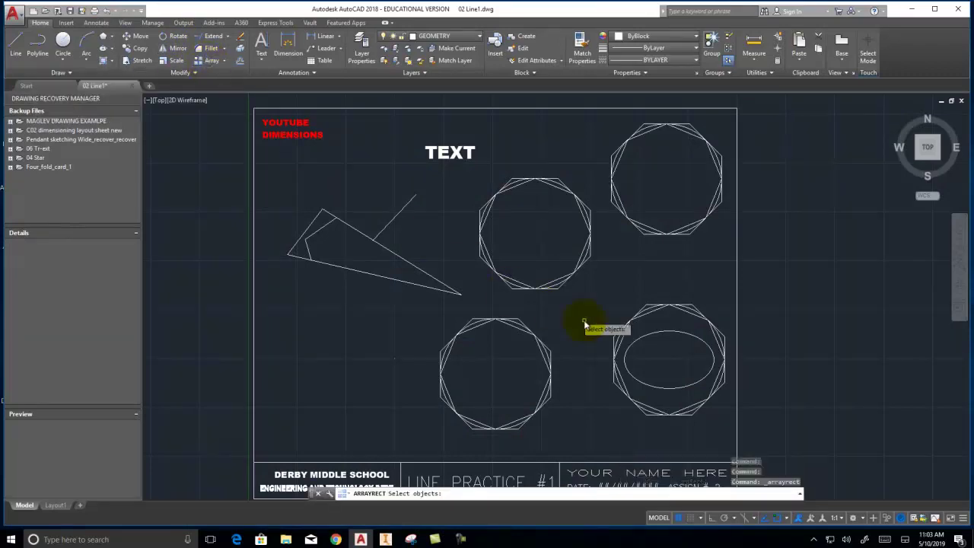
pyautogui.scroll(2, 494, 299)
pyautogui.scroll(-8, 495, 304)
pyautogui.scroll(4, 496, 305)
pyautogui.moveTo(496, 304); pyautogui.dragTo(410, 301, button='middle')
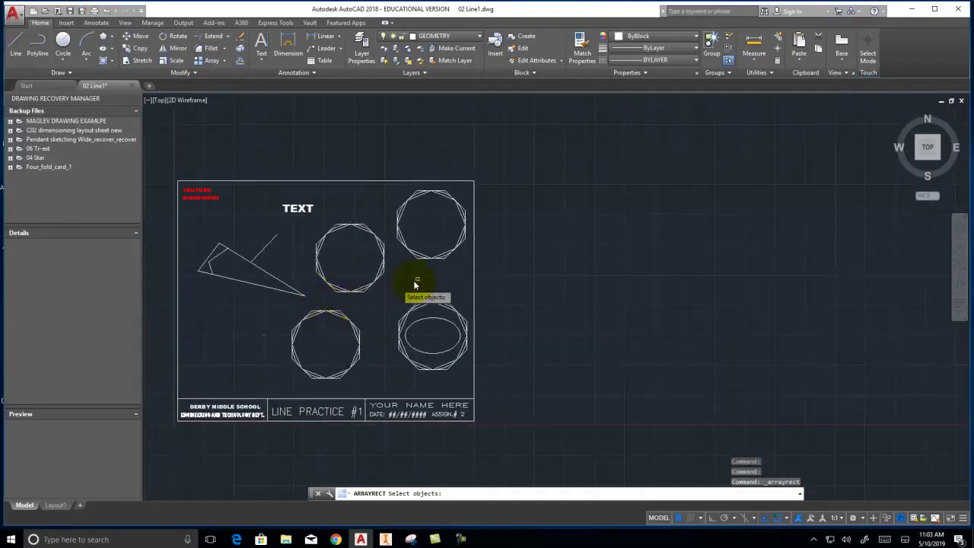
pyautogui.click(471, 264)
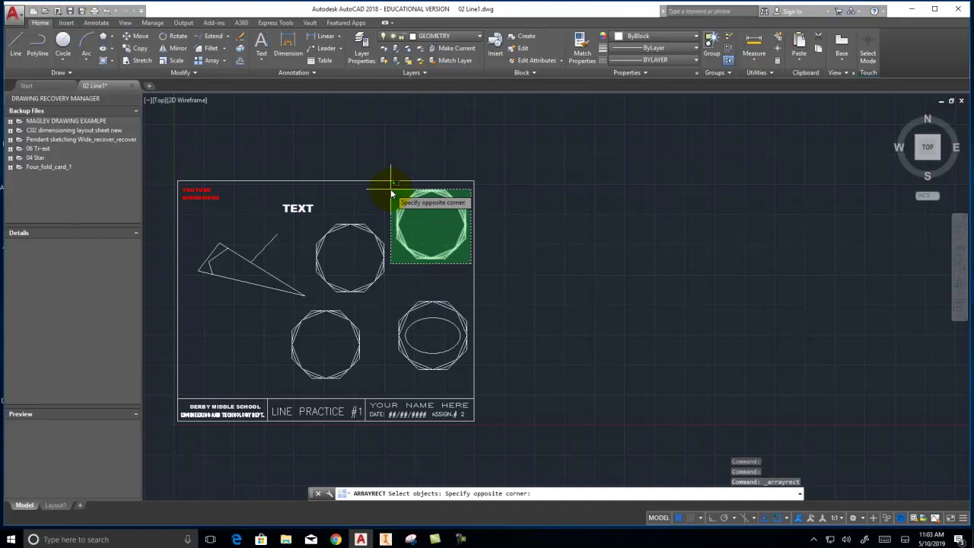
pyautogui.click(388, 191)
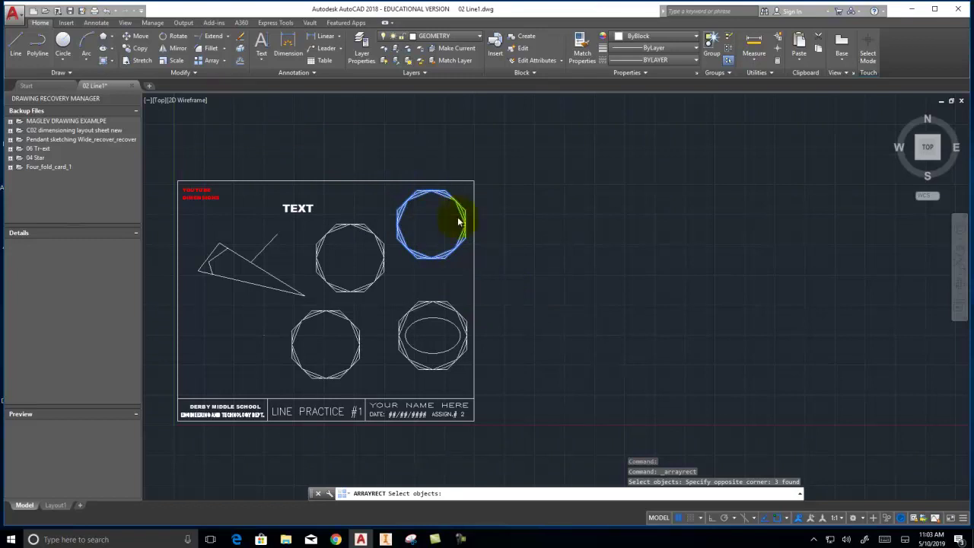
pyautogui.press('space')
pyautogui.press('Return')
pyautogui.rightClick(450, 474)
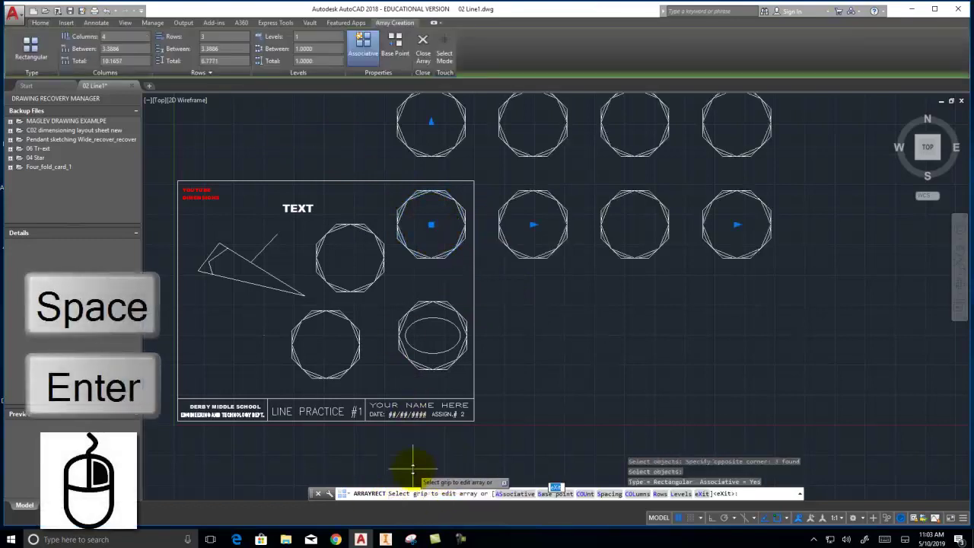
# Step: Set the rectangular array to 3 columns and 4 rows
pyautogui.moveTo(590, 397); pyautogui.dragTo(525, 542, button='middle')
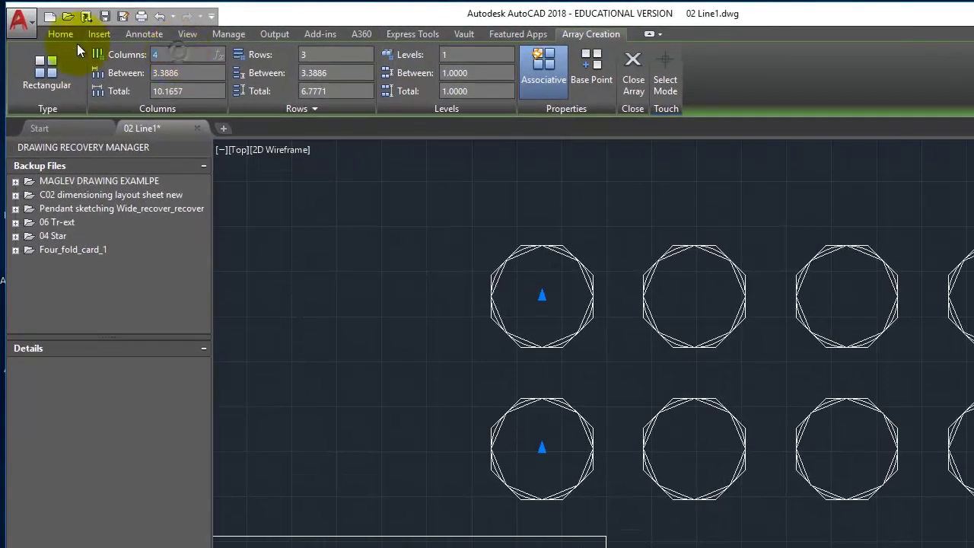
pyautogui.write('3')
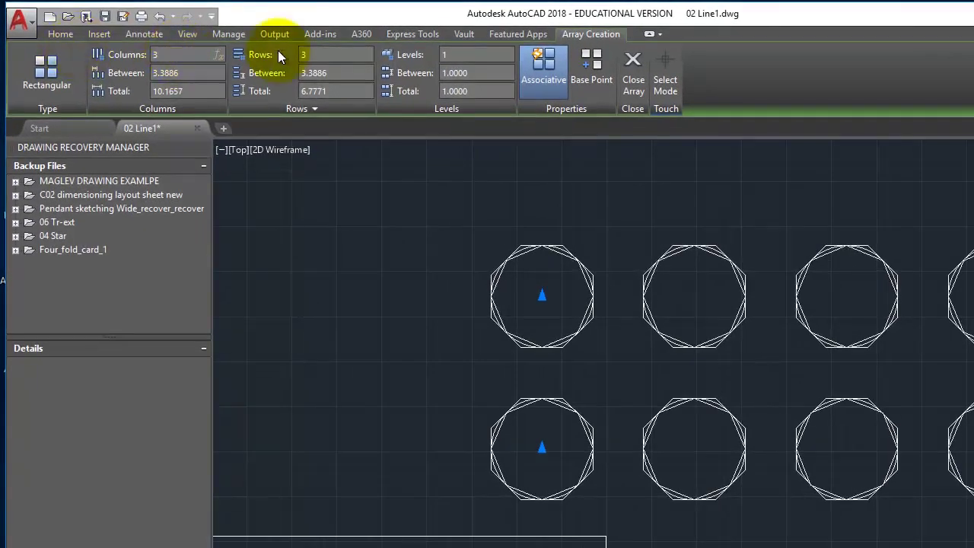
pyautogui.click(309, 54)
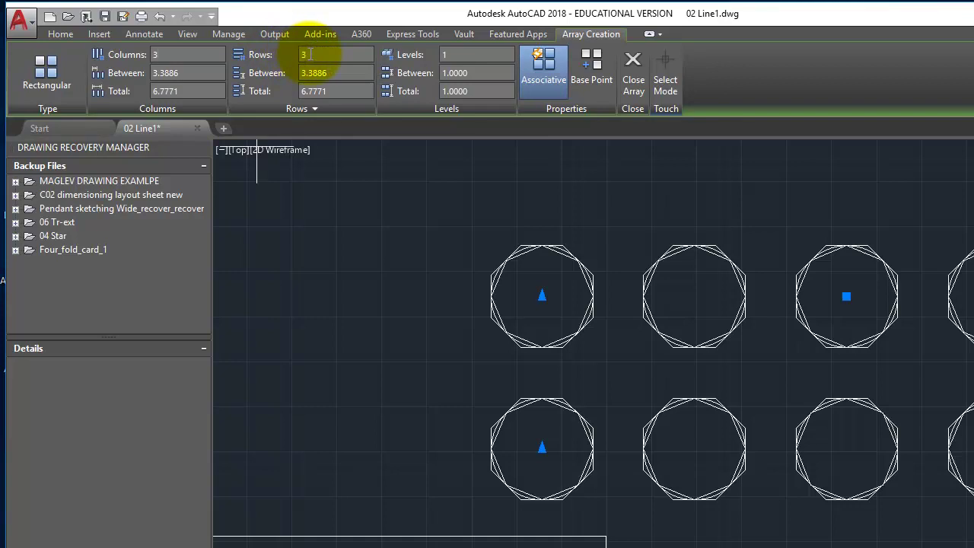
pyautogui.moveTo(316, 54); pyautogui.dragTo(267, 59)
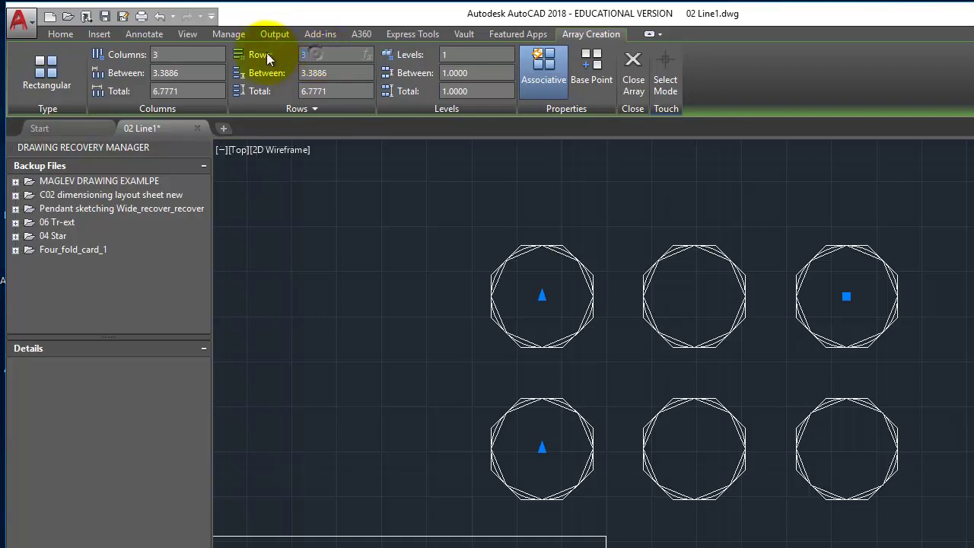
pyautogui.write('4')
pyautogui.press('Return')
pyautogui.scroll(-2, 616, 269)
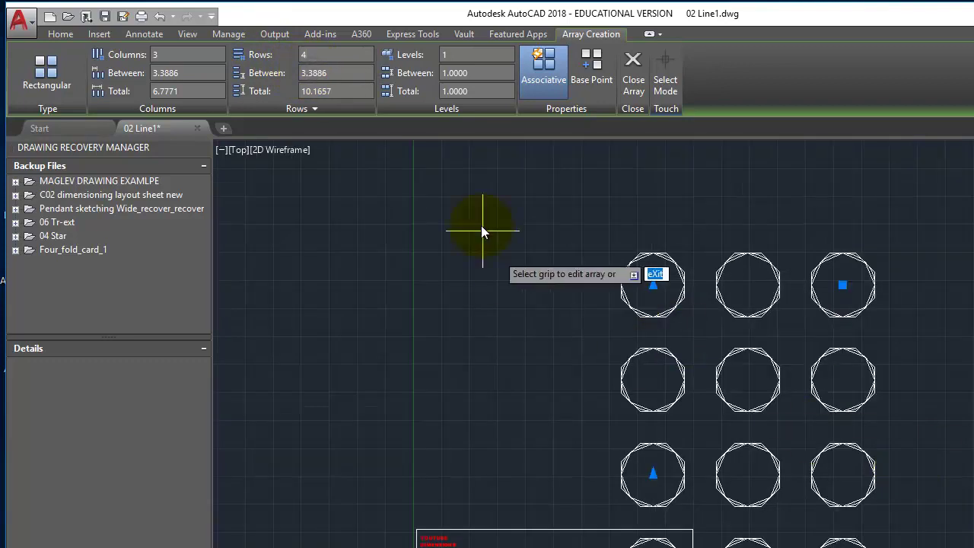
# Step: Set the spacing between the rectangular array's rows to 2
pyautogui.click(332, 72)
pyautogui.moveTo(335, 72); pyautogui.dragTo(265, 72)
pyautogui.write('2')
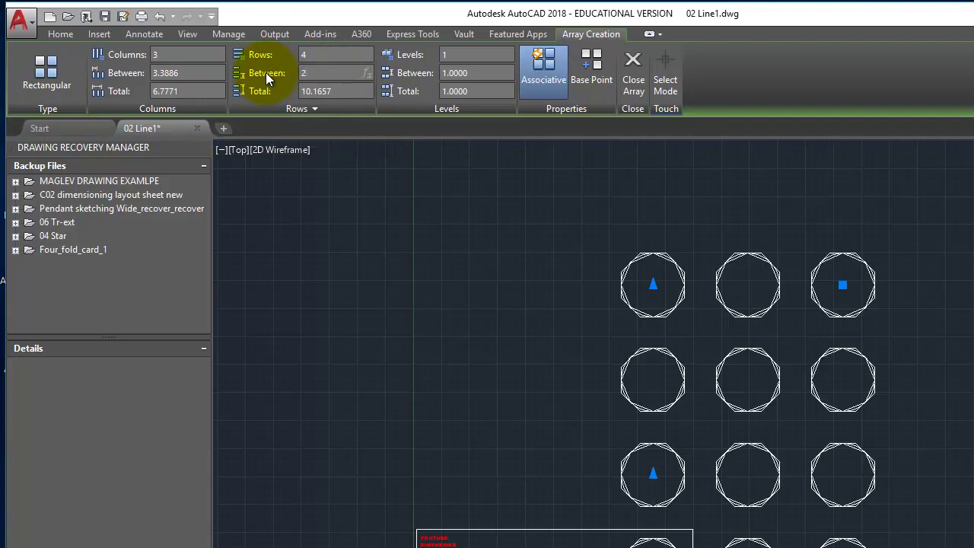
pyautogui.press('Return')
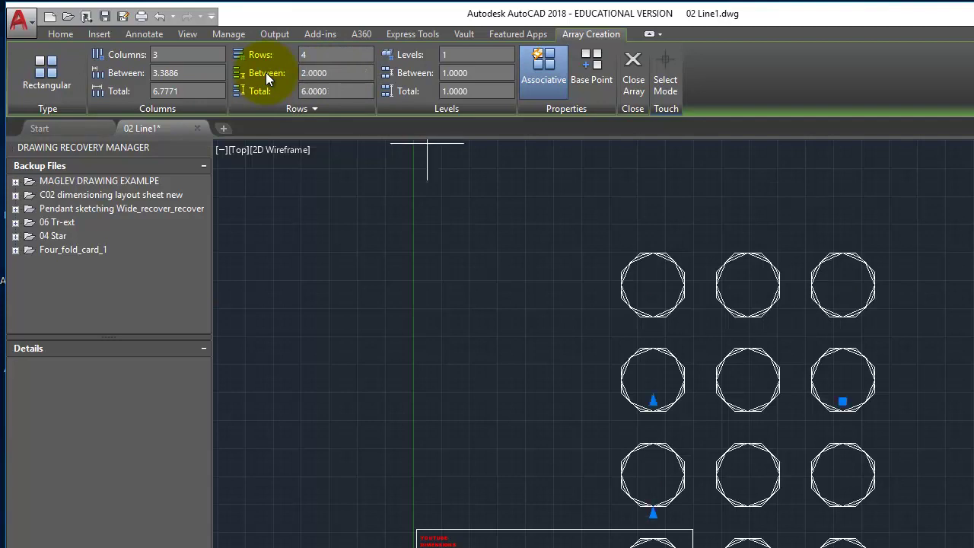
# Step: Set the rectangular array's row spacing to 4 and finish the array
pyautogui.click(316, 92)
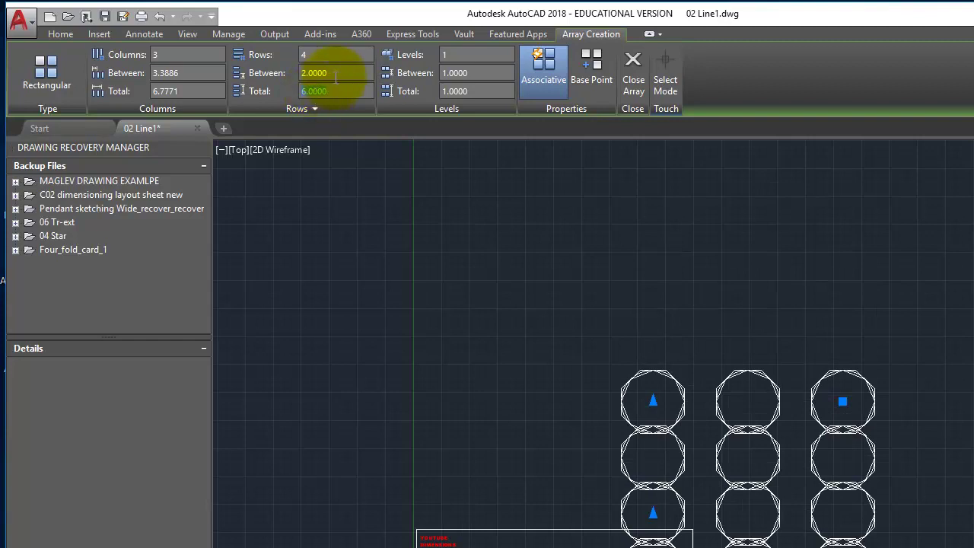
pyautogui.click(294, 73)
pyautogui.write('4')
pyautogui.press('Return')
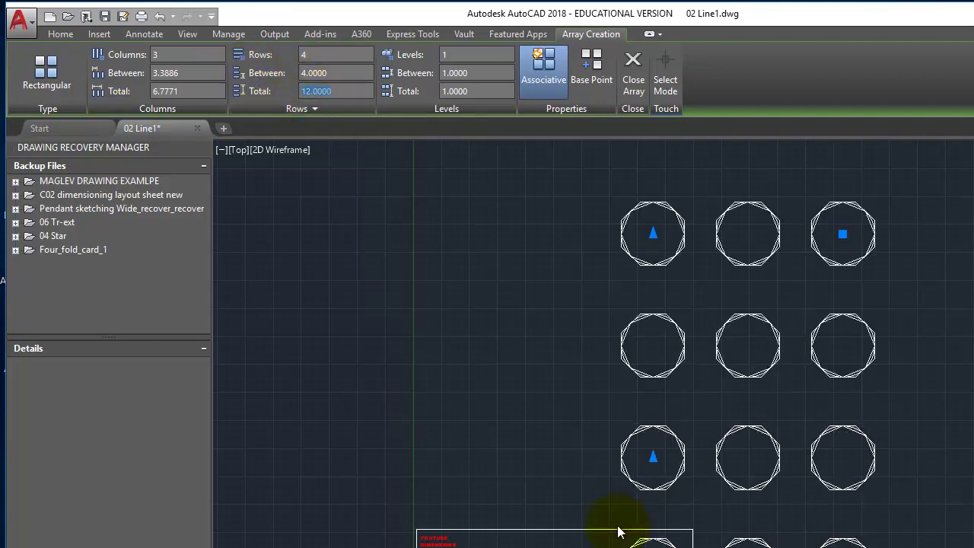
pyautogui.click(636, 70)
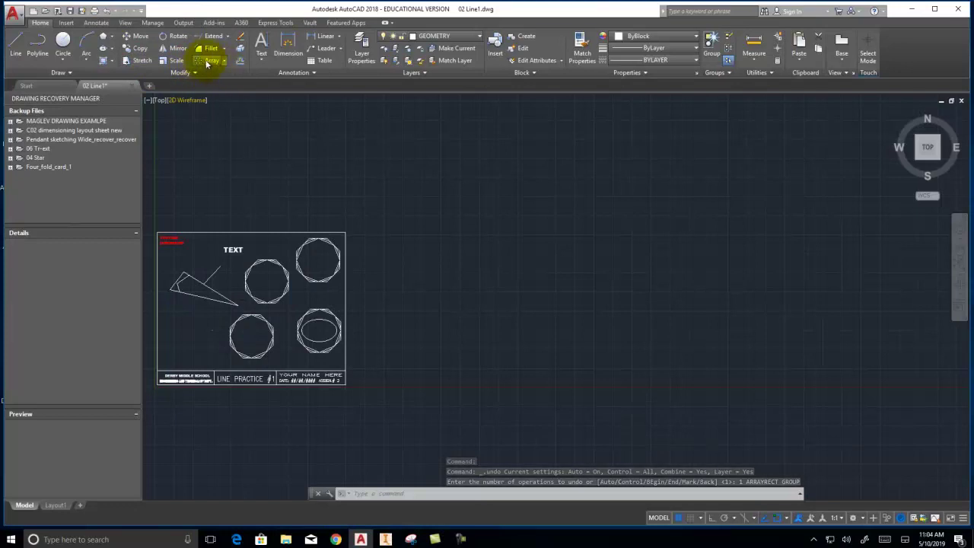
# Step: Create a polar array of the upper-right circle and its polygons around a centre point just right of the sheet
pyautogui.click(213, 55)
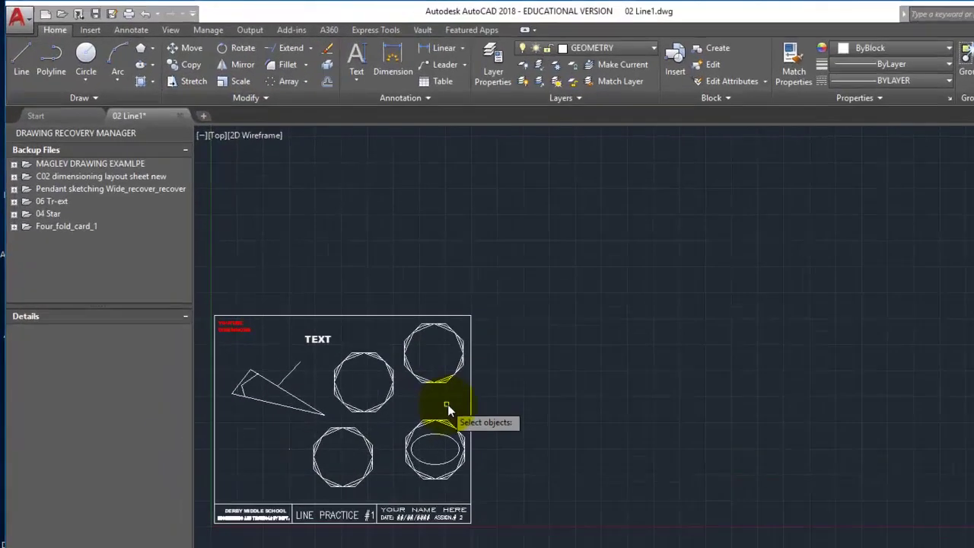
pyautogui.click(457, 392)
pyautogui.click(409, 331)
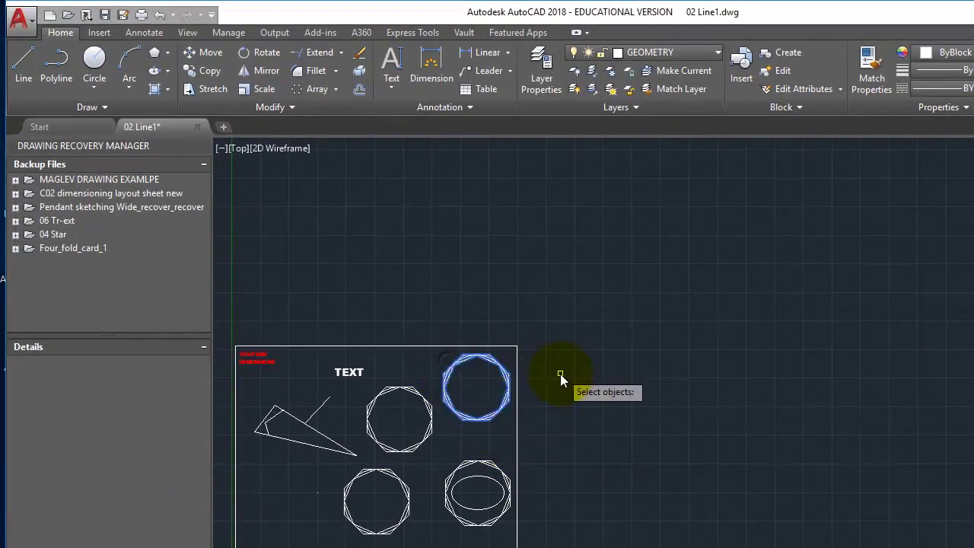
pyautogui.press('Return')
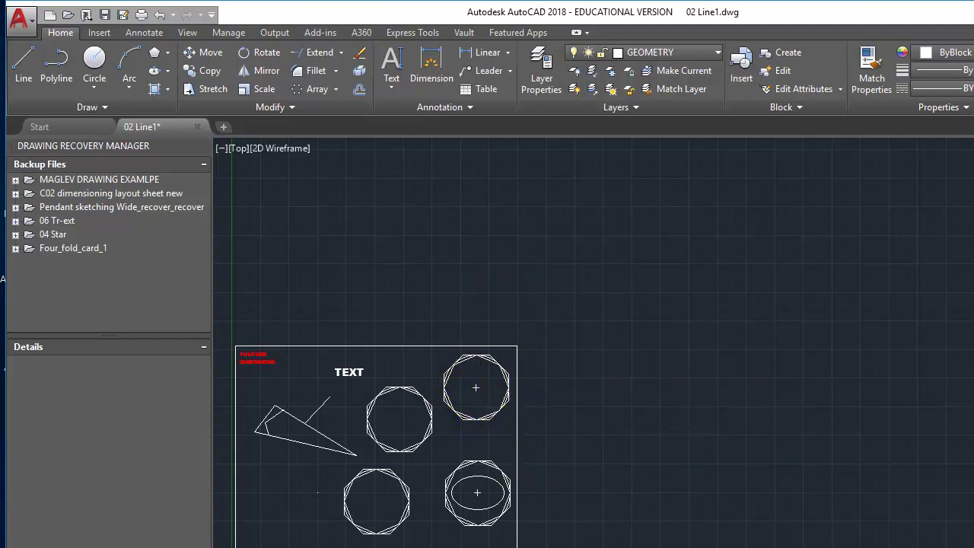
pyautogui.click(650, 376)
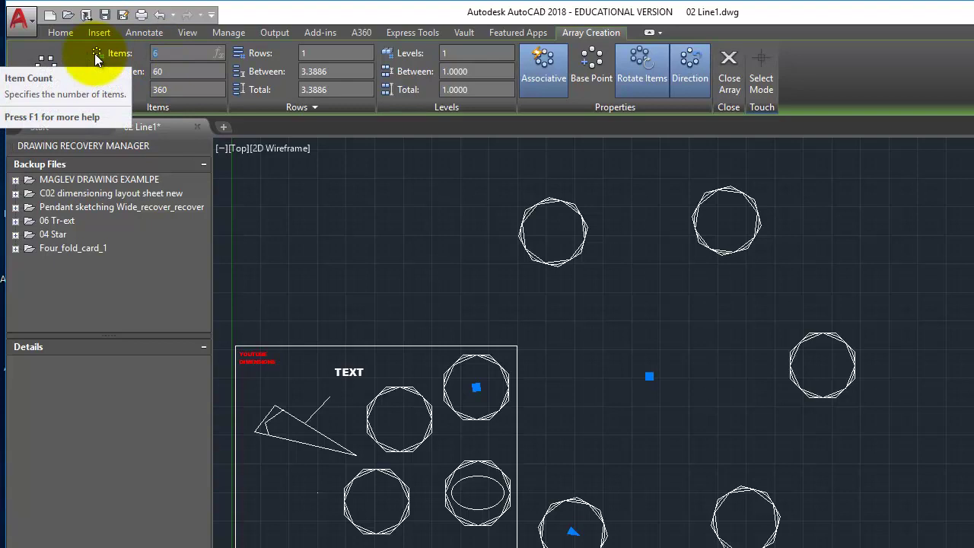
# Step: Set the polar array to 10 items and finish it
pyautogui.write('0')
pyautogui.press('Return')
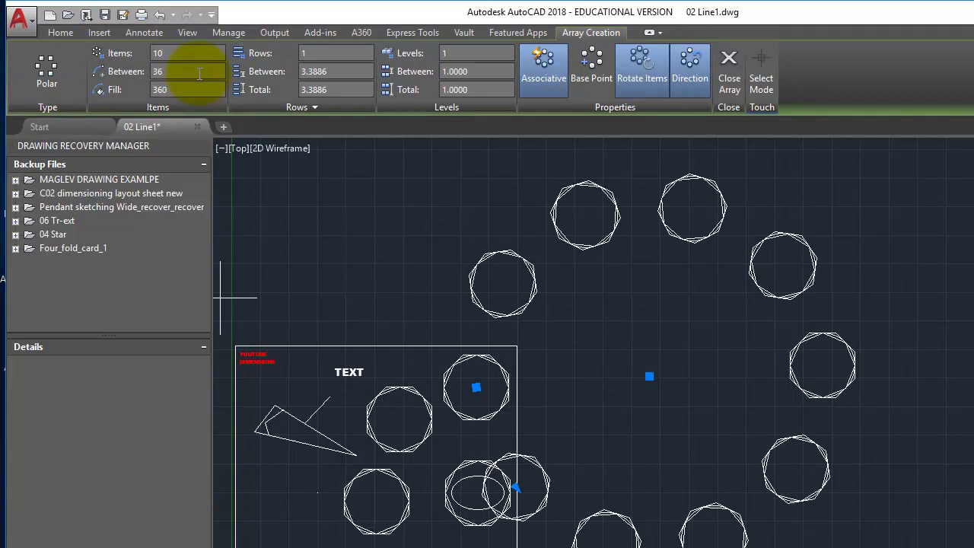
pyautogui.click(728, 70)
# Step: Erase the whole polar array of circles and polygons
pyautogui.click(902, 542)
pyautogui.click(652, 272)
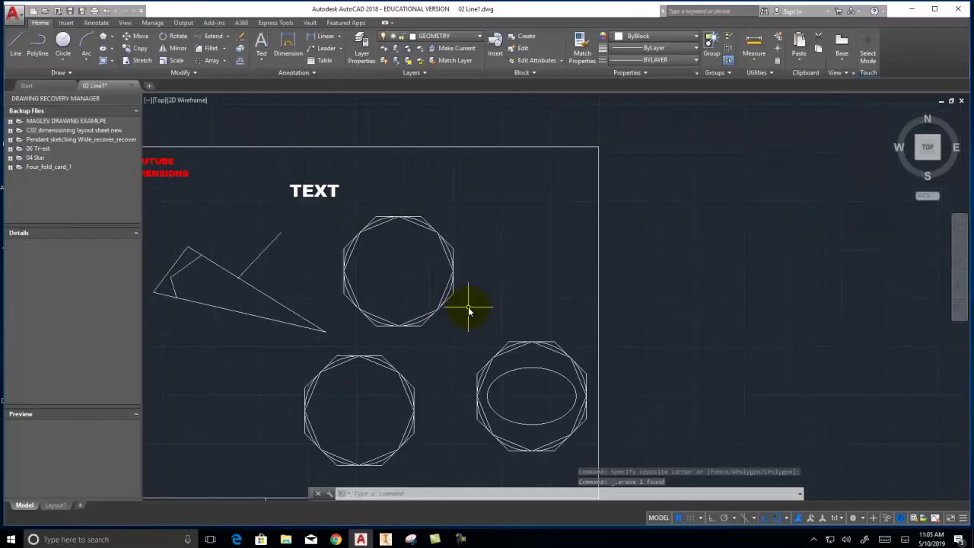
# Step: Offset the triangle's long lower side by 1 unit, placing the parallel line below the triangle
pyautogui.moveTo(470, 311); pyautogui.dragTo(640, 315, button='middle')
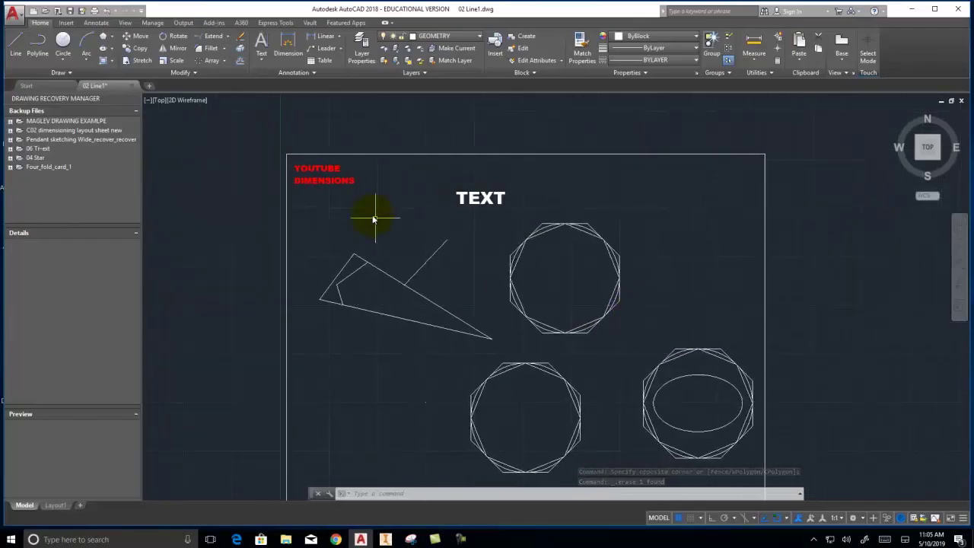
pyautogui.click(239, 61)
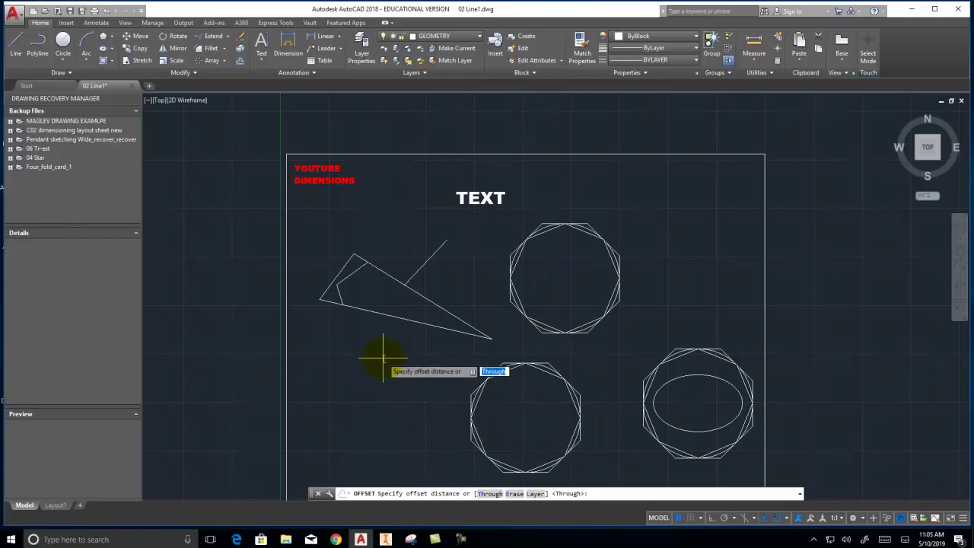
pyautogui.write('1')
pyautogui.press('Return')
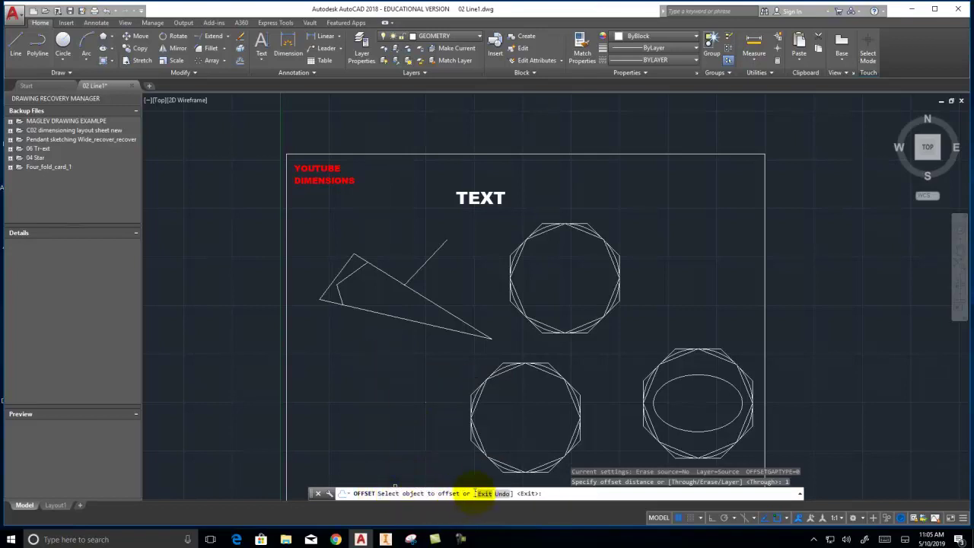
pyautogui.click(396, 317)
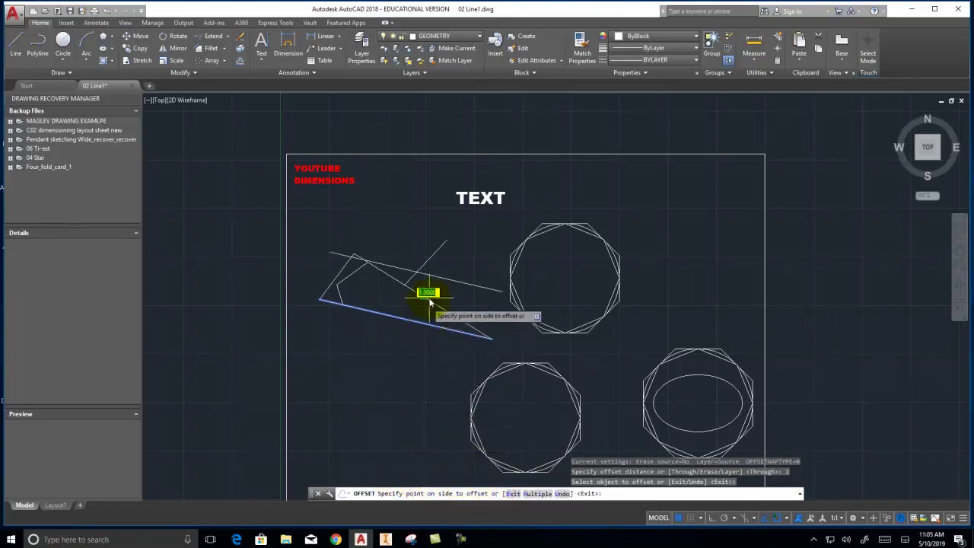
pyautogui.click(393, 365)
# Step: Add three more parallel lines below the first offset line, each offset 1 unit from the previous one
pyautogui.moveTo(378, 409); pyautogui.dragTo(445, 306, button='middle')
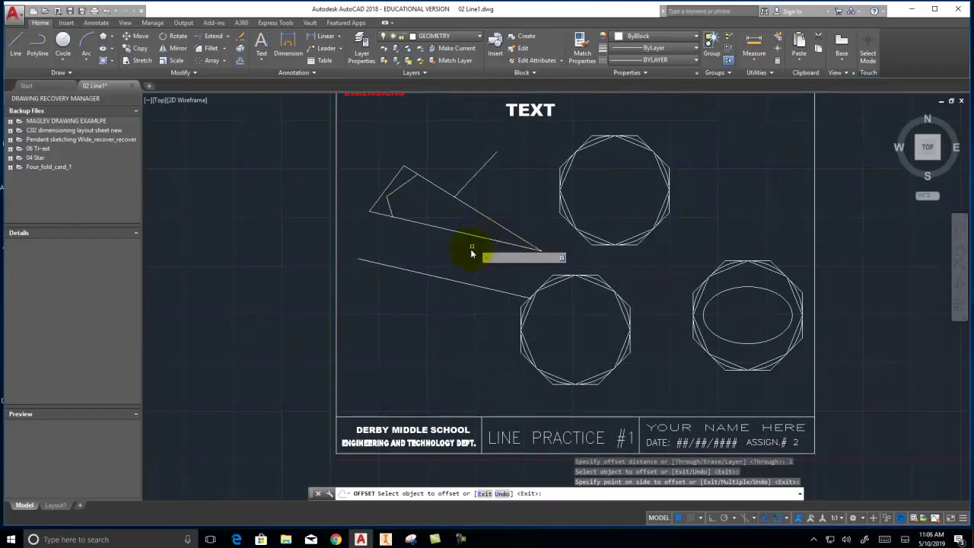
pyautogui.click(447, 282)
pyautogui.click(434, 318)
pyautogui.click(426, 325)
pyautogui.click(413, 348)
pyautogui.click(401, 371)
pyautogui.click(387, 386)
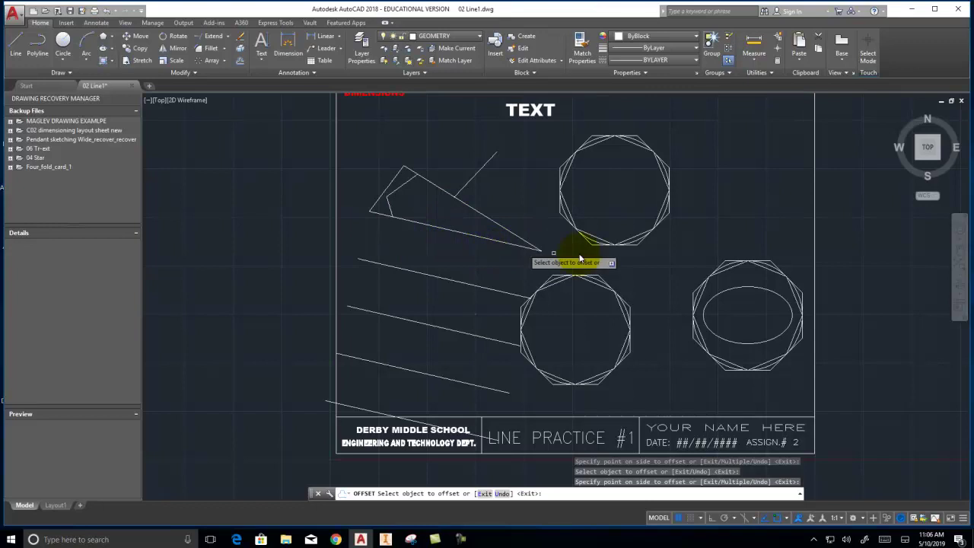
# Step: Offset the circle inside the upper polygons outward twice by 1 unit to form two larger concentric circles
pyautogui.click(635, 244)
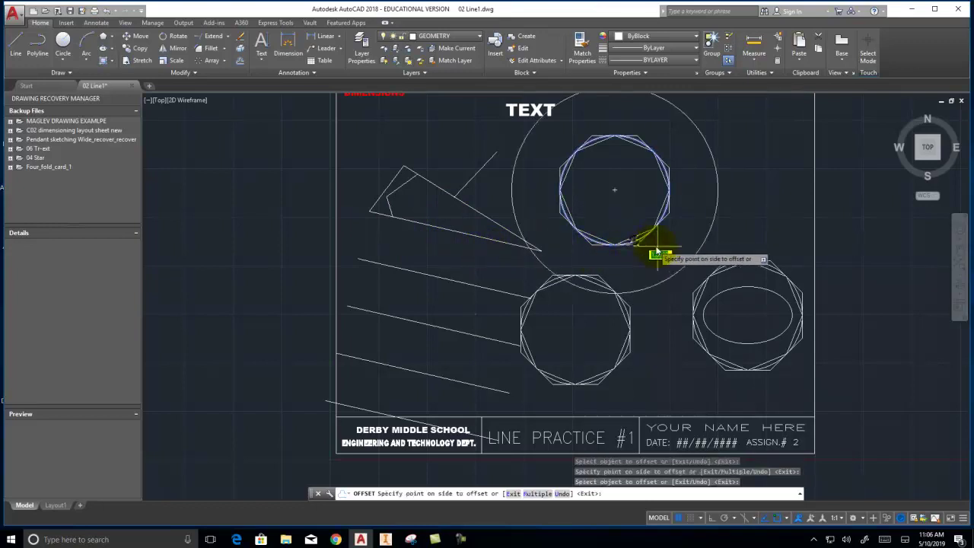
pyautogui.click(718, 214)
pyautogui.click(752, 204)
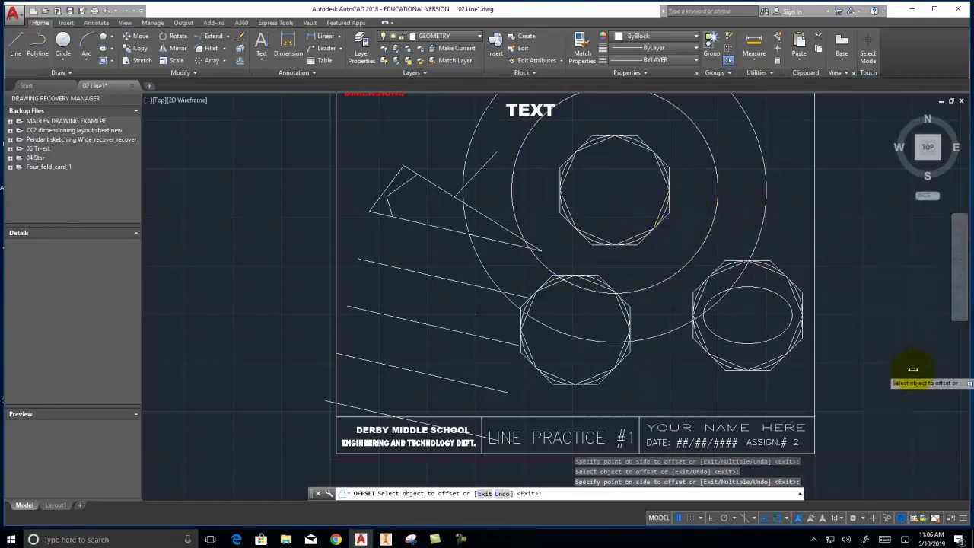
# Step: Offset the ellipse outward by 1 unit, and offset the resulting outer curve outward again
pyautogui.click(779, 335)
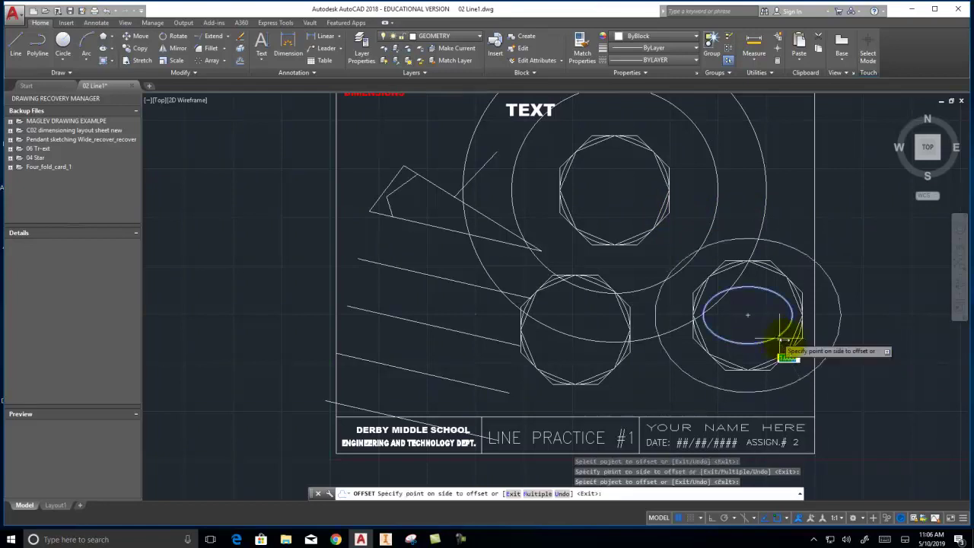
pyautogui.click(866, 374)
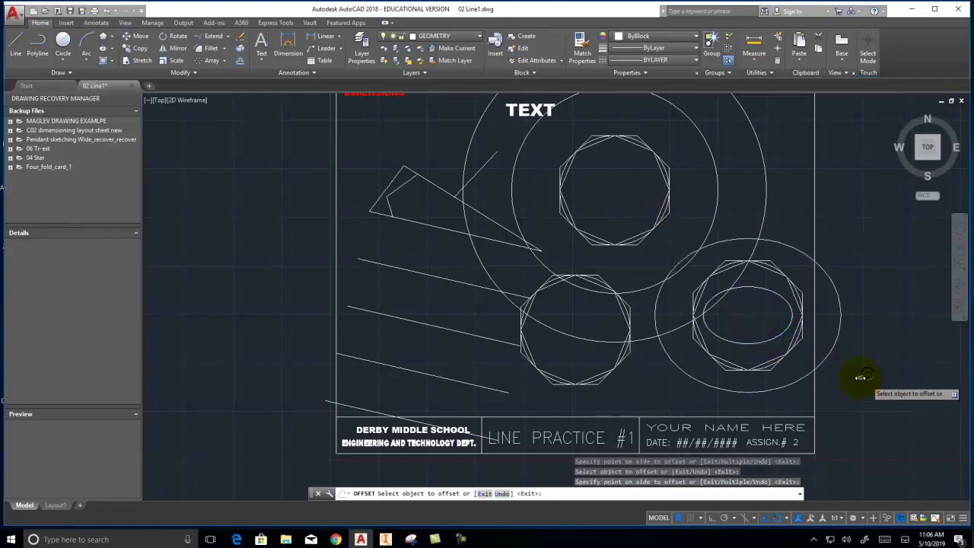
pyautogui.click(827, 353)
pyautogui.click(854, 367)
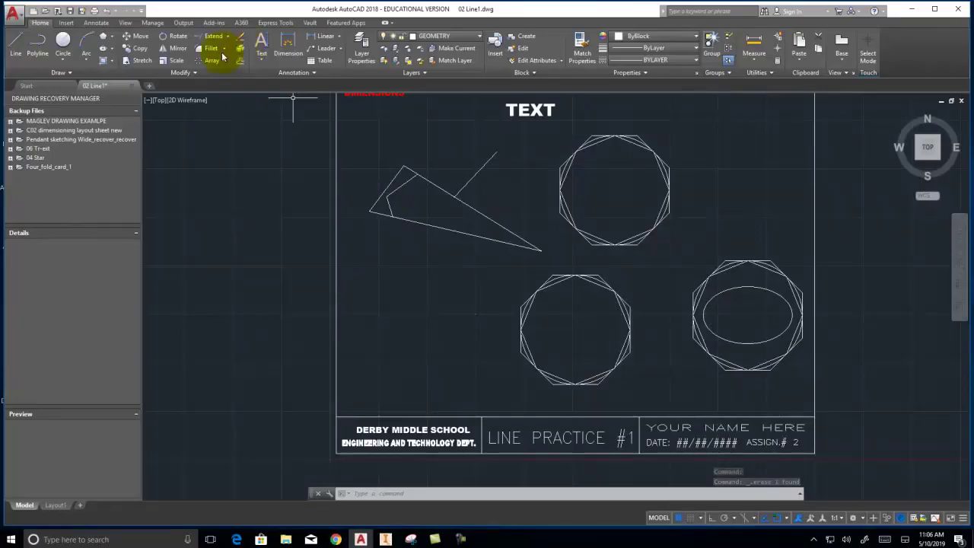
# Step: Try a fillet of radius 0.25 on the triangle's sharp corner between its two long sides, and undo it
pyautogui.click(204, 52)
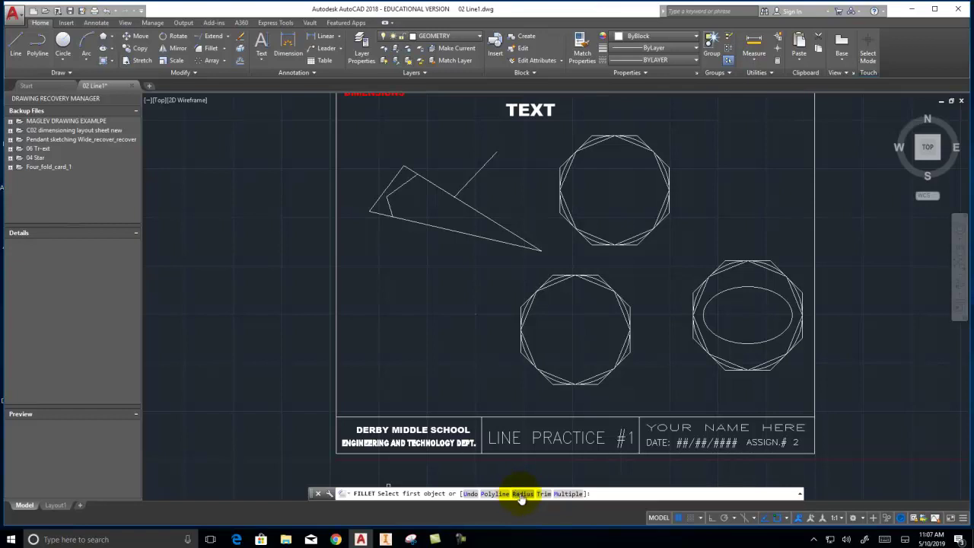
pyautogui.press('Return')
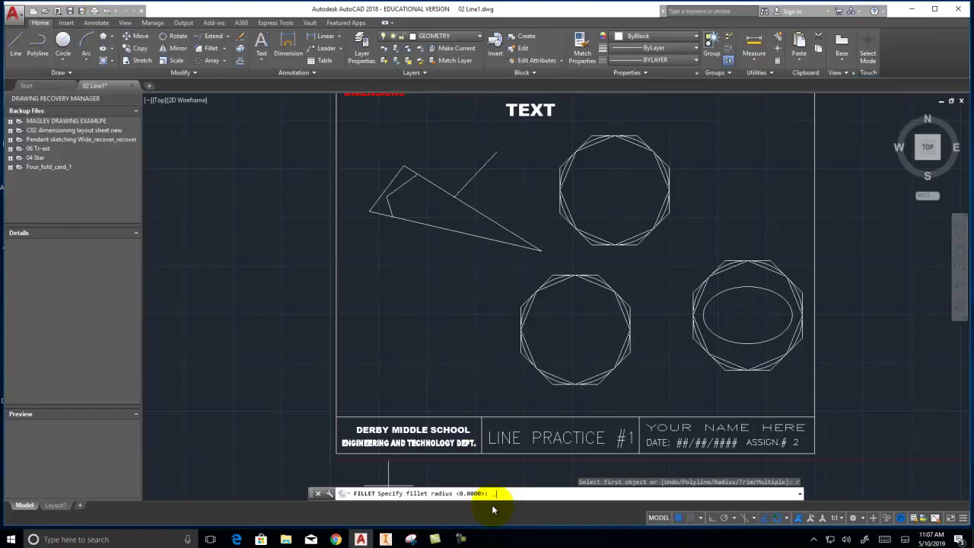
pyautogui.write('.25')
pyautogui.press('Return')
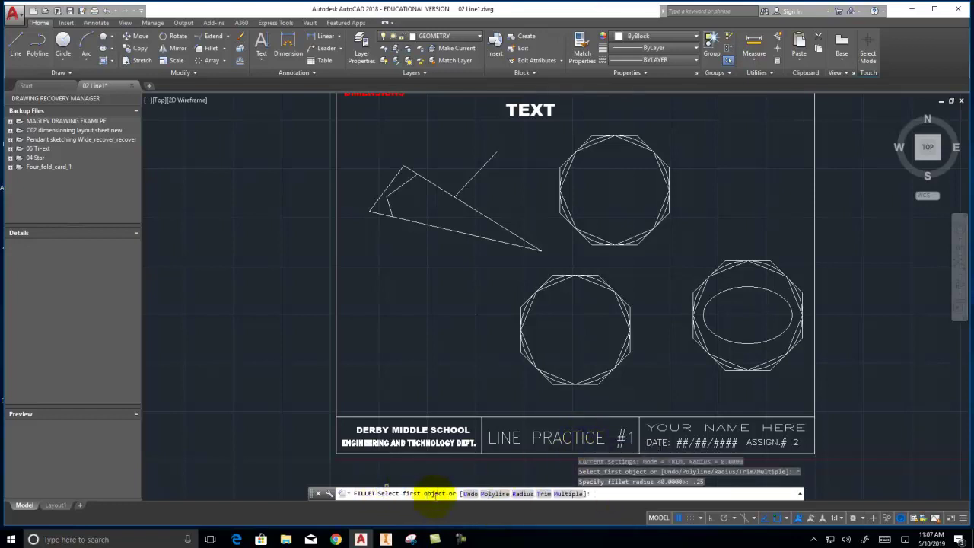
pyautogui.click(494, 242)
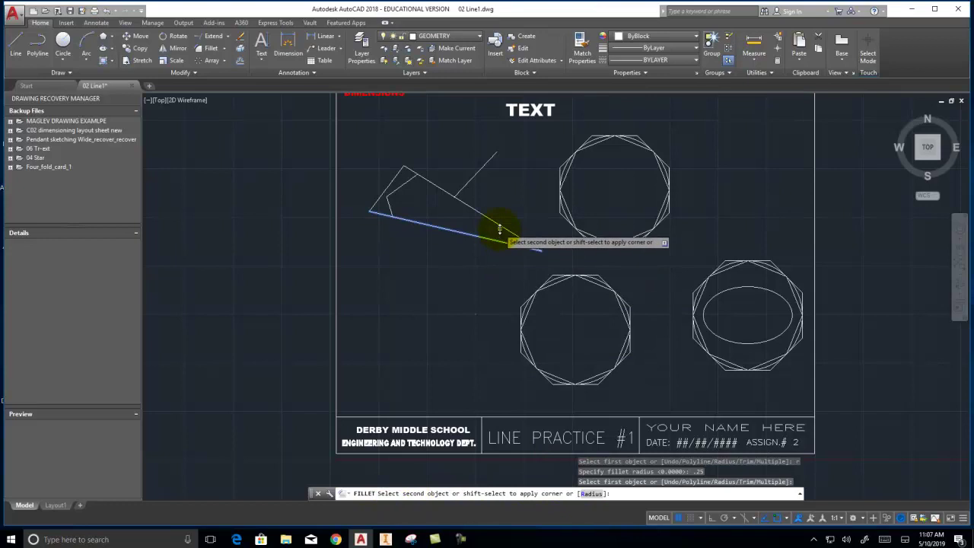
pyautogui.click(499, 225)
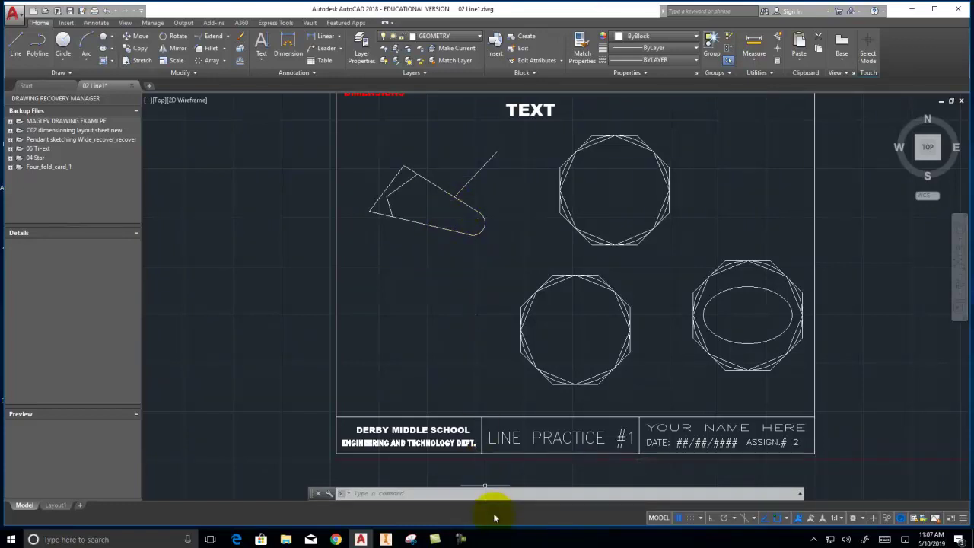
pyautogui.hotkey('ctrl', 'z')
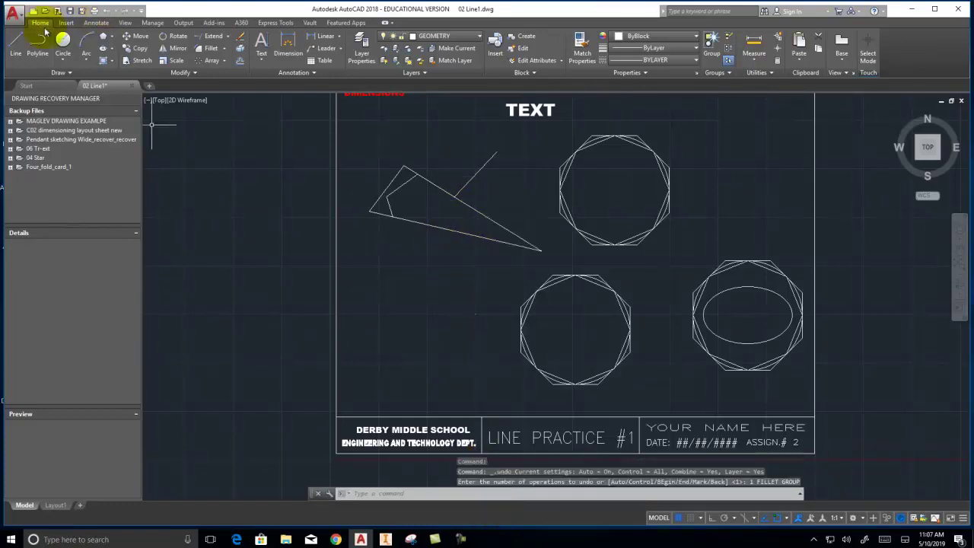
# Step: Draw a circle of radius 0.25 tangent to the triangle's long lower and upper sides using the Tan, Tan, Radius method
pyautogui.click(71, 62)
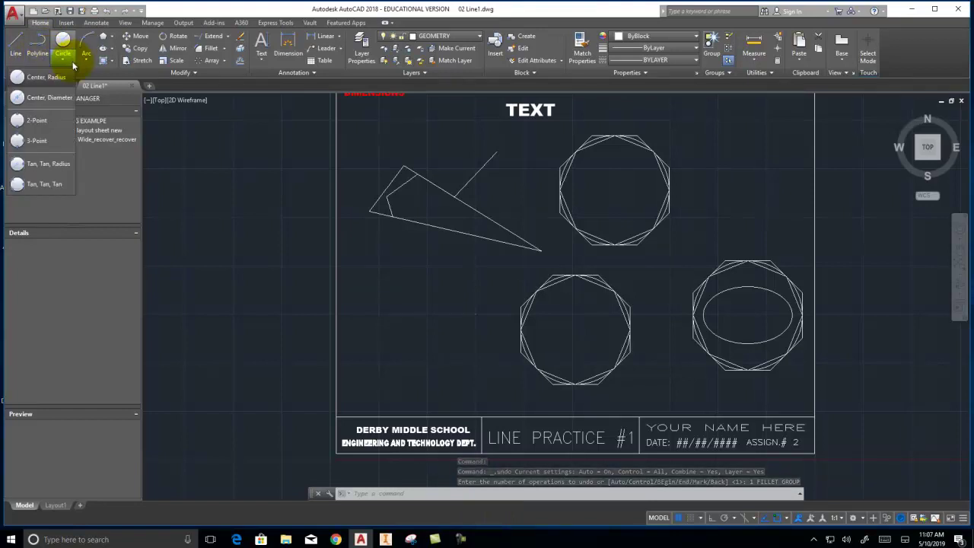
pyautogui.click(34, 165)
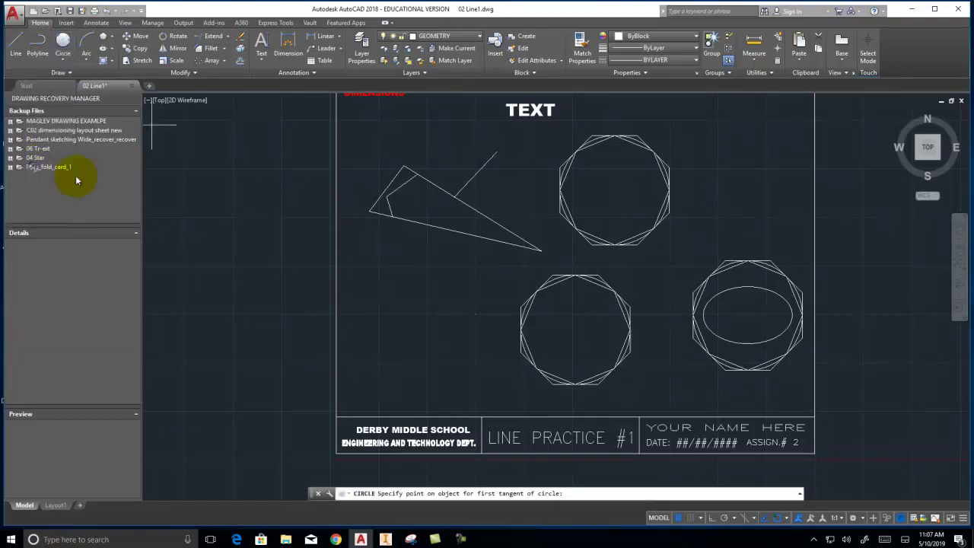
pyautogui.click(476, 240)
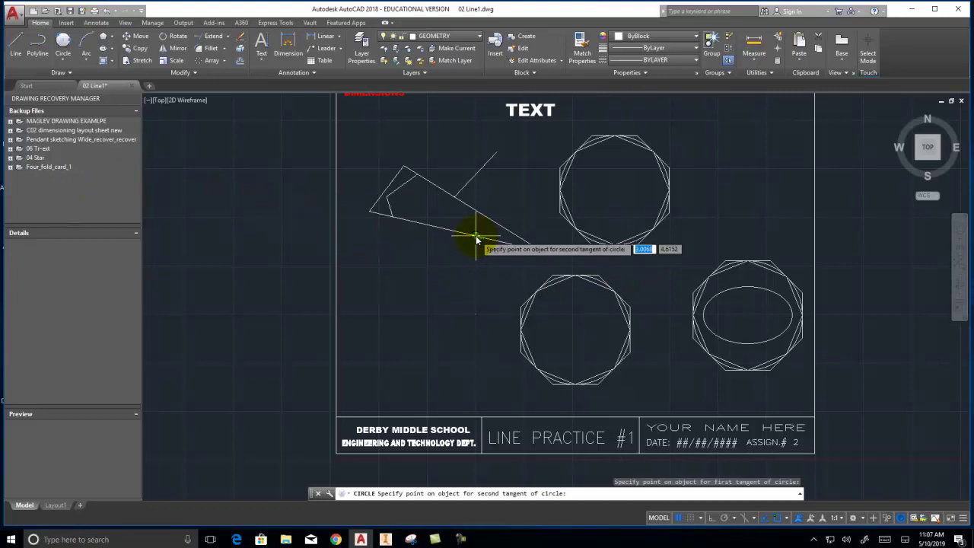
pyautogui.click(487, 219)
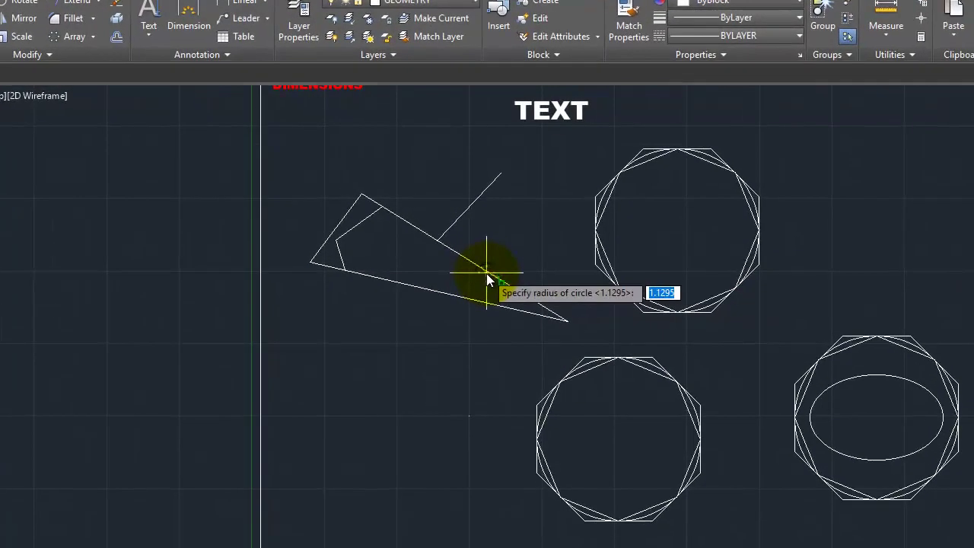
pyautogui.write('.25')
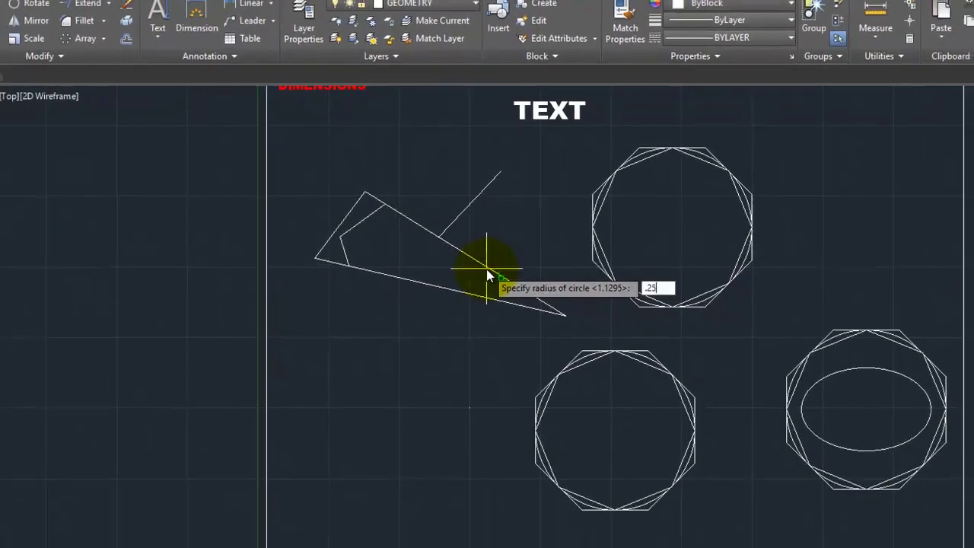
pyautogui.press('Return')
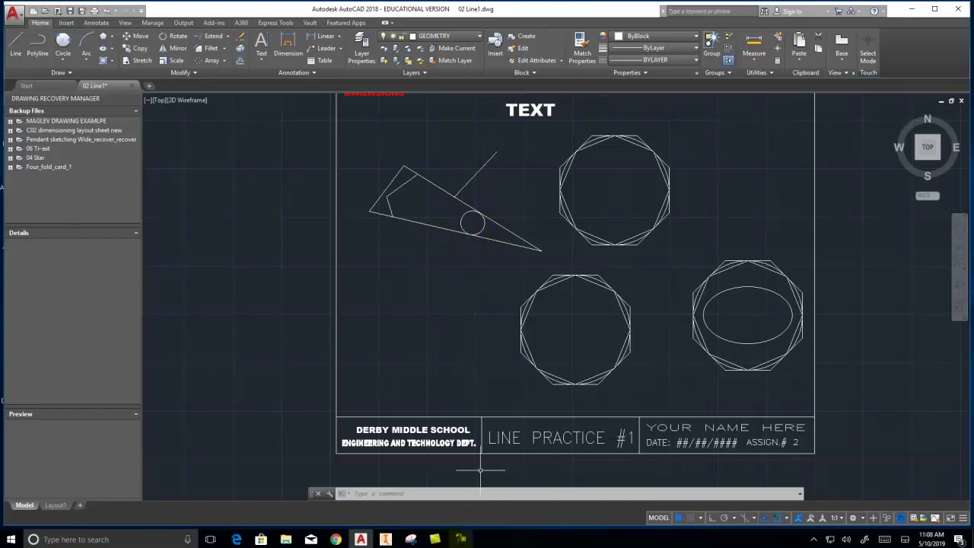
# Step: Draw a circle tangent to the triangle's three sides using Tan, Tan, Tan, and erase the bent polyline inside the triangle's wide end
pyautogui.click(62, 51)
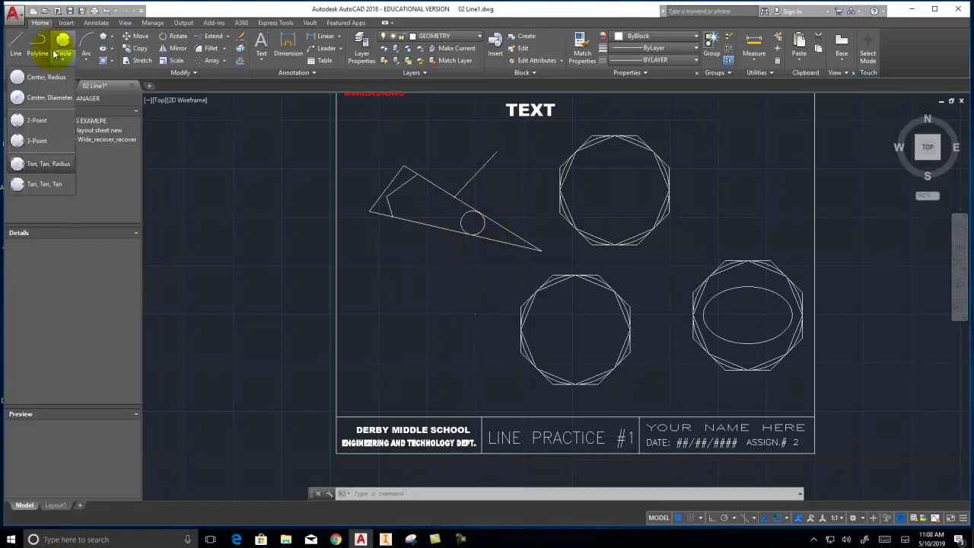
pyautogui.click(35, 187)
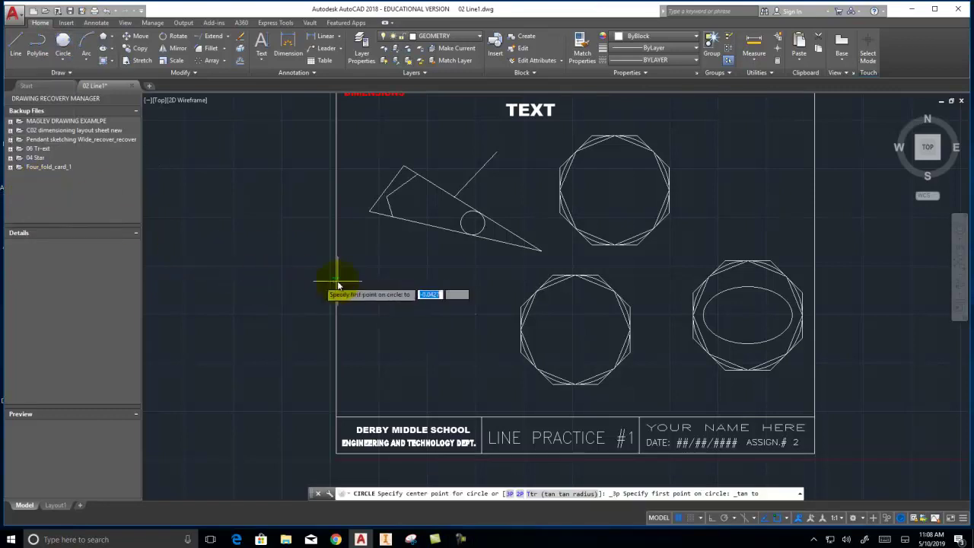
pyautogui.click(414, 224)
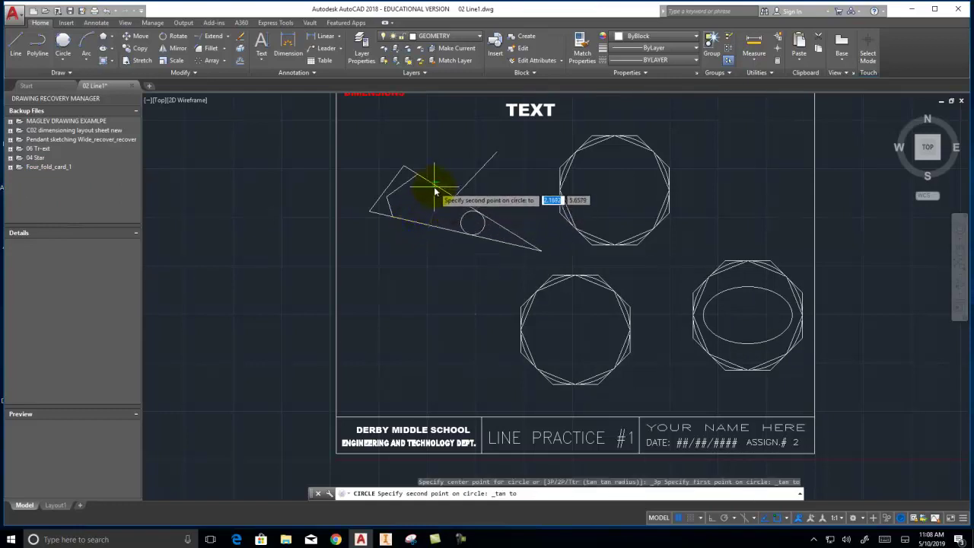
pyautogui.click(435, 190)
pyautogui.click(387, 185)
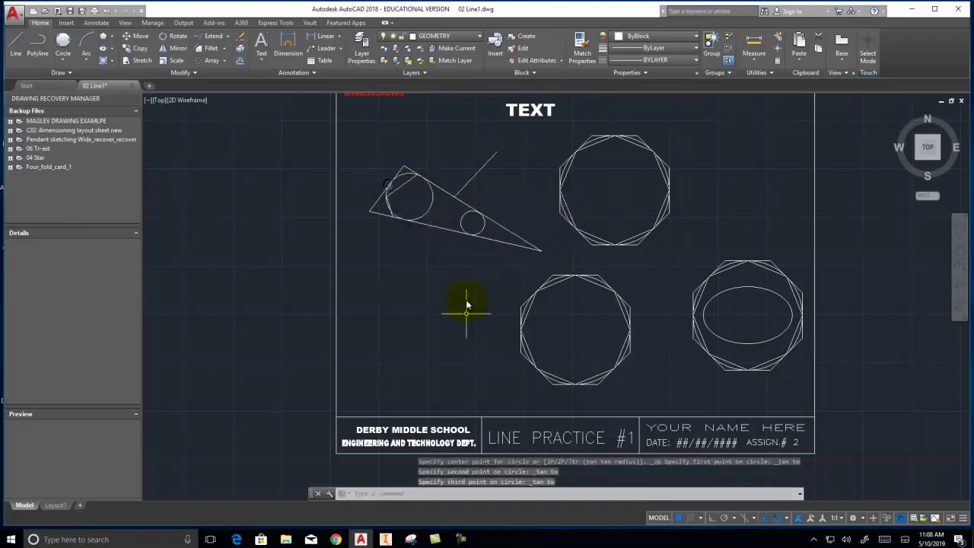
pyautogui.click(396, 195)
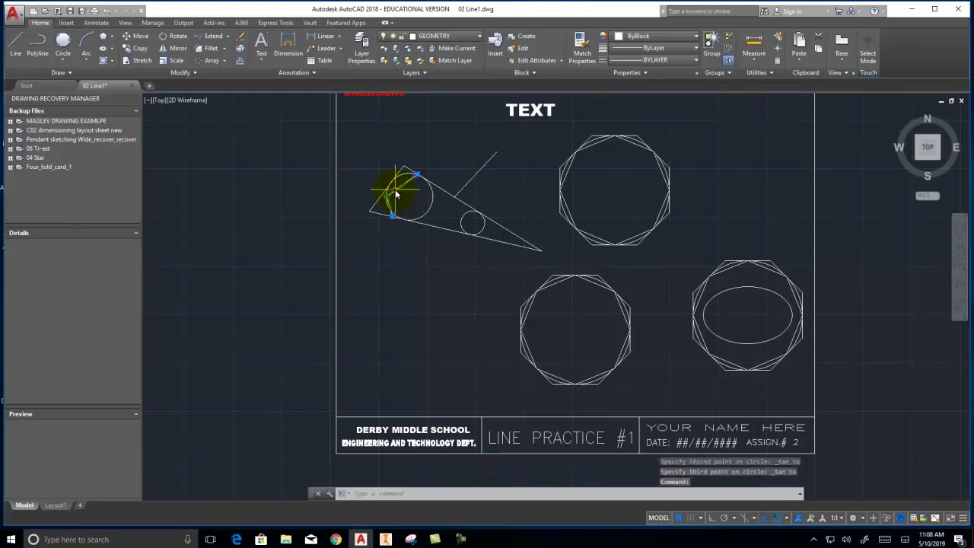
pyautogui.press('Delete')
# Step: Trim the ends of the triangle's two long sides that extend past the large circle at the wide end
pyautogui.scroll(2, 388, 213)
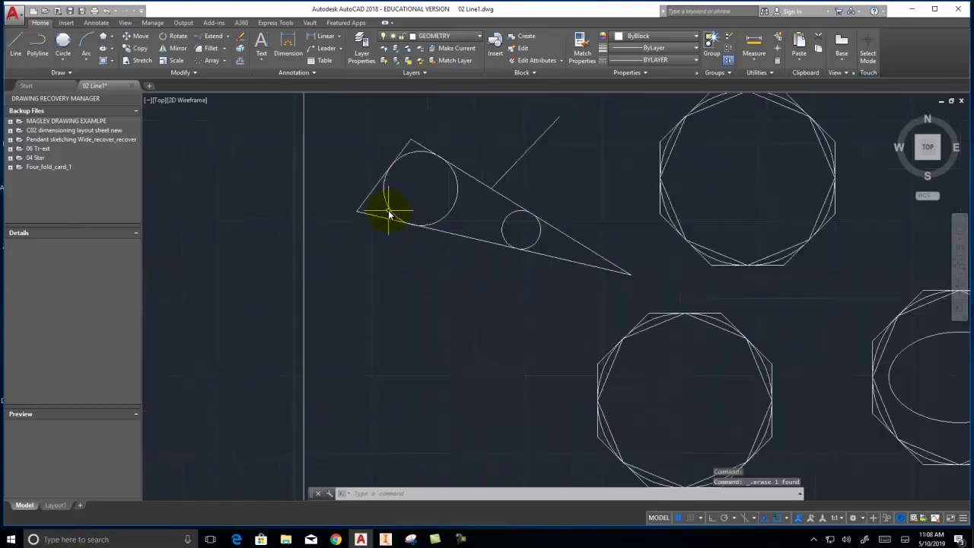
pyautogui.moveTo(385, 242); pyautogui.dragTo(354, 286, button='middle')
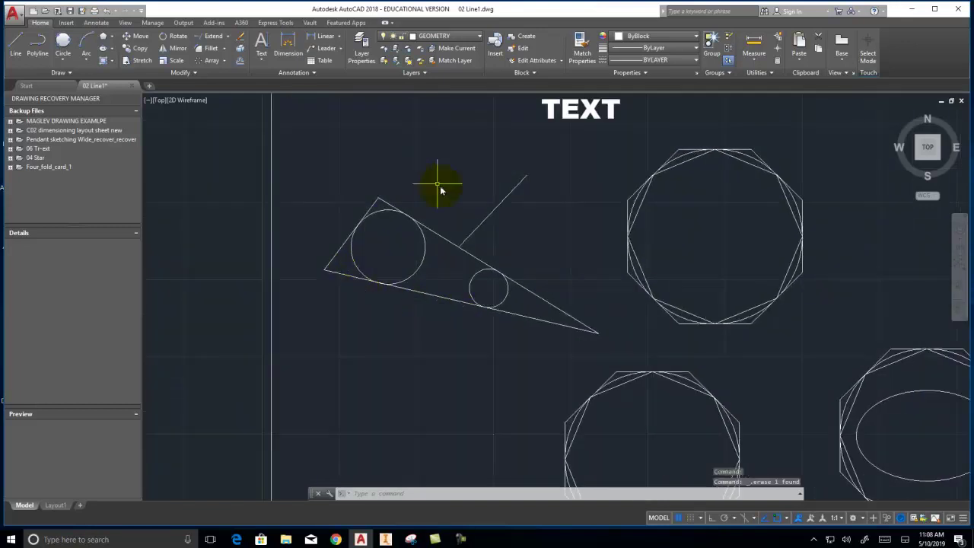
pyautogui.click(227, 37)
pyautogui.click(215, 52)
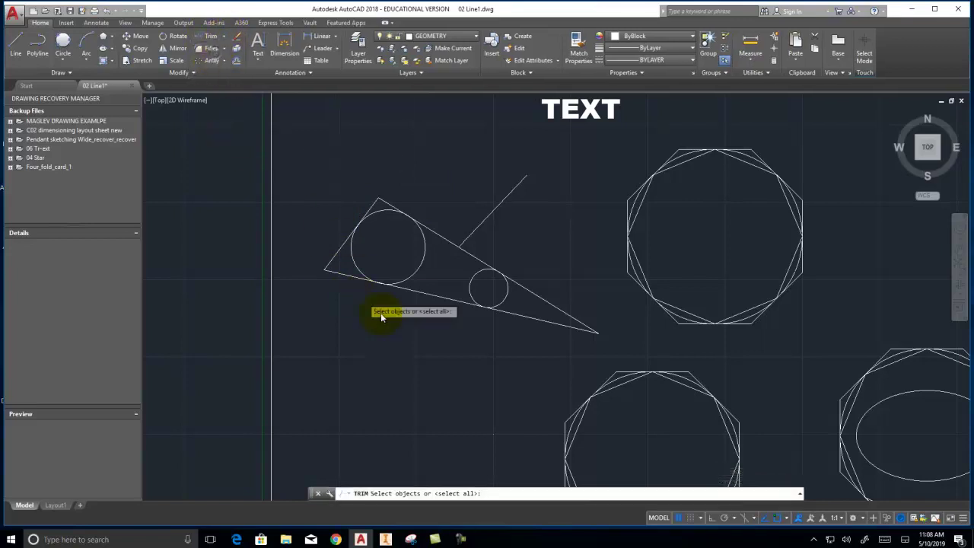
pyautogui.click(432, 339)
pyautogui.click(328, 178)
pyautogui.press('Return')
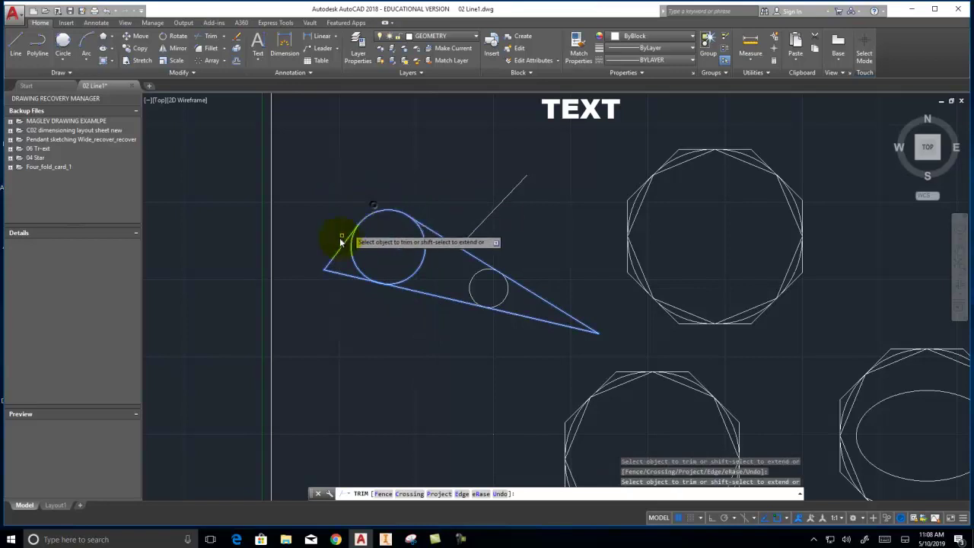
pyautogui.click(344, 279)
pyautogui.click(330, 261)
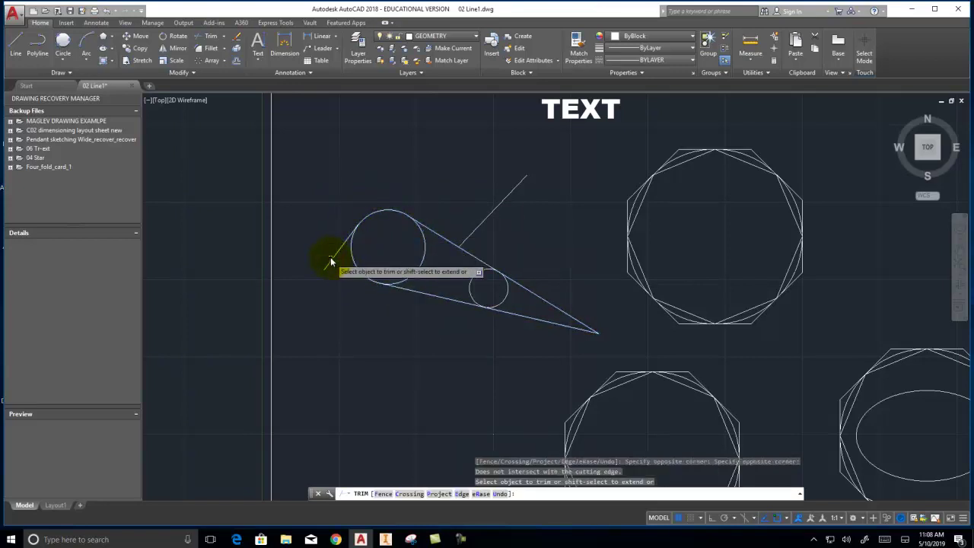
pyautogui.click(339, 241)
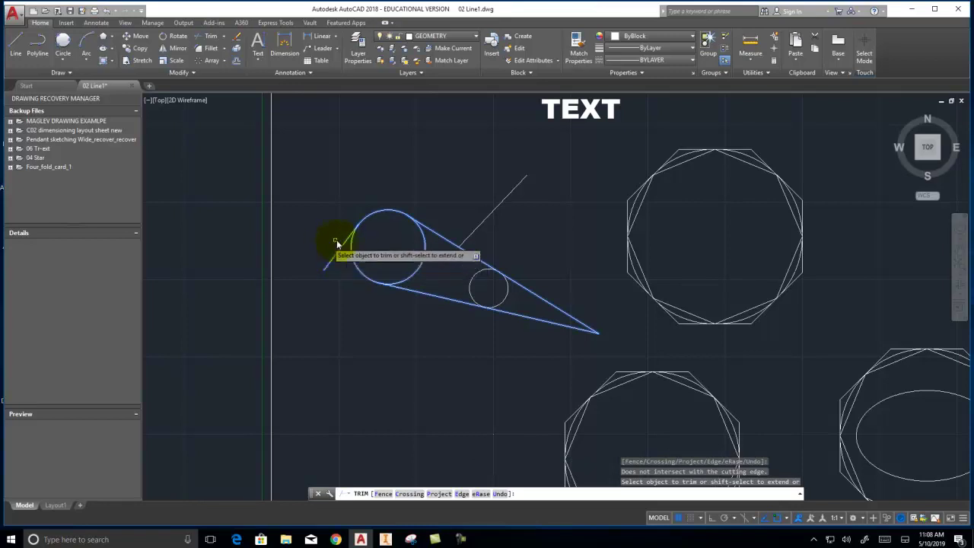
pyautogui.rightClick(333, 222)
pyautogui.click(347, 225)
# Step: Erase the leftover piece of the triangle's short side beside the large circle
pyautogui.click(343, 287)
pyautogui.click(336, 257)
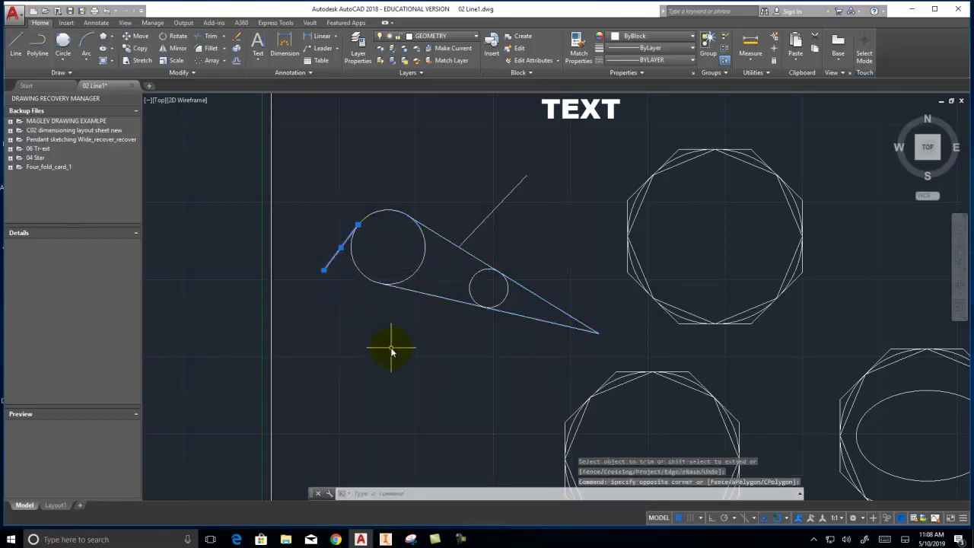
pyautogui.press('Delete')
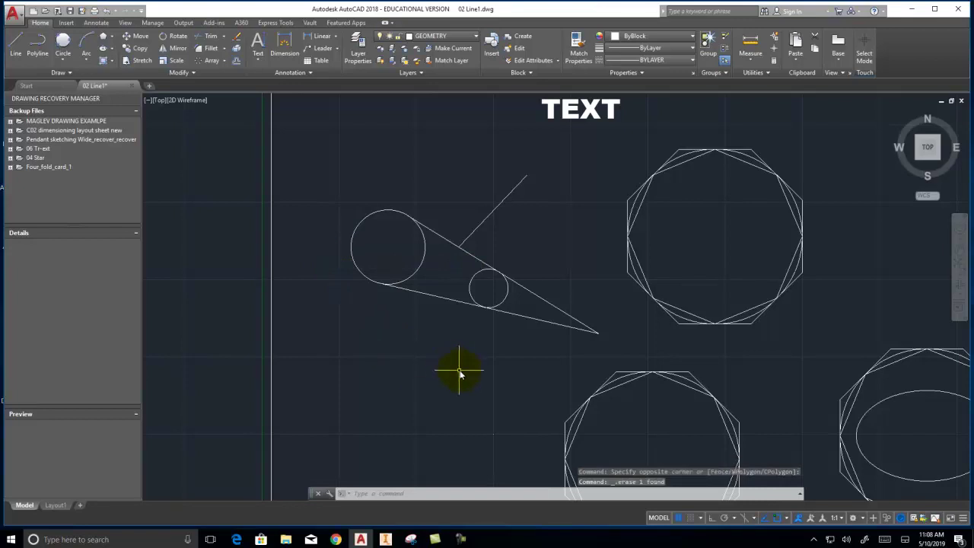
# Step: Trim the triangle's sharp tip beyond the small circle, using that circle as the cutting edge
pyautogui.click(202, 37)
pyautogui.click(506, 304)
pyautogui.press('Return')
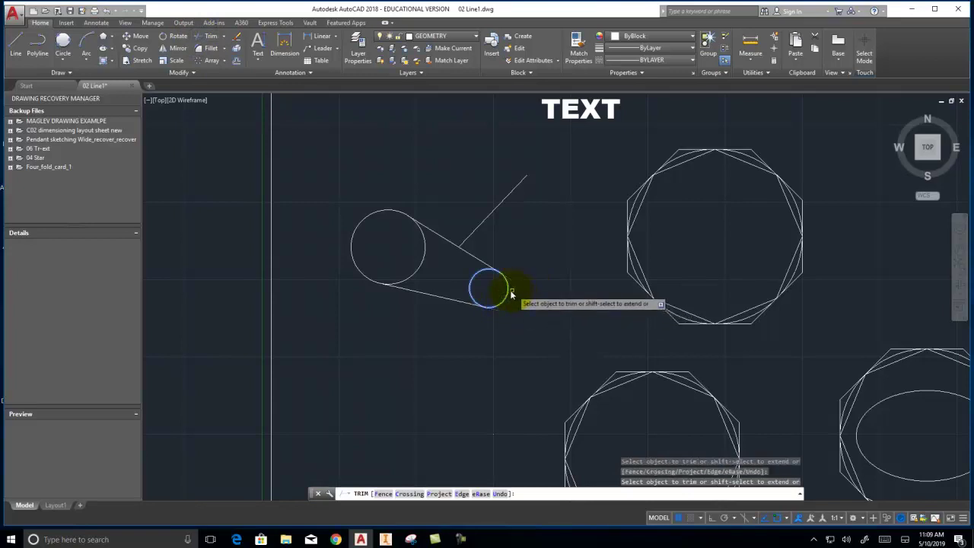
pyautogui.rightClick(564, 313)
pyautogui.click(585, 321)
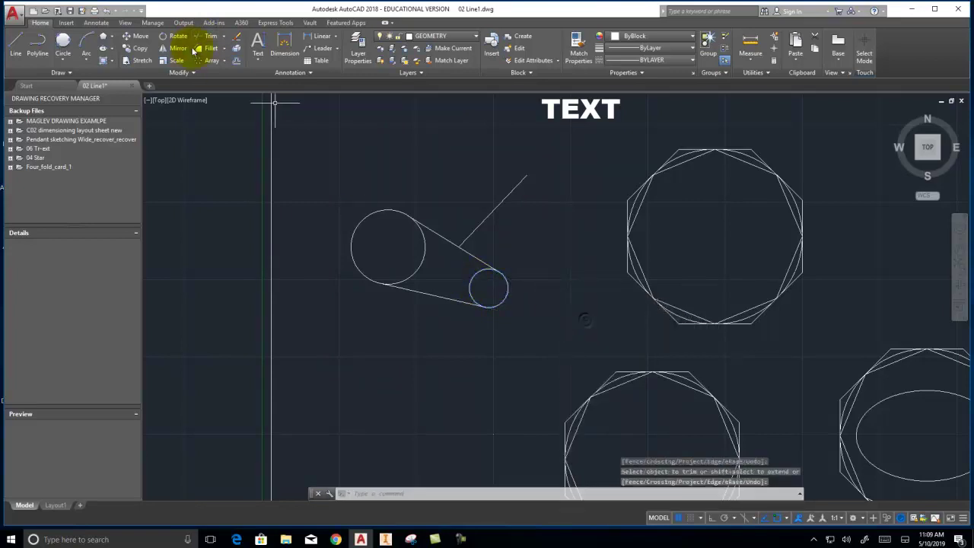
# Step: Trim the inner arcs of the large and small circles between the two tangent lines to leave one closed rounded outline
pyautogui.click(200, 46)
pyautogui.click(519, 325)
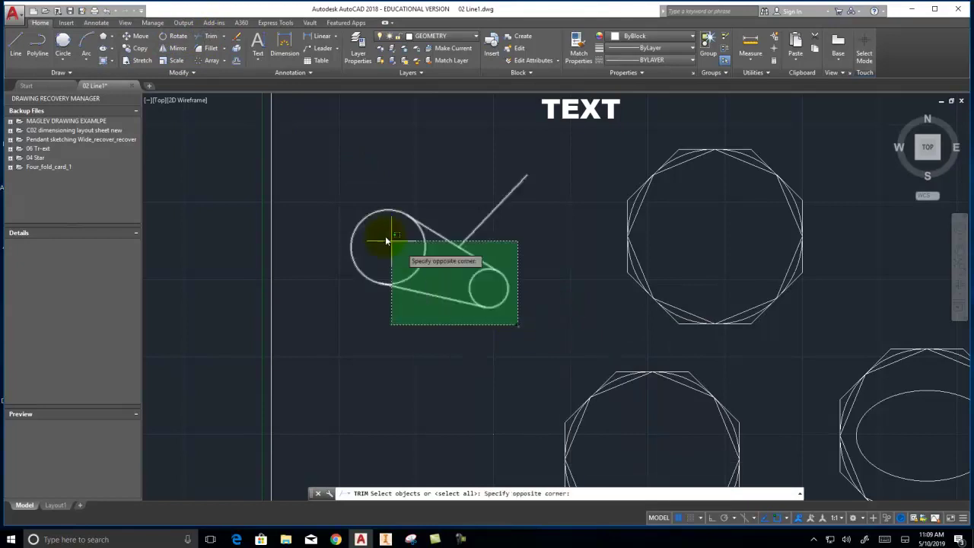
pyautogui.click(340, 188)
pyautogui.press('Return')
pyautogui.click(422, 257)
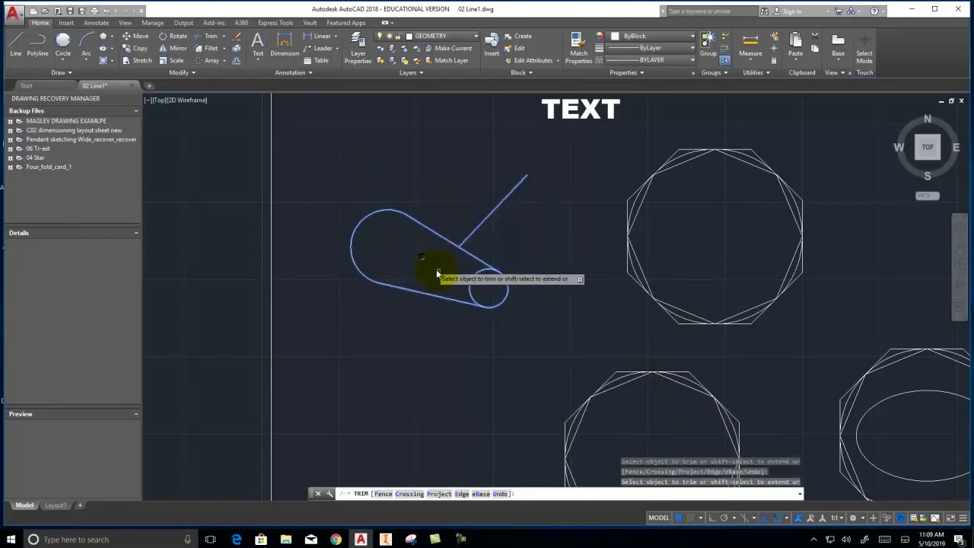
pyautogui.click(466, 287)
pyautogui.rightClick(459, 278)
pyautogui.click(486, 284)
# Step: Erase the loose diagonal line that touches the upper side of the rounded outline
pyautogui.click(502, 227)
pyautogui.click(457, 203)
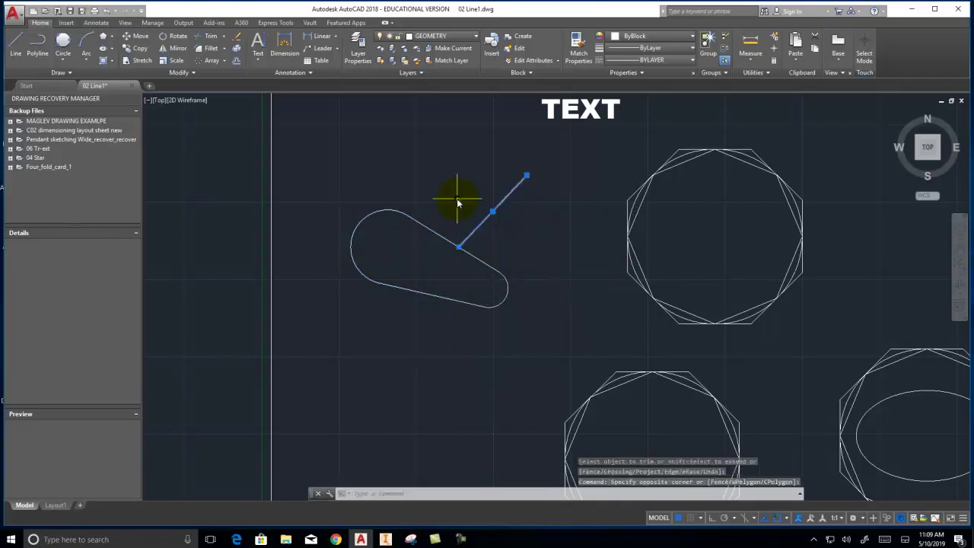
pyautogui.press('Delete')
pyautogui.scroll(-5, 453, 213)
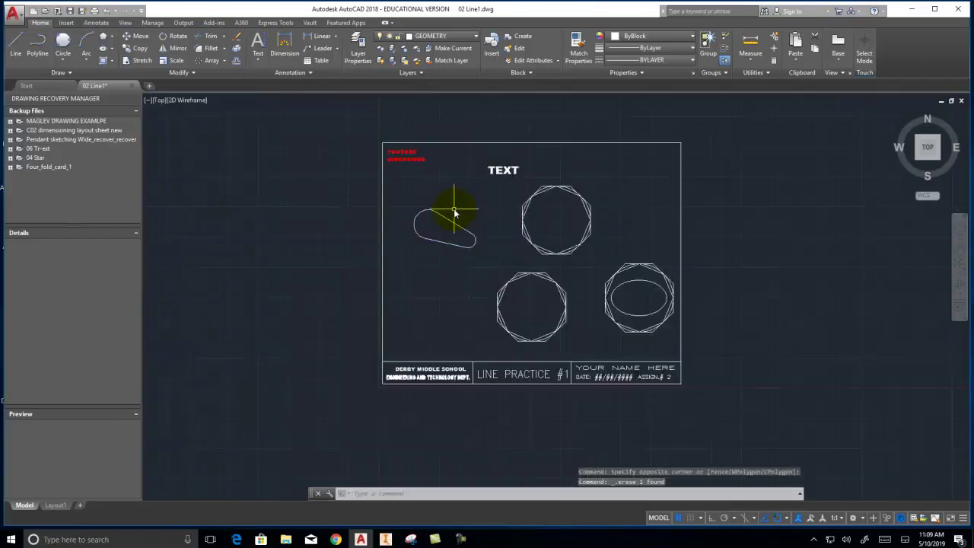